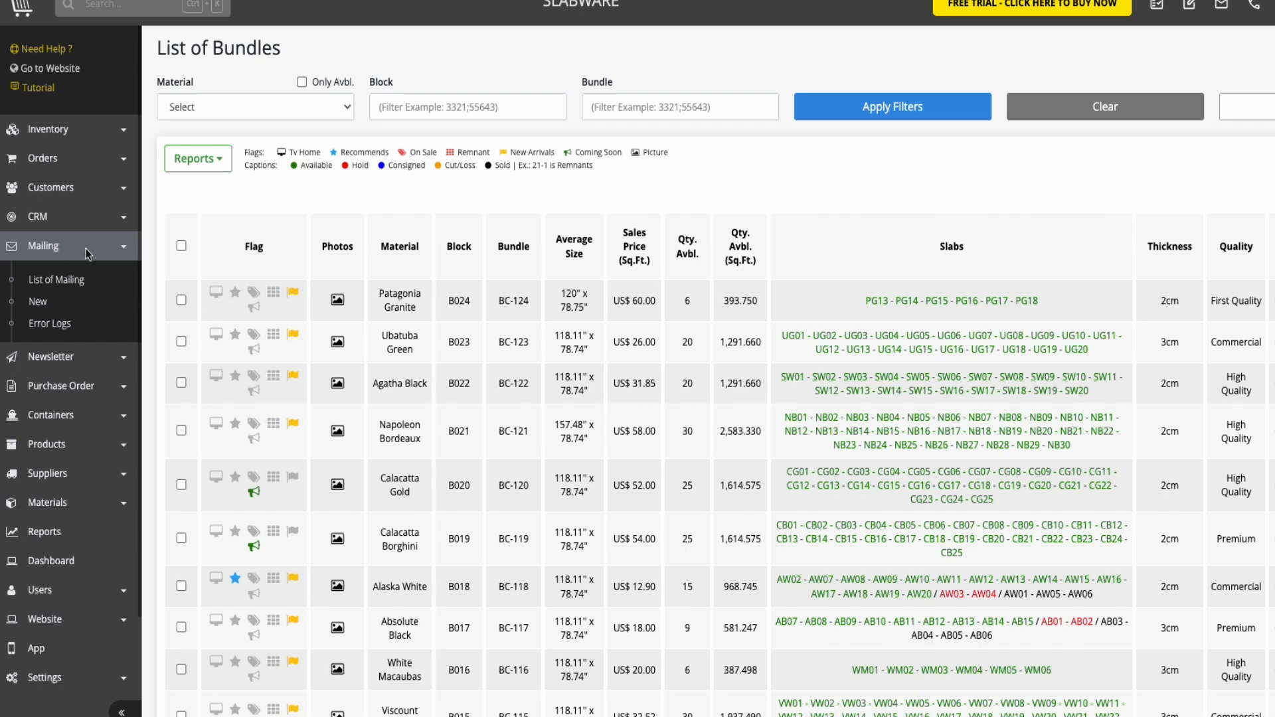
Open the list of mailings and view the link and sent bundles of the Special Pricing Ends Soon mailing
left_click(54, 280)
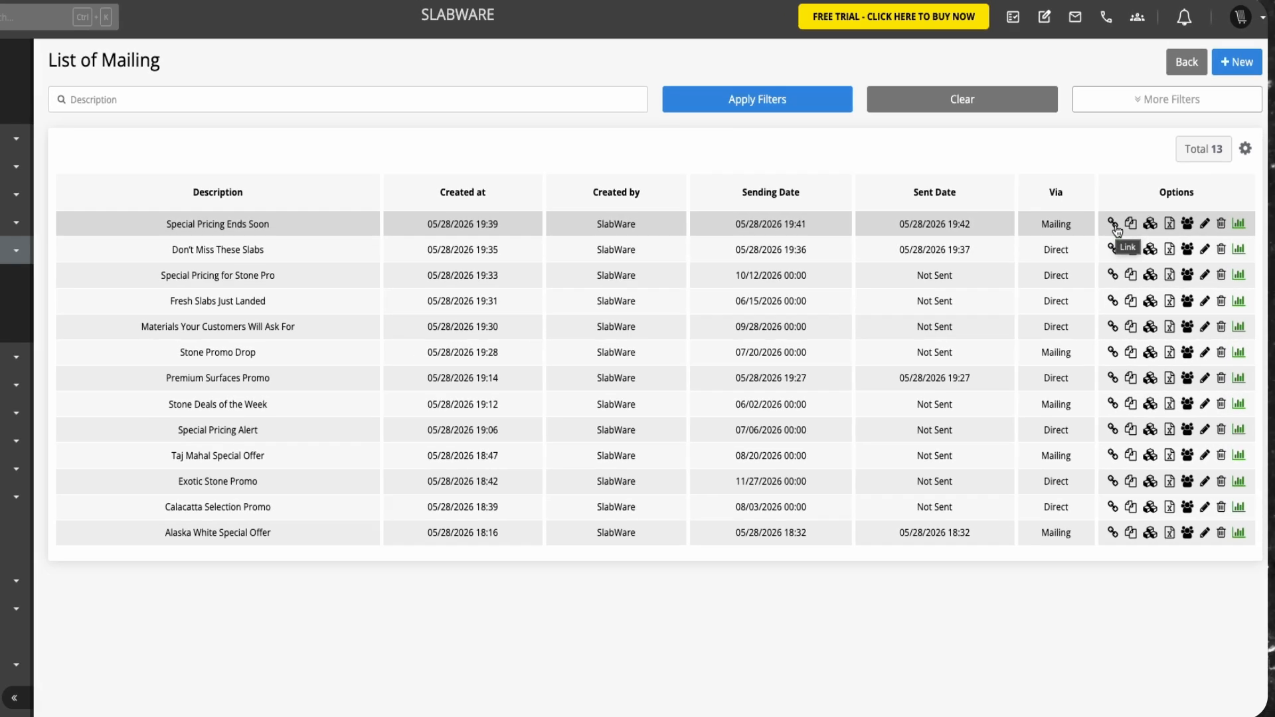
left_click(1119, 219)
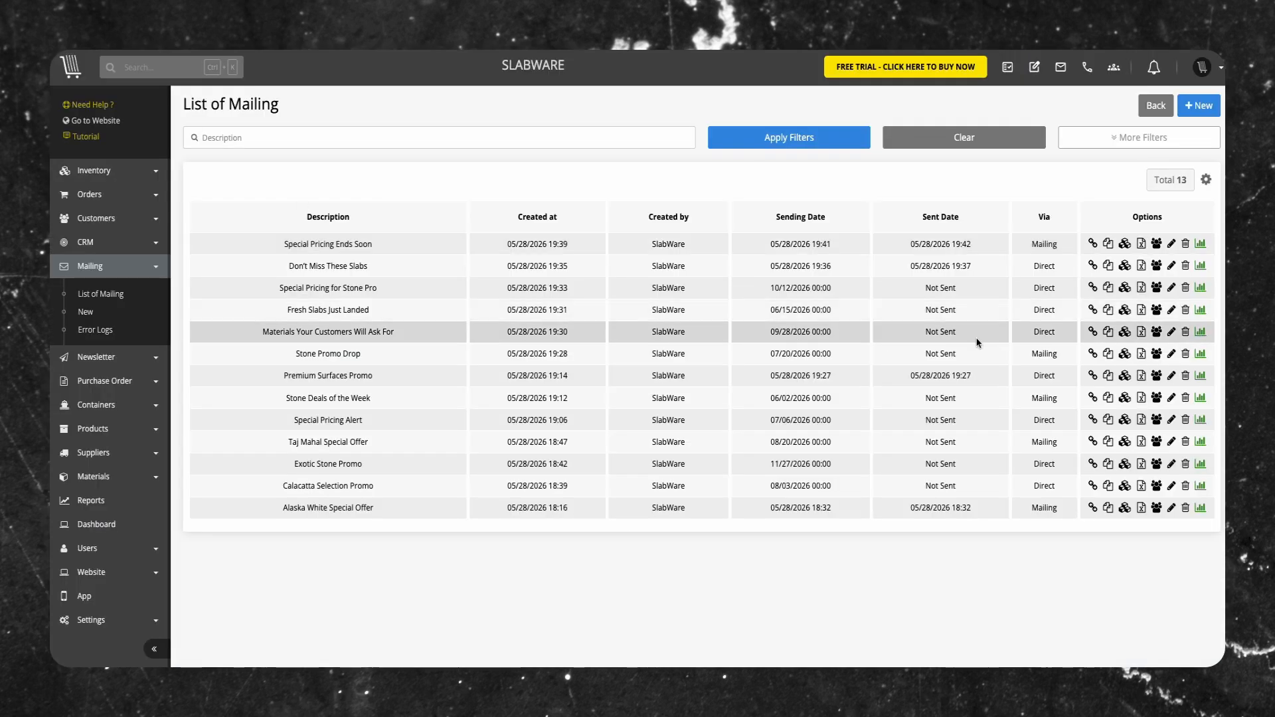
left_click(1125, 249)
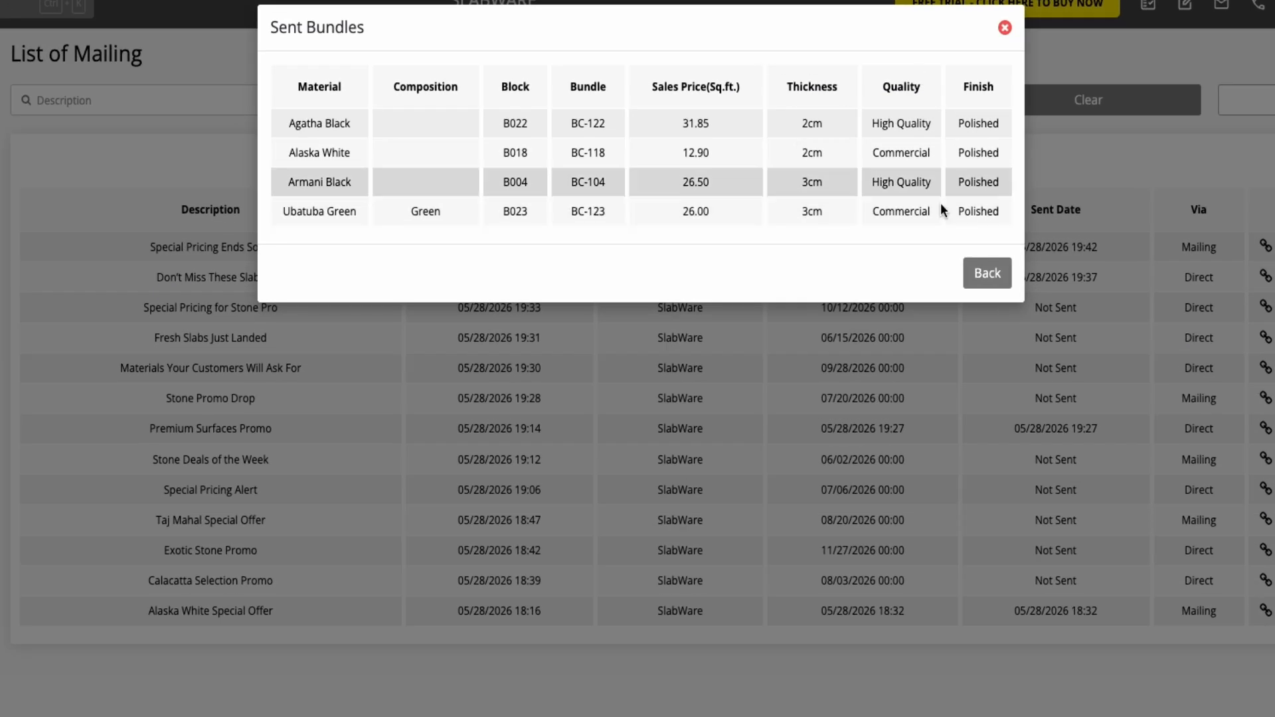
left_click(978, 279)
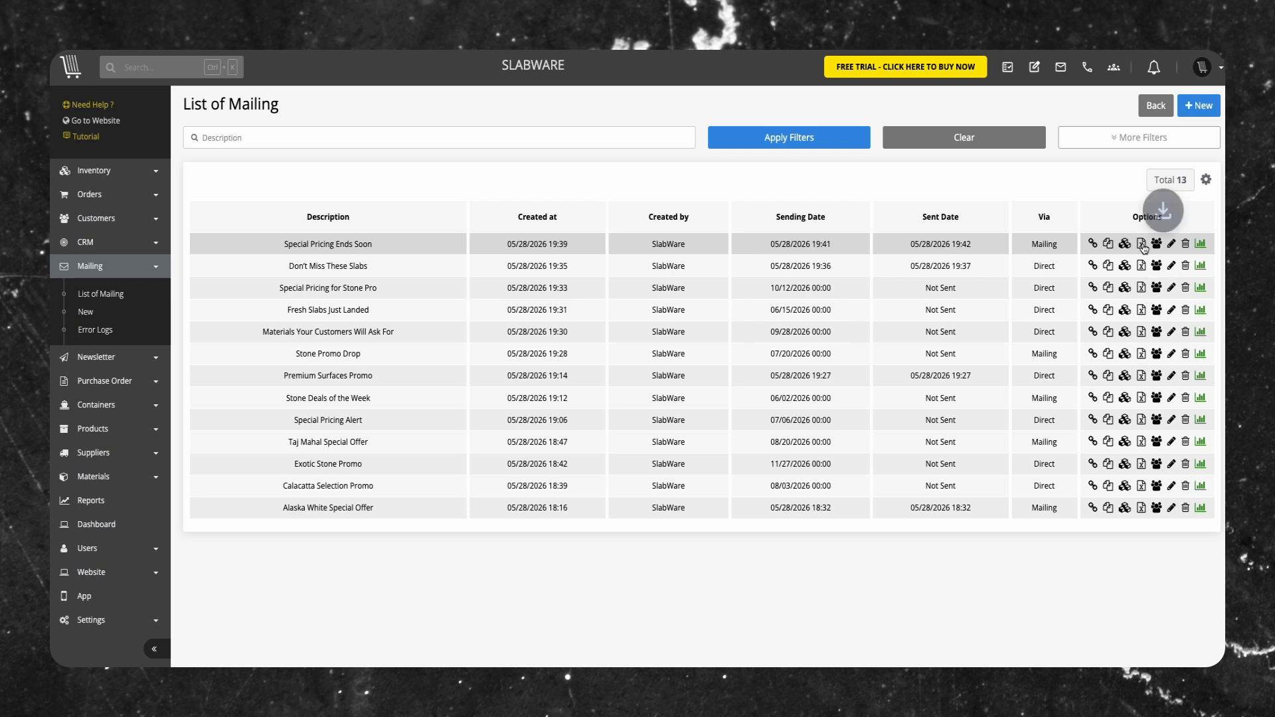
Download the customer spreadsheet of the Special Pricing Ends Soon mailing, examine its columns in Excel and close it
left_click(1142, 244)
left_click(1060, 88)
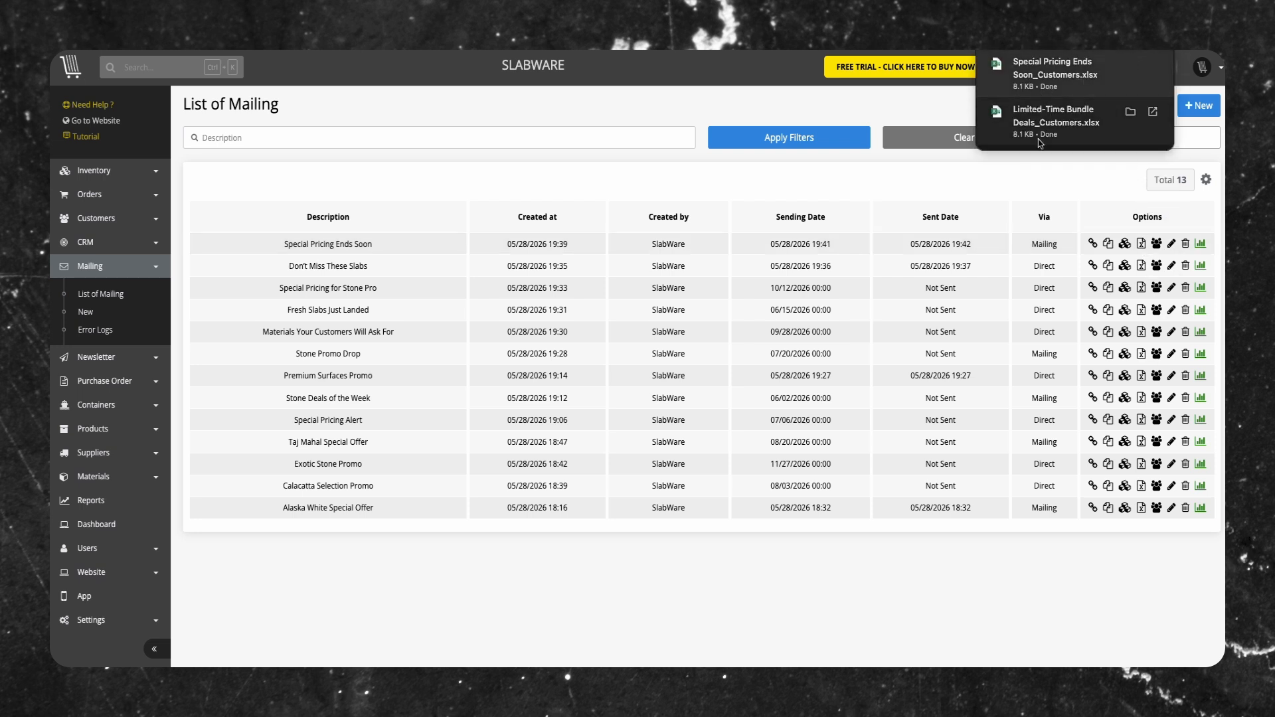
left_click_drag(993, 635, 997, 635)
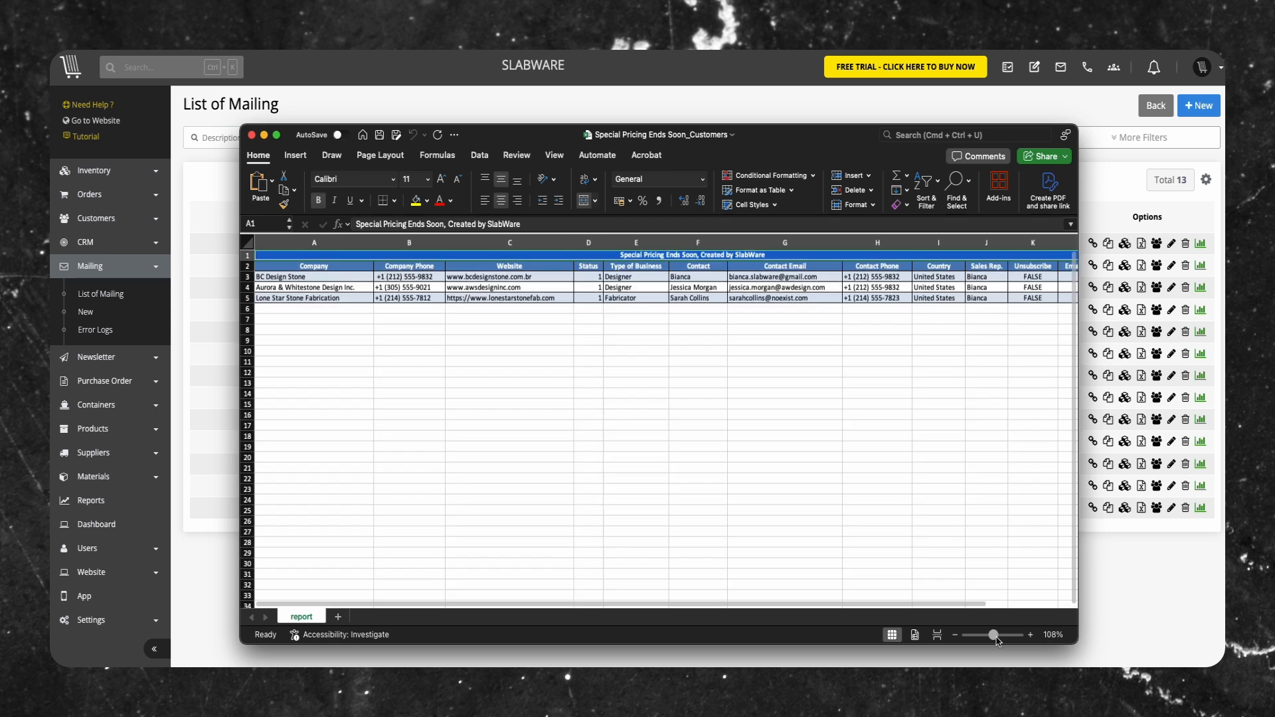
scroll(830, 677, "right", 5)
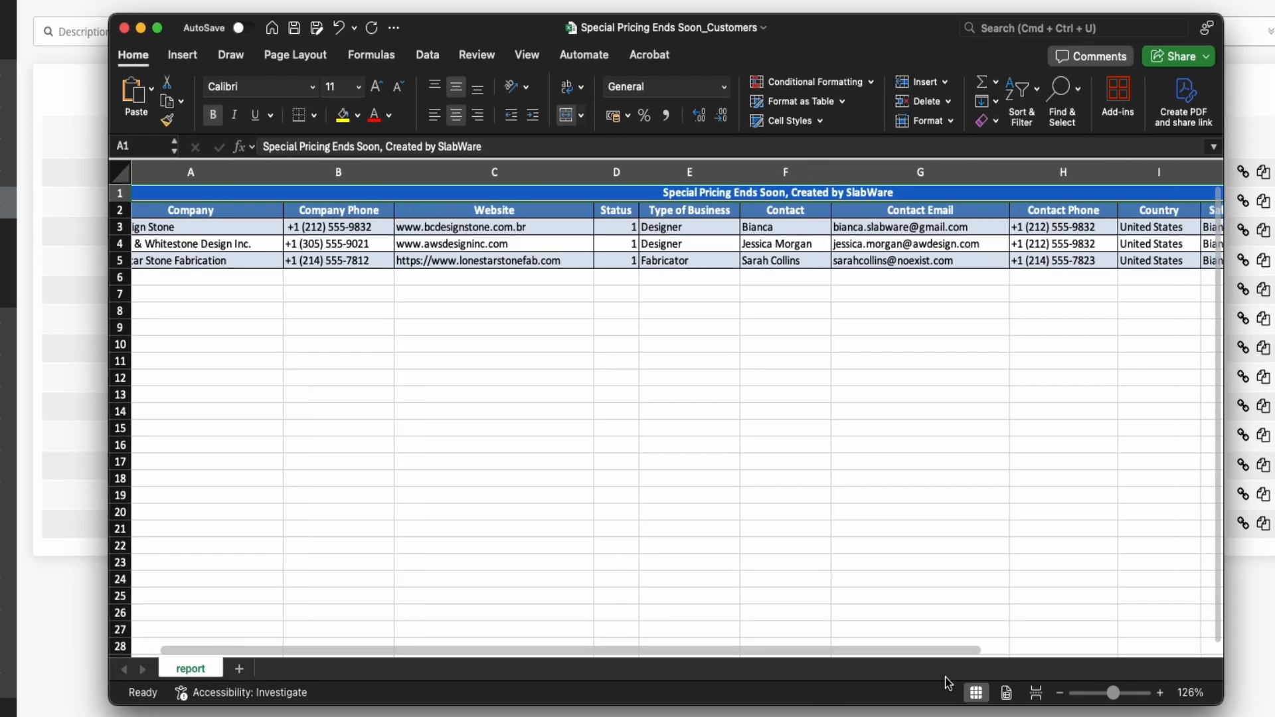
scroll(1080, 672, "right", 3)
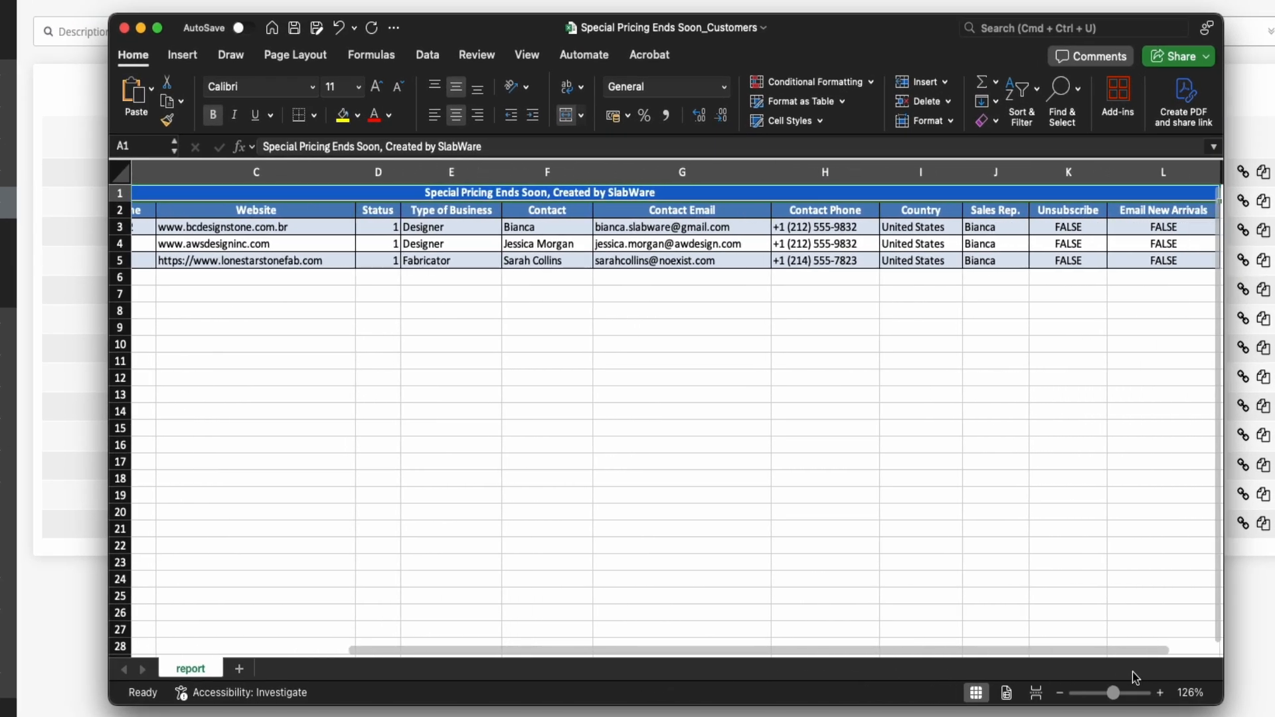
left_click(123, 28)
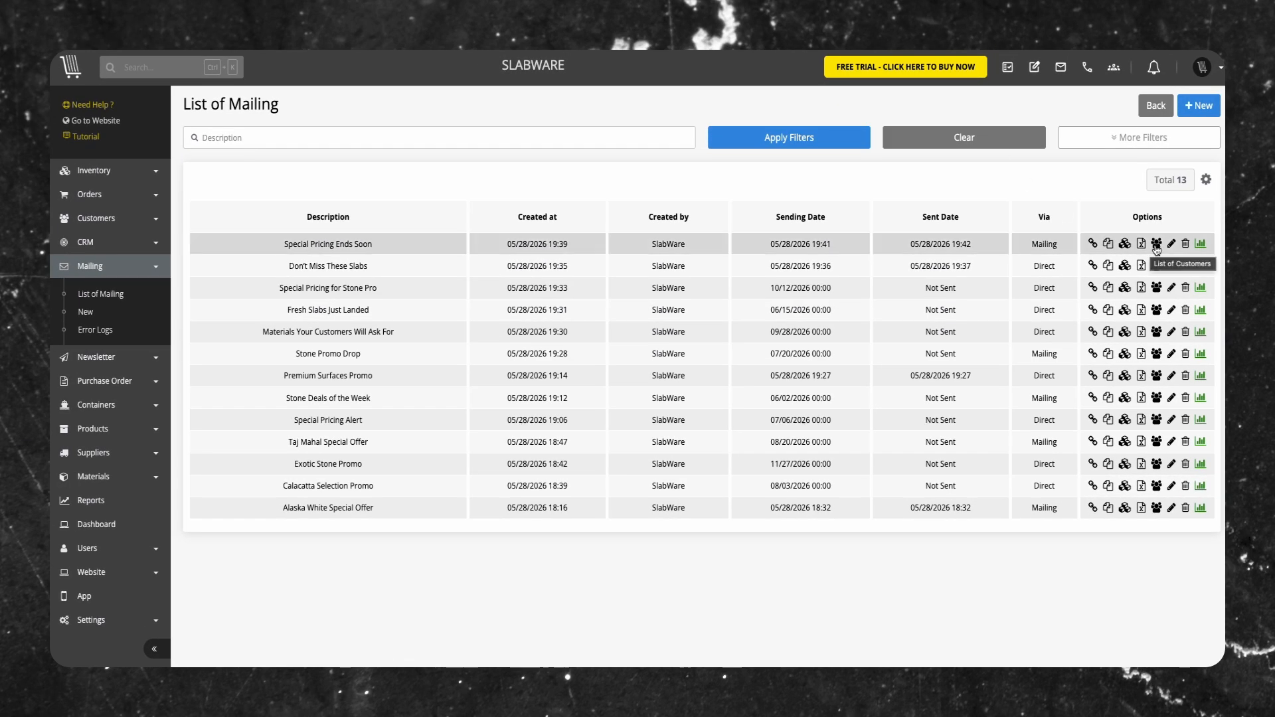
View the customers of the Special Pricing Ends Soon mailing, and look at its edit form without changing it
left_click(1156, 245)
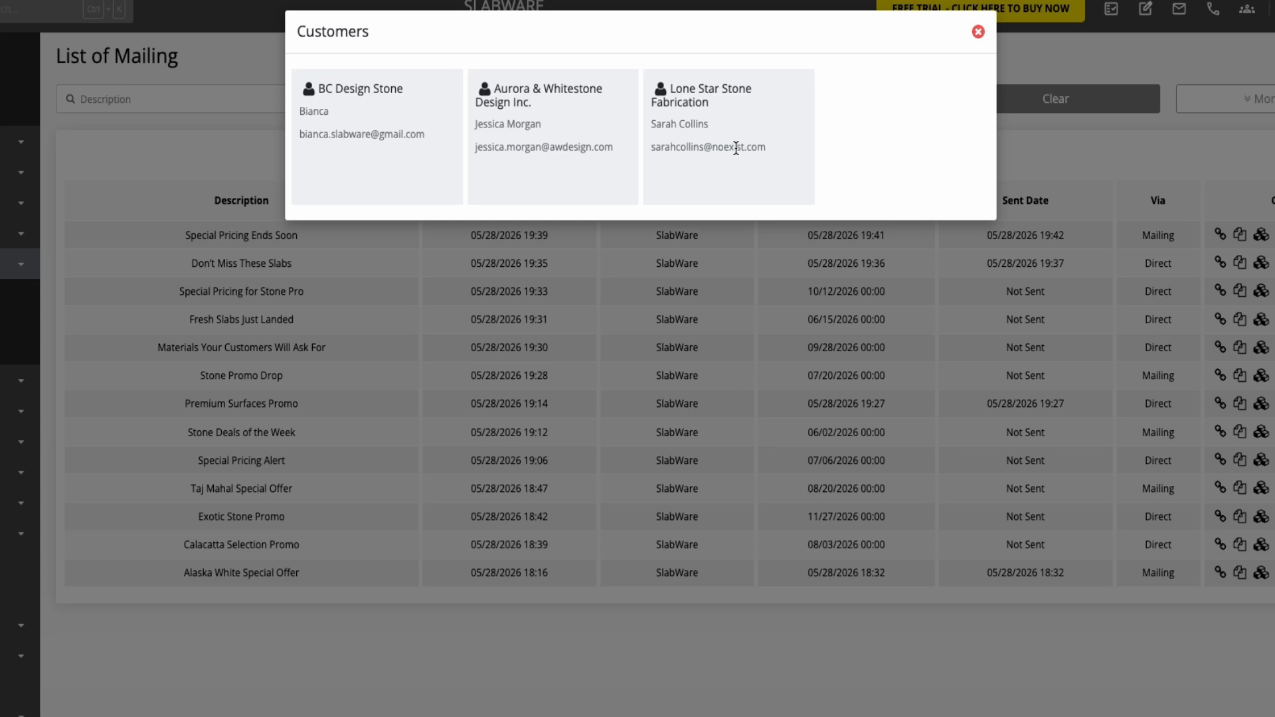
left_click(978, 31)
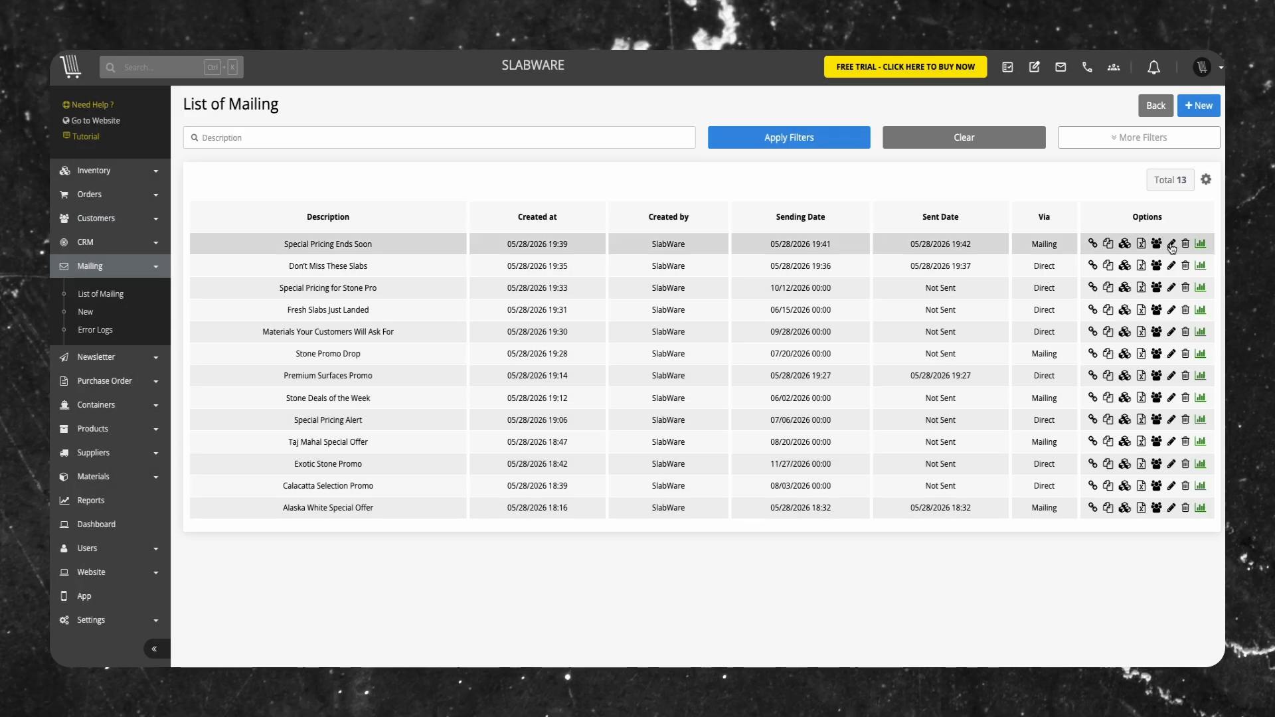
left_click(1172, 245)
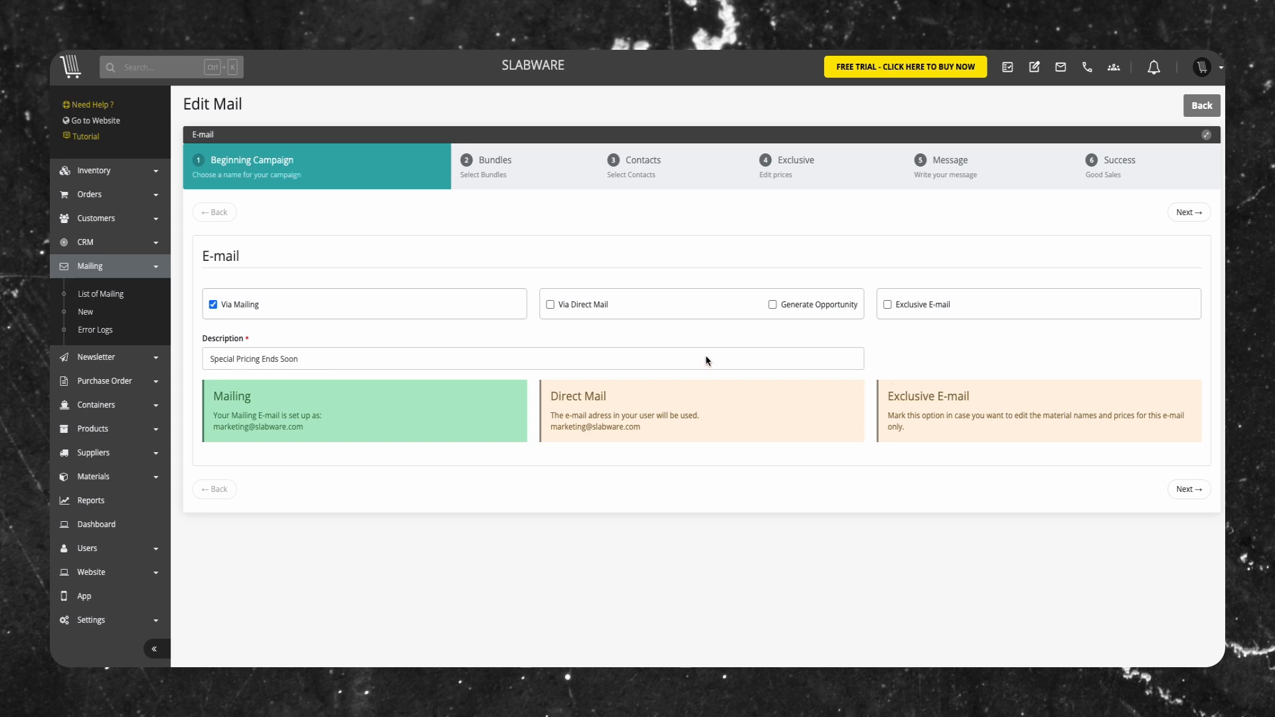
left_click(1193, 112)
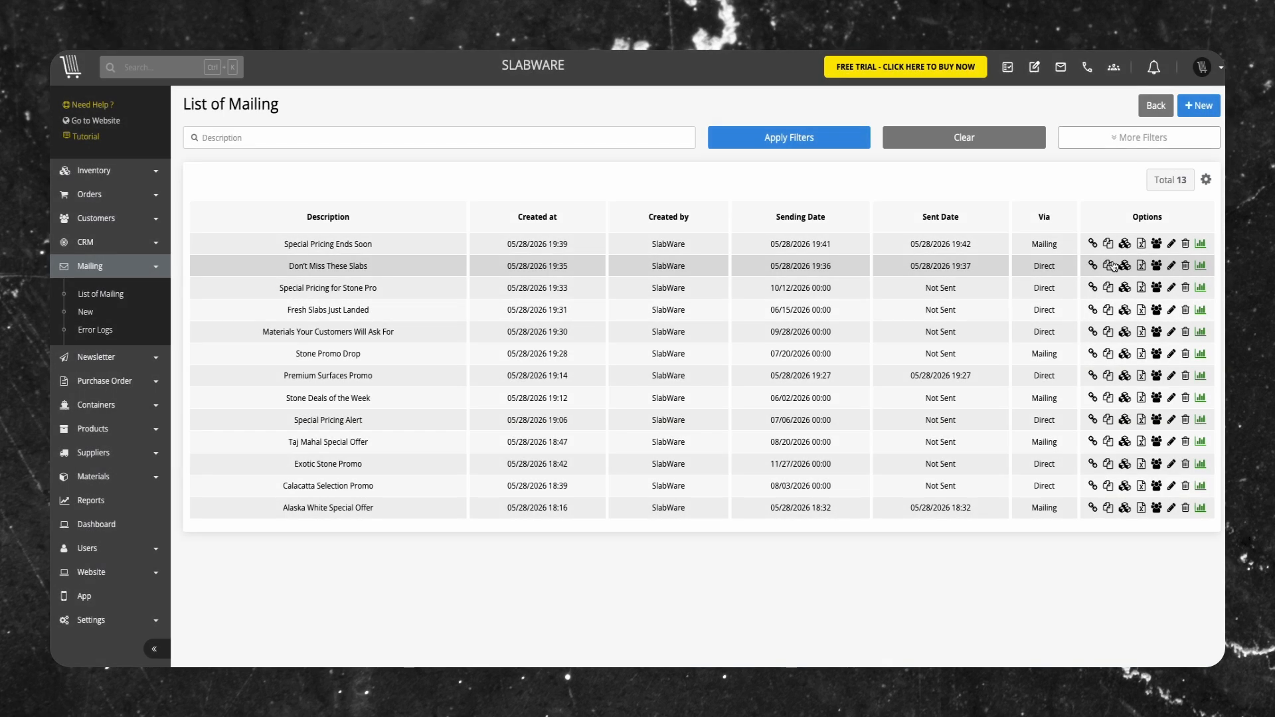
Request deletion of the Special Pricing Ends Soon mailing but decline it, and view that mailing's statistics
left_click(1186, 244)
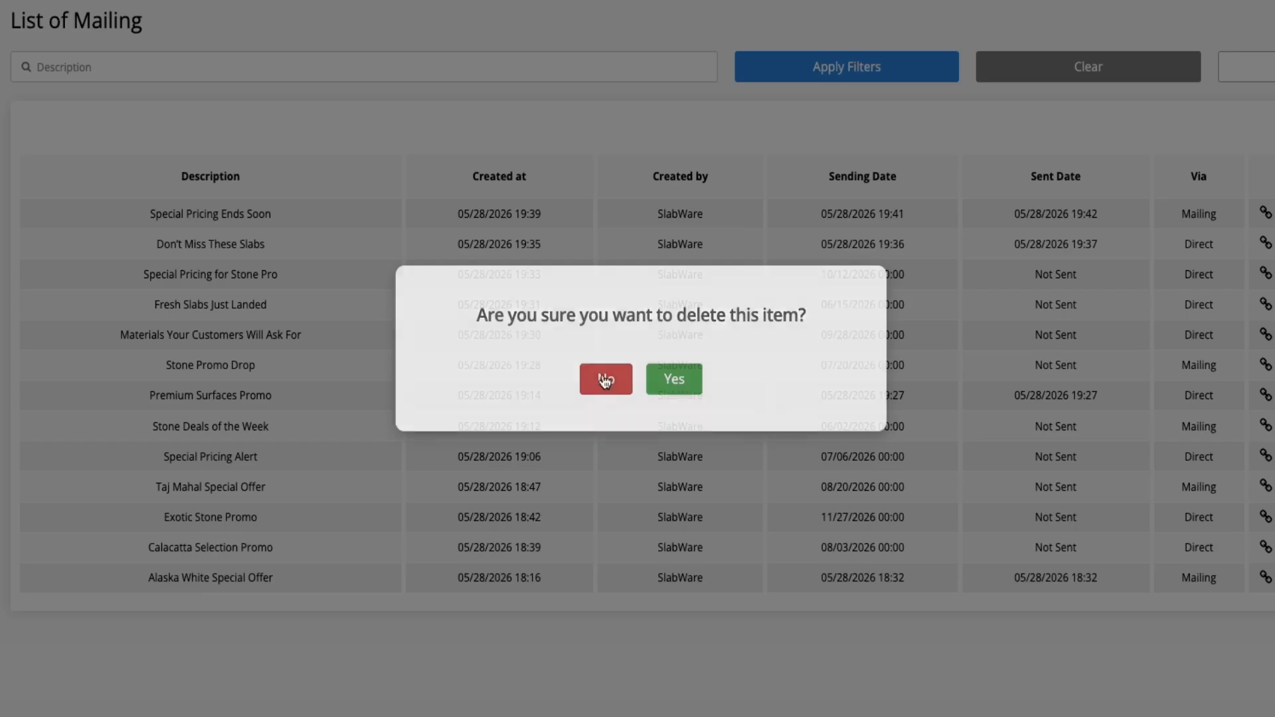
left_click(605, 380)
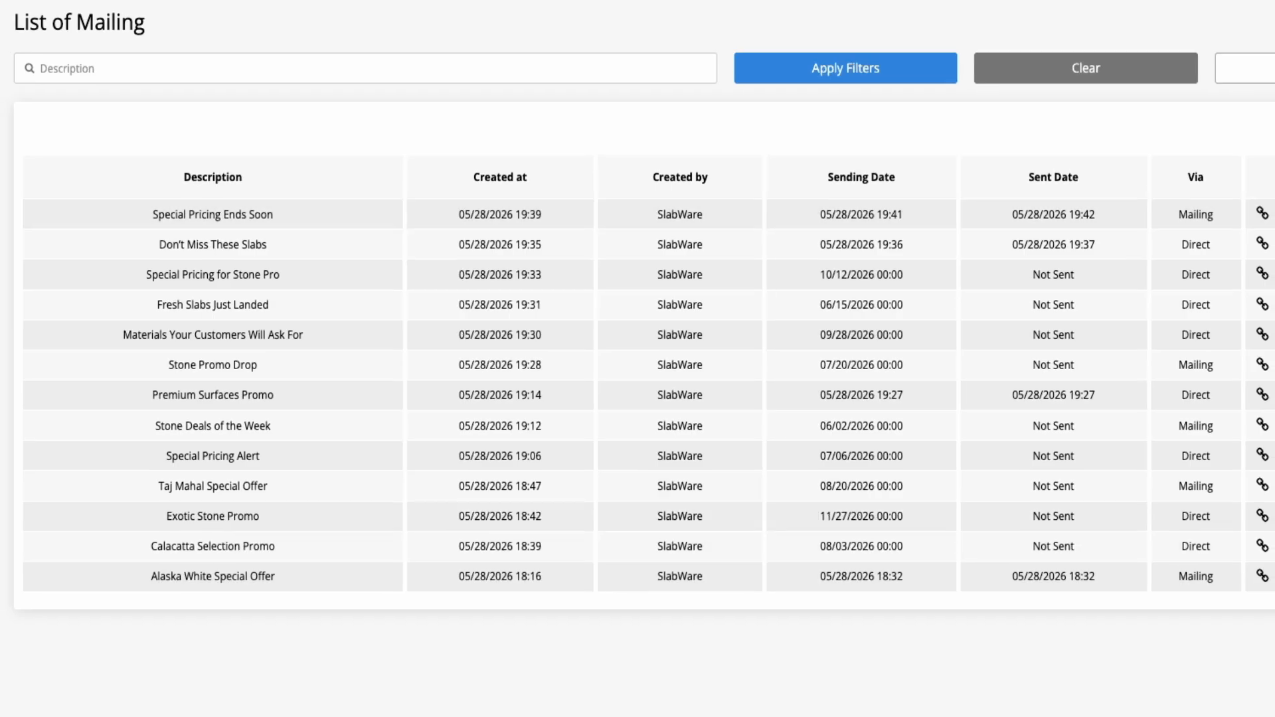
left_click(1201, 246)
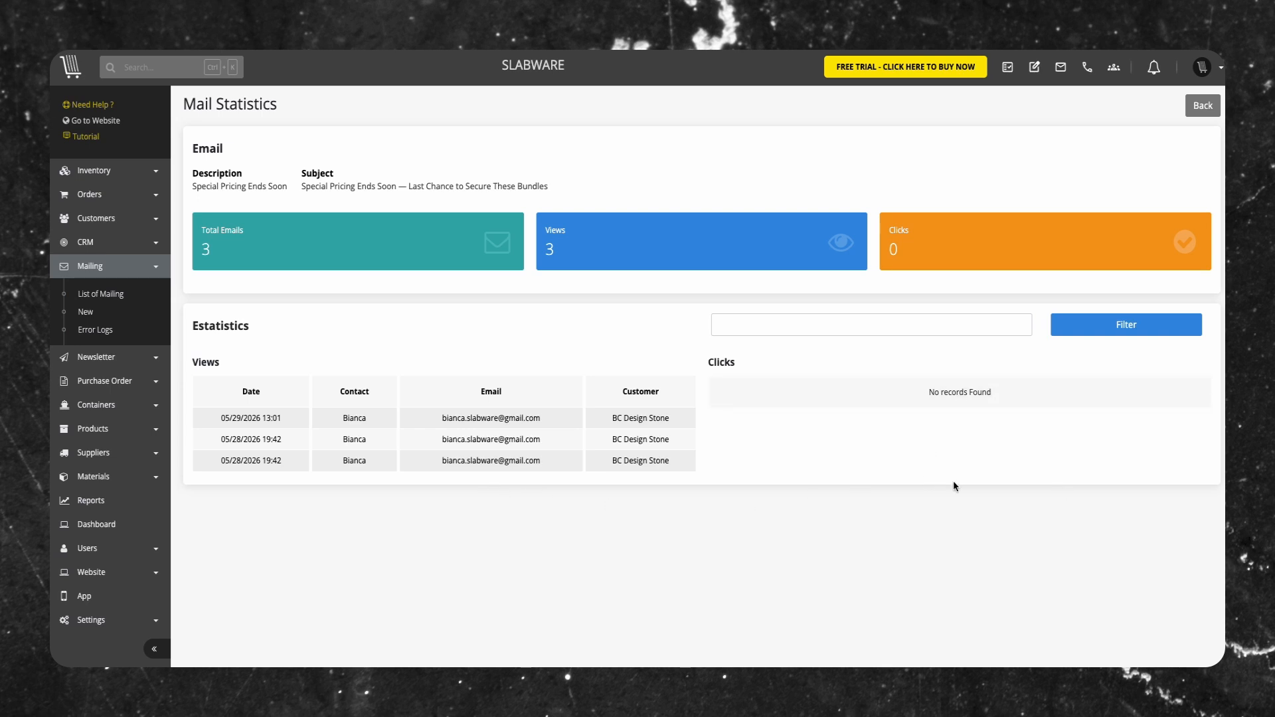
left_click(1203, 106)
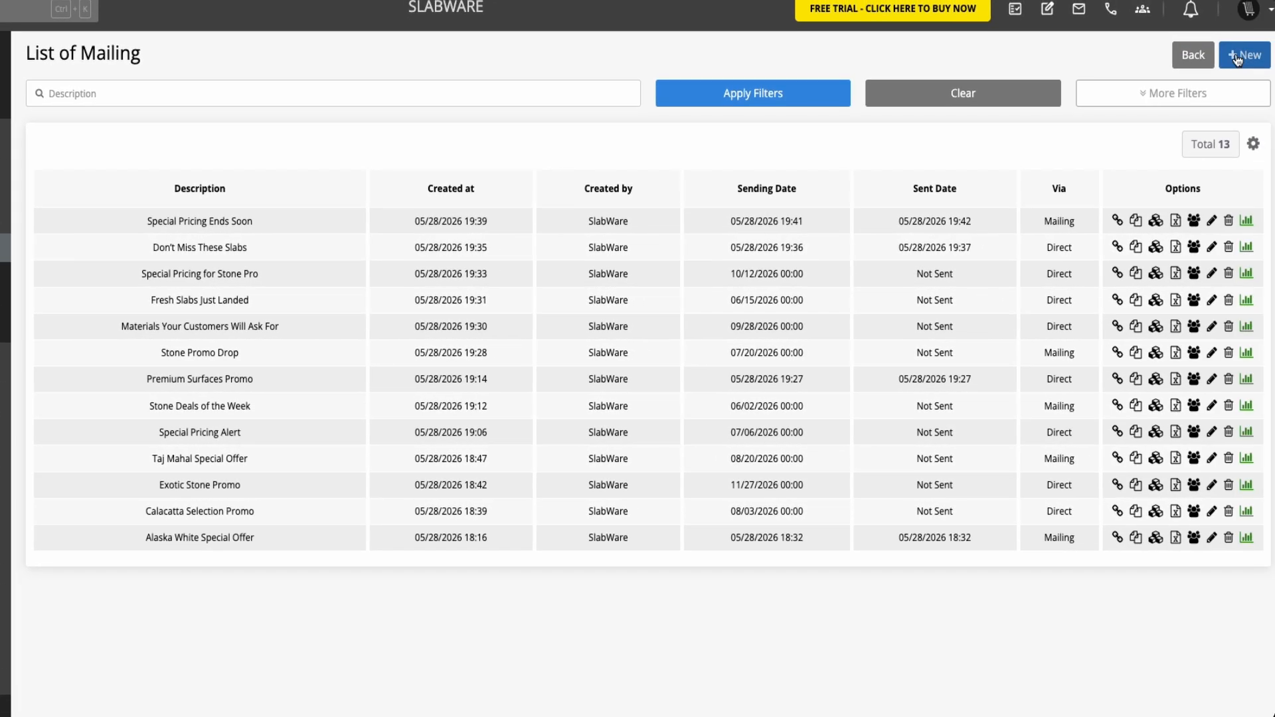
Start creating a new mailing and open the setup for the Mailing e-mail address
left_click(1238, 58)
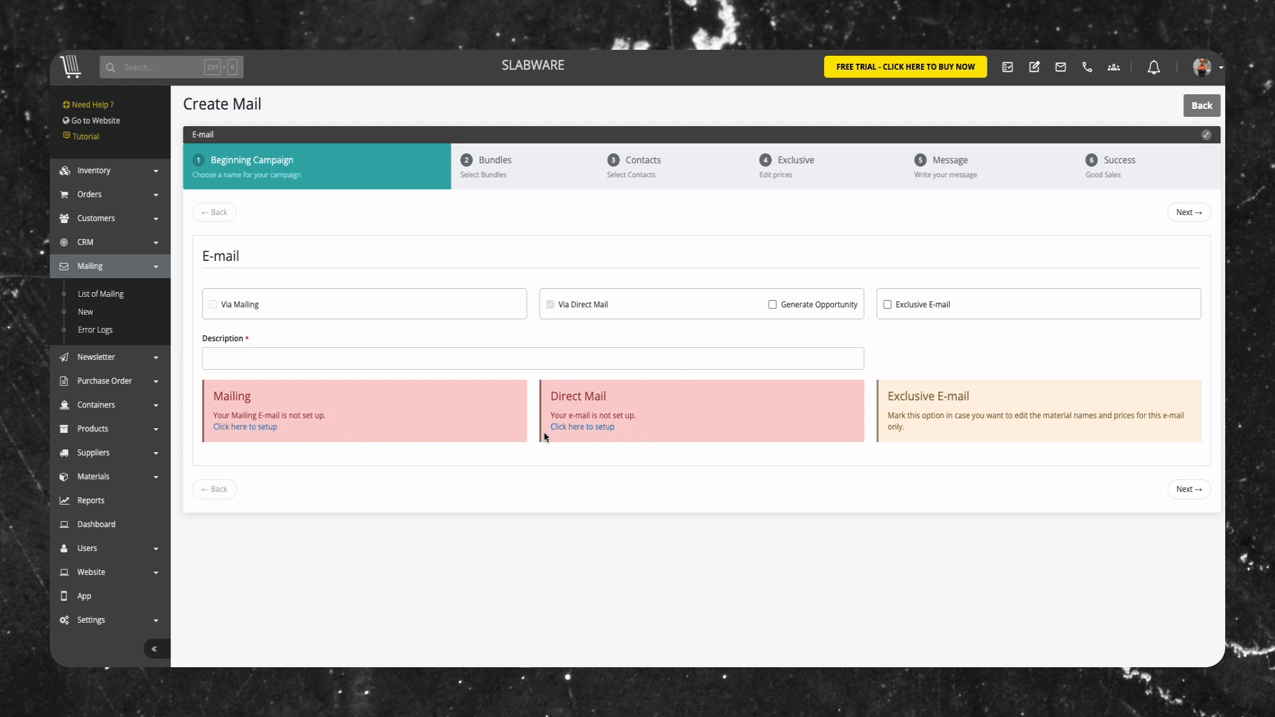
left_click(250, 428)
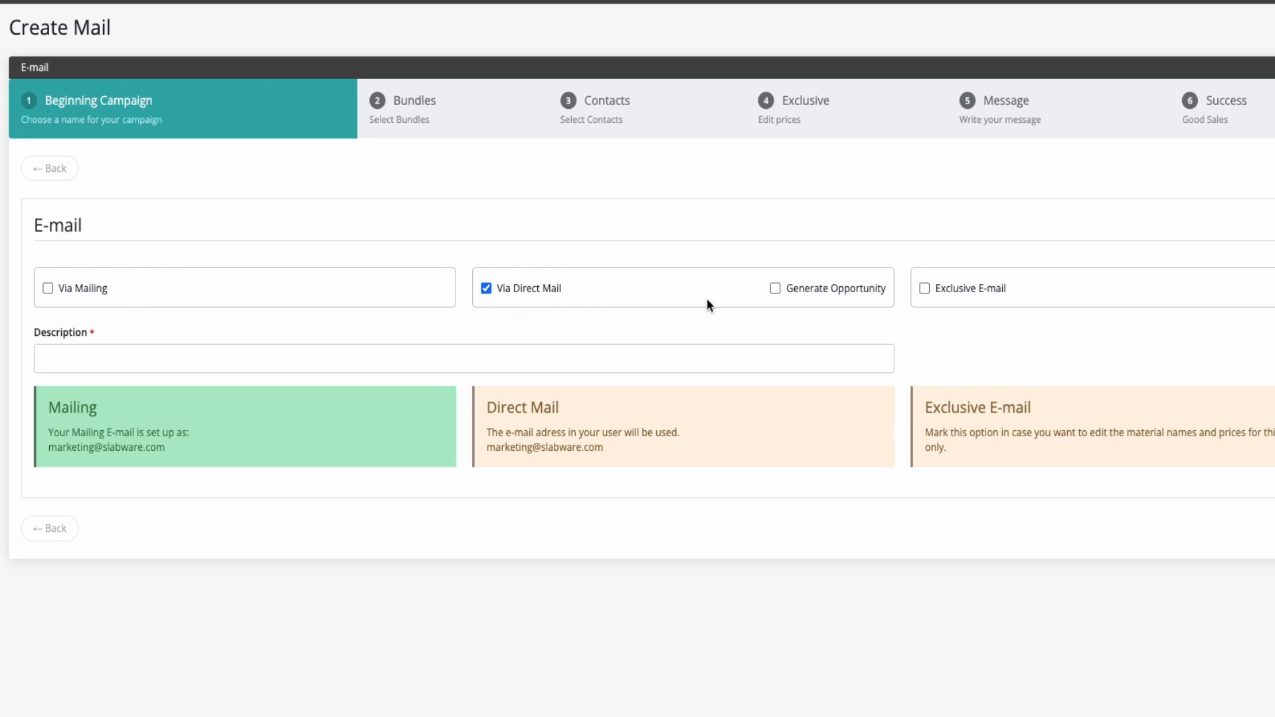
Try the Generate Opportunity option for direct mail, expand the CRM section, and turn the option off again
left_click(775, 289)
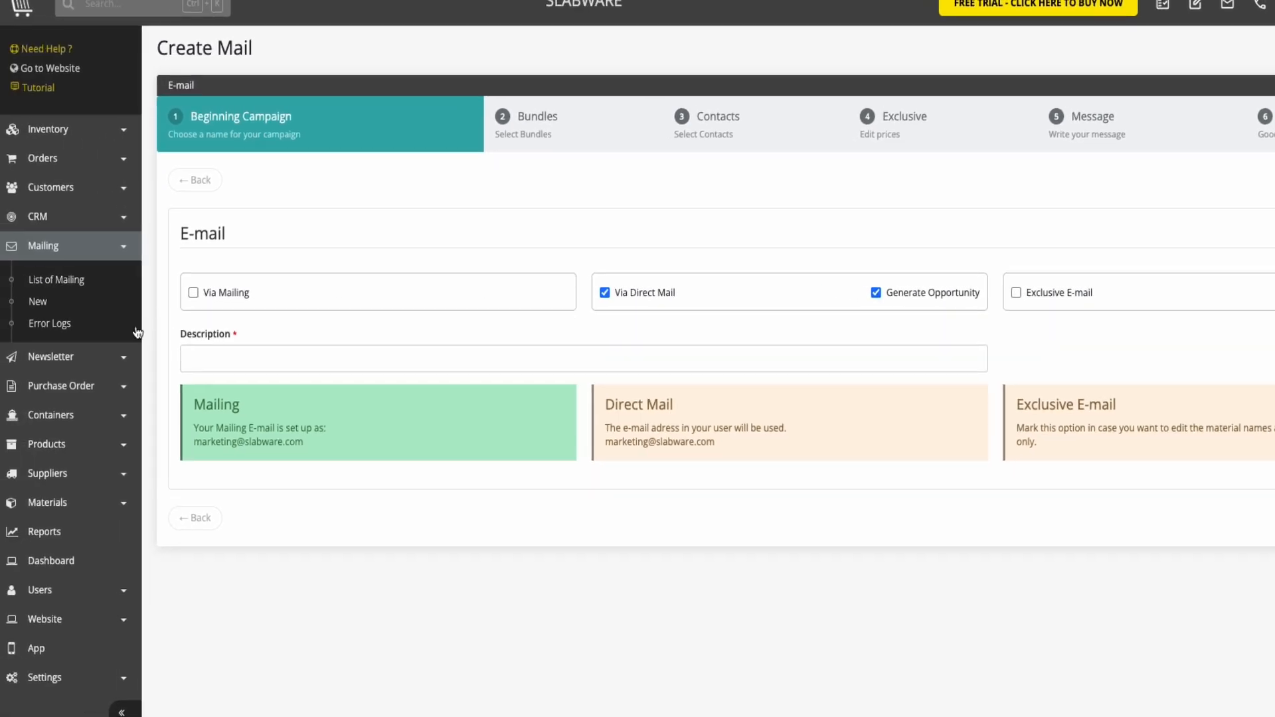
left_click(52, 219)
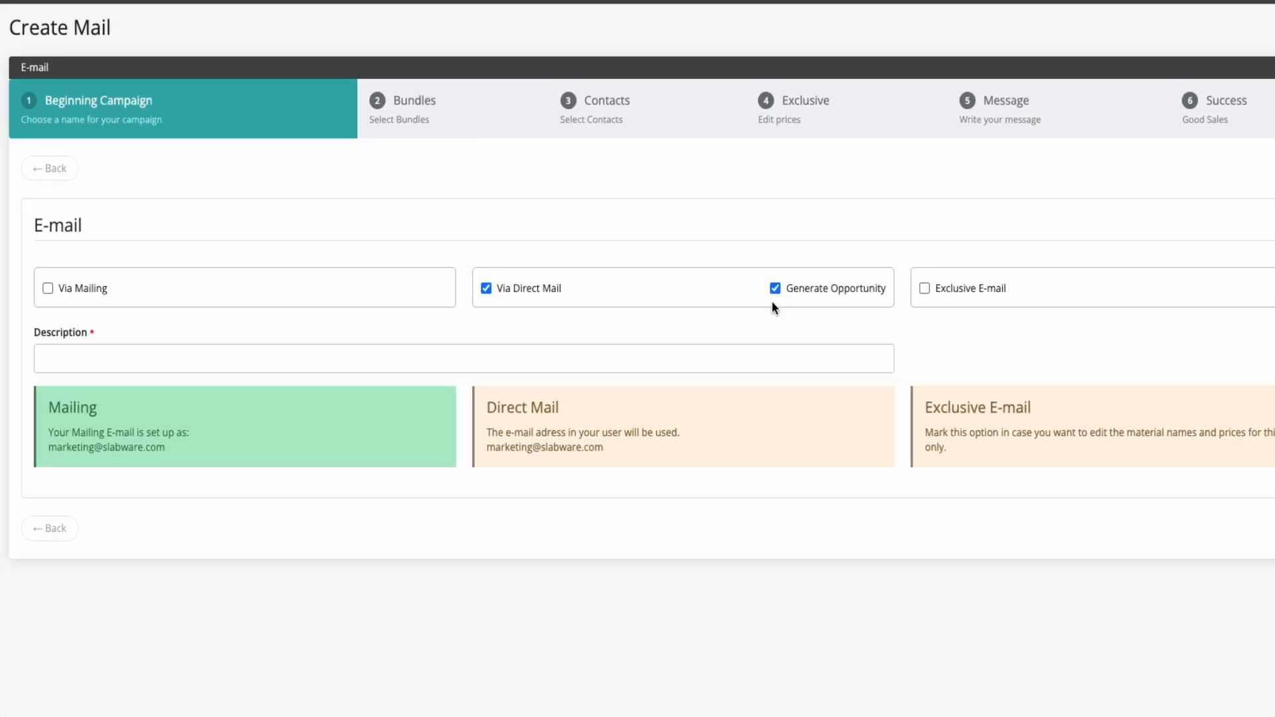
left_click(775, 288)
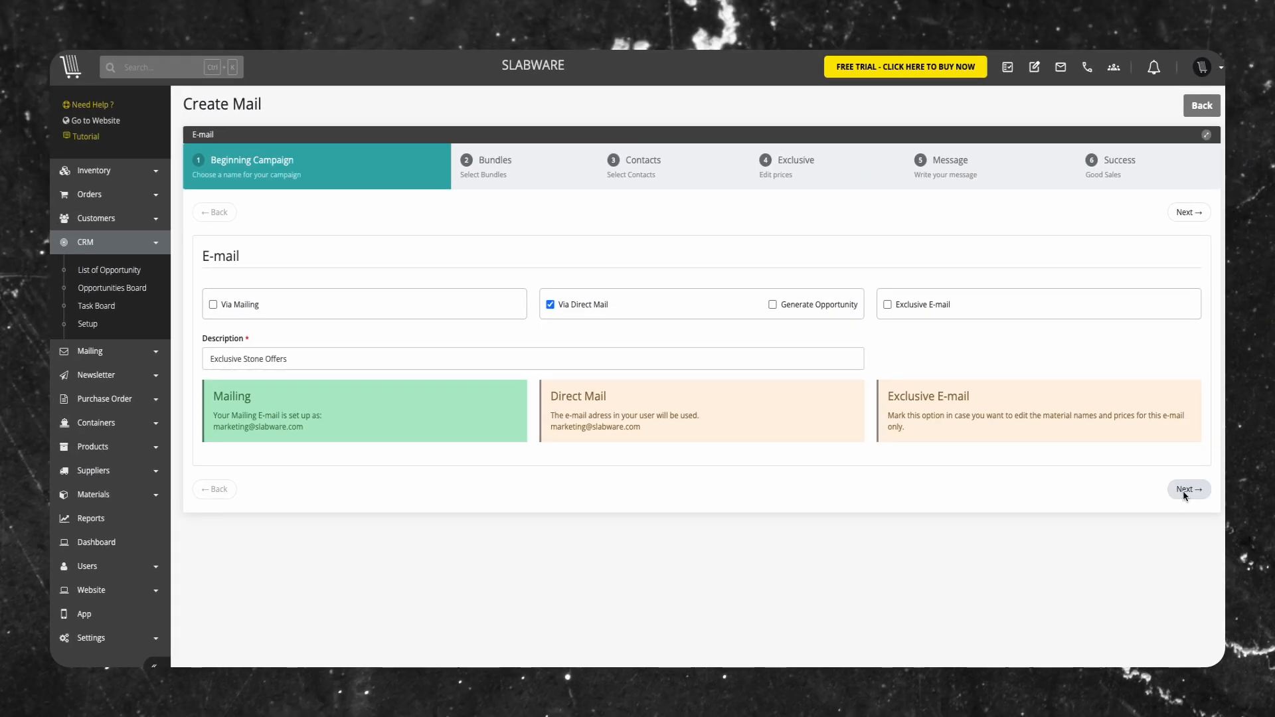
Enter Exclusive Stone Offers as the campaign description and continue to the bundle selection
left_click(1185, 491)
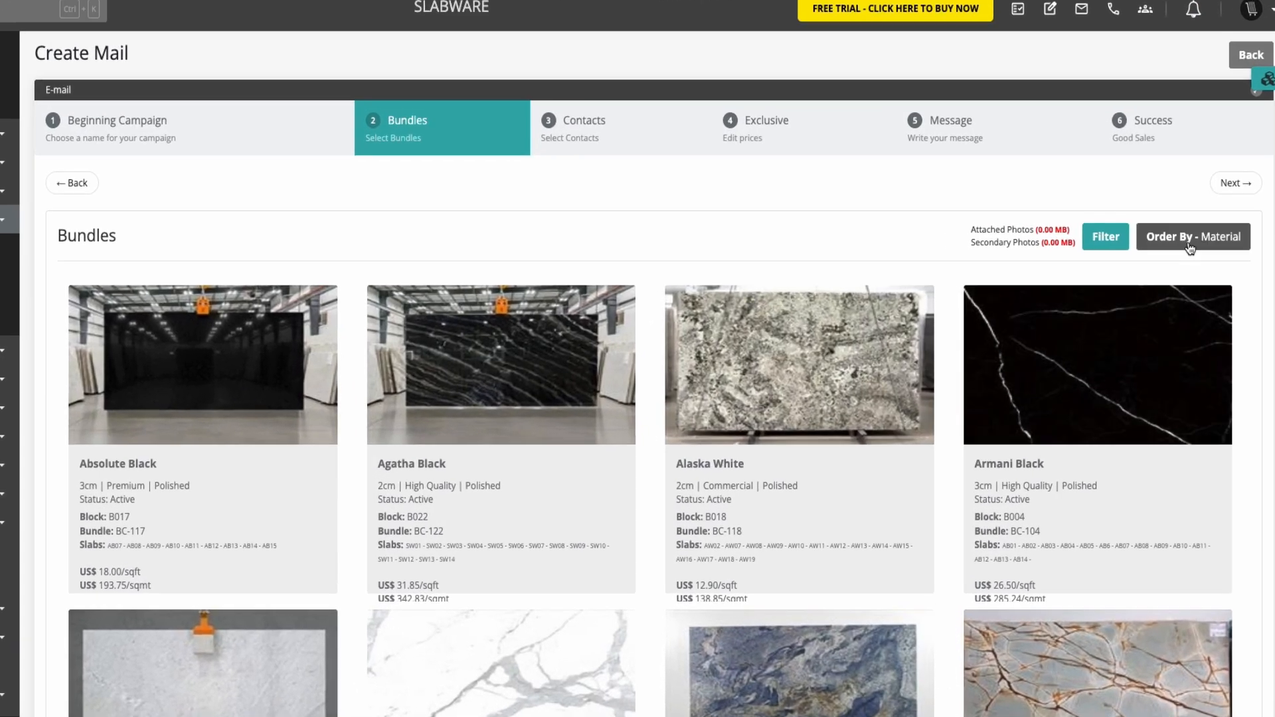
Try ordering the bundles by created date and by sales price, restore the material order, and view the filter options
left_click(1189, 247)
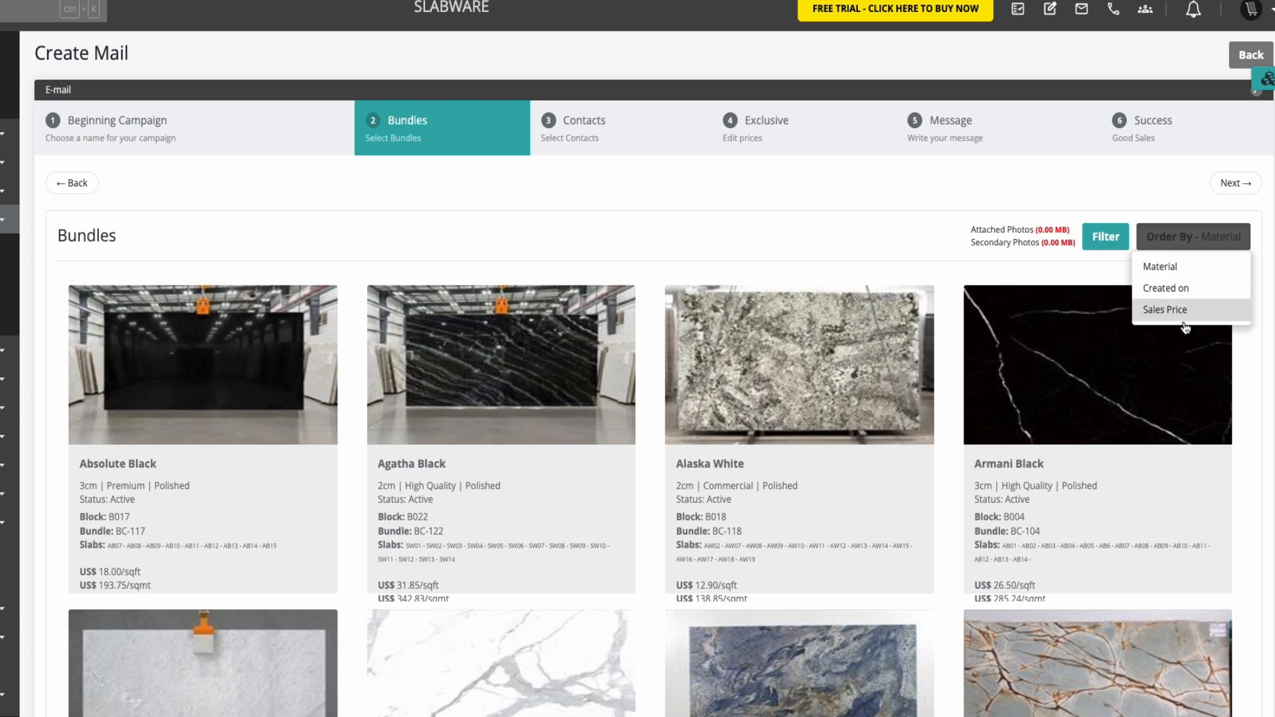
left_click(1194, 289)
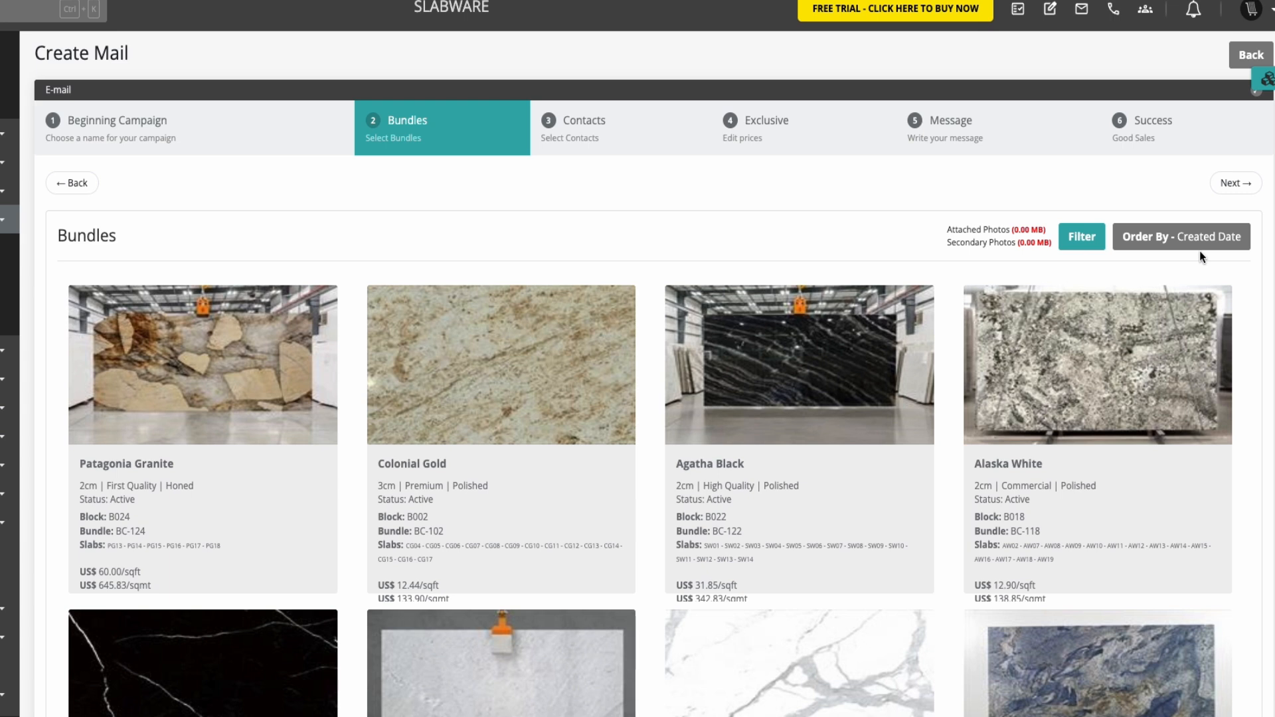
left_click(1198, 251)
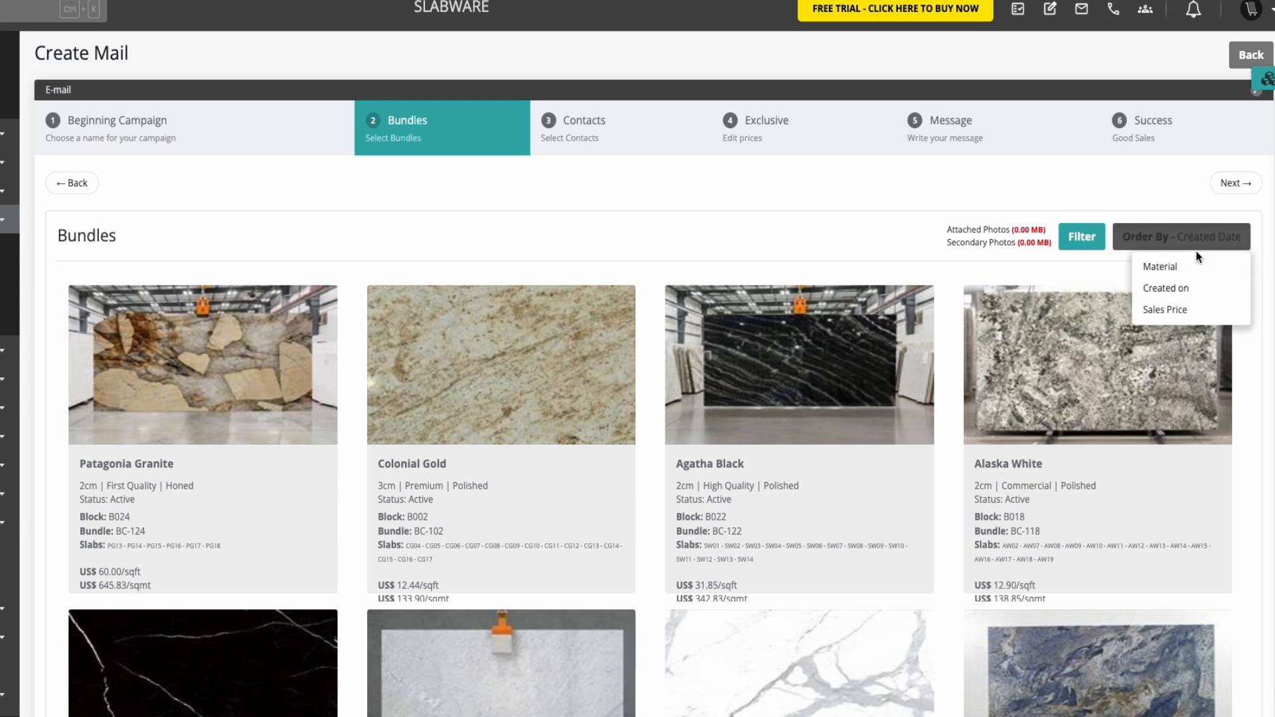
left_click(1163, 310)
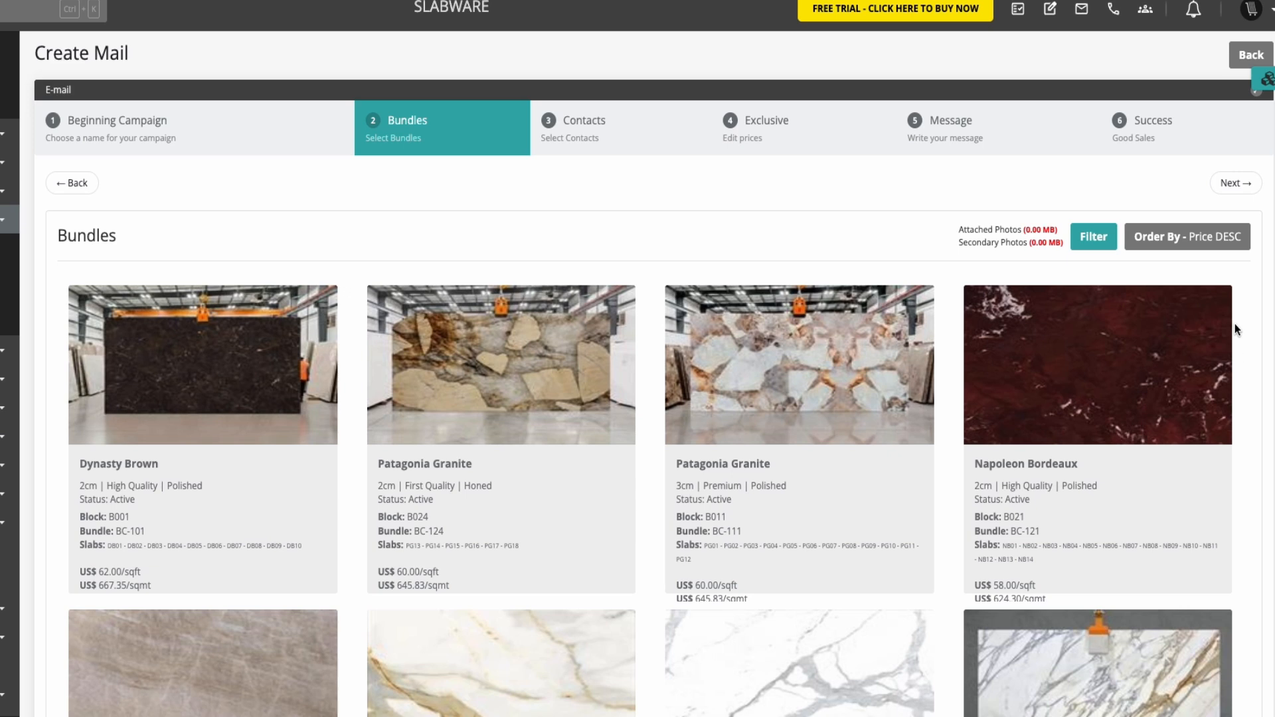
left_click(1216, 246)
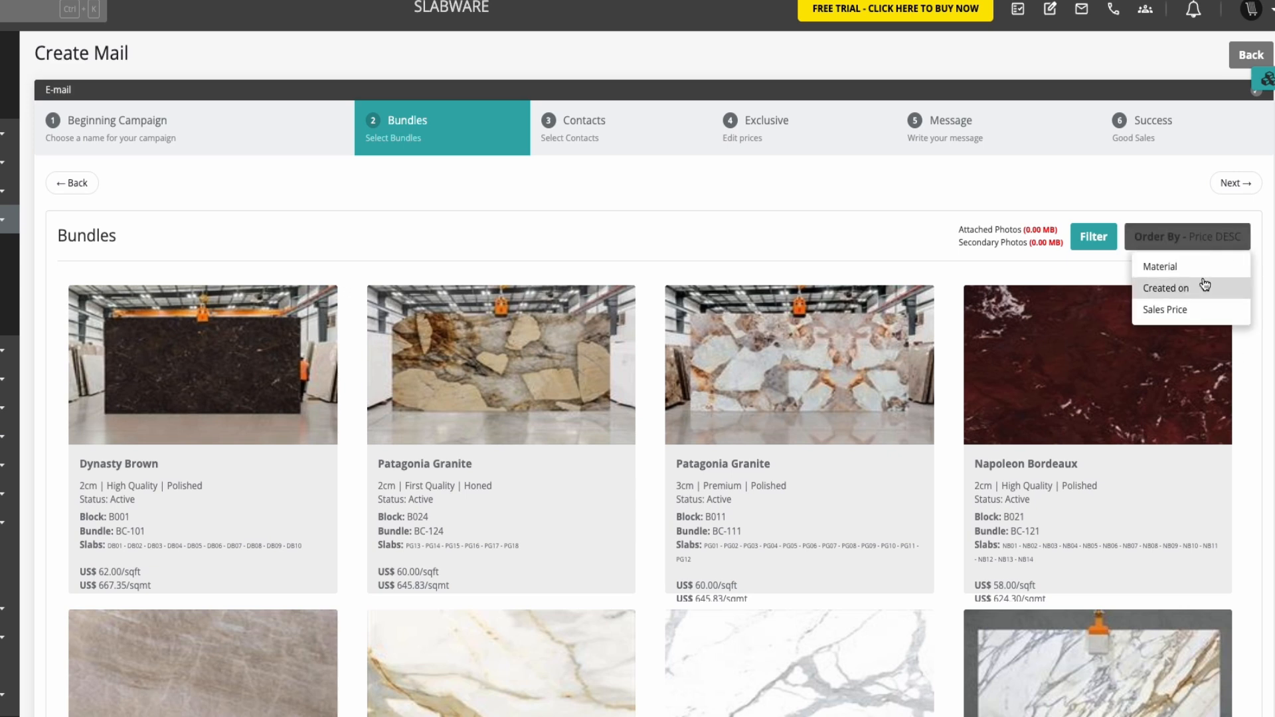
left_click(1206, 286)
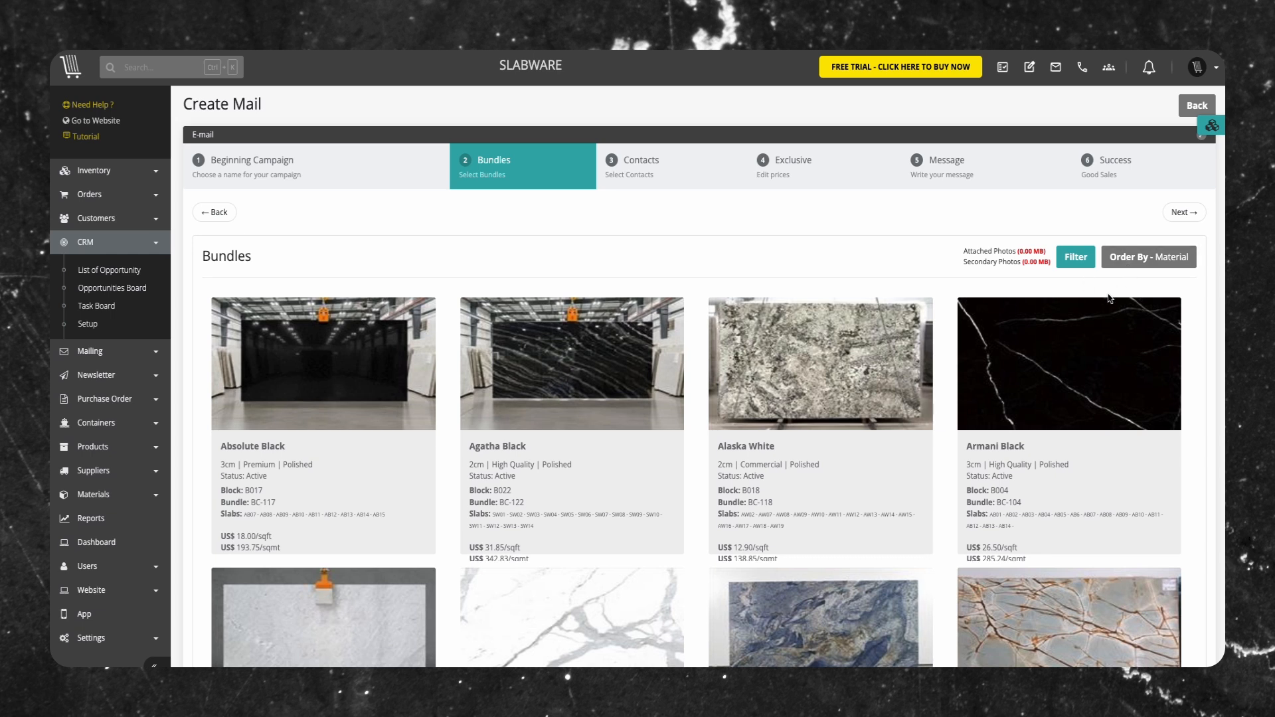
left_click(1076, 258)
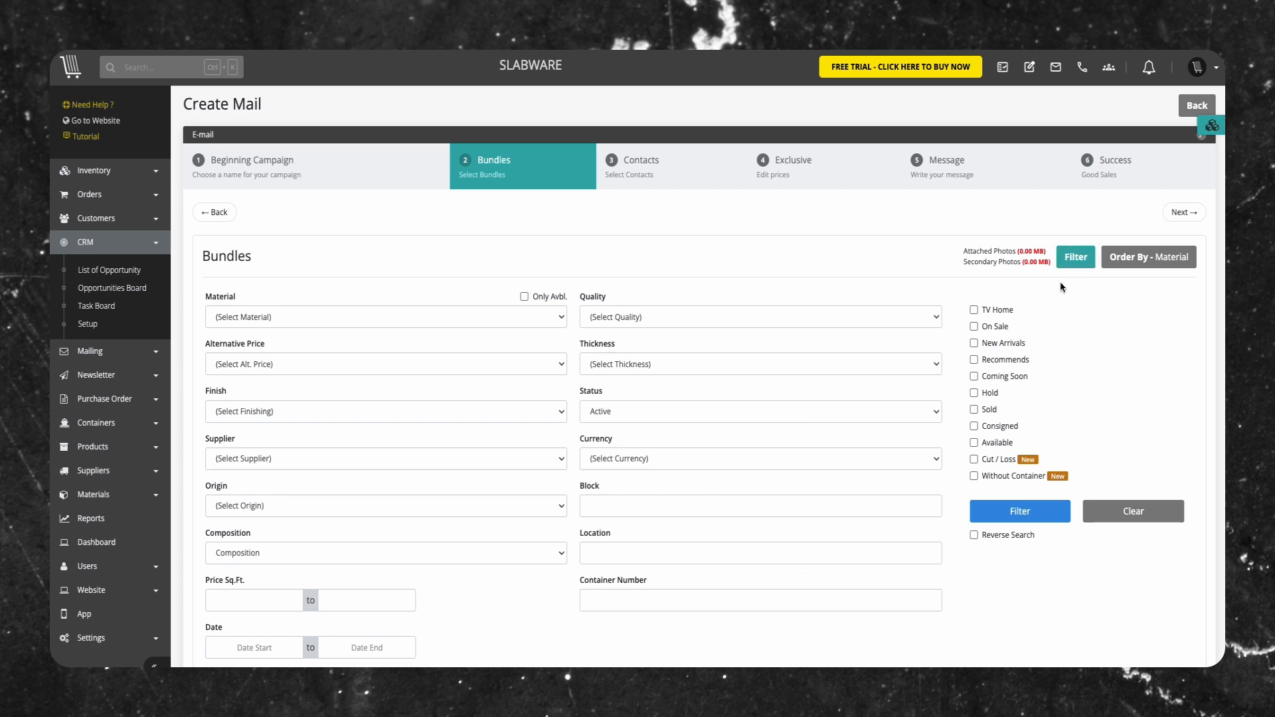
left_click(1075, 258)
Select the Agatha Black, Alaska White, Bianco Carrara, Calacatta Borghini and Colonial Gold bundles for the campaign
scroll(560, 520, "down", 1)
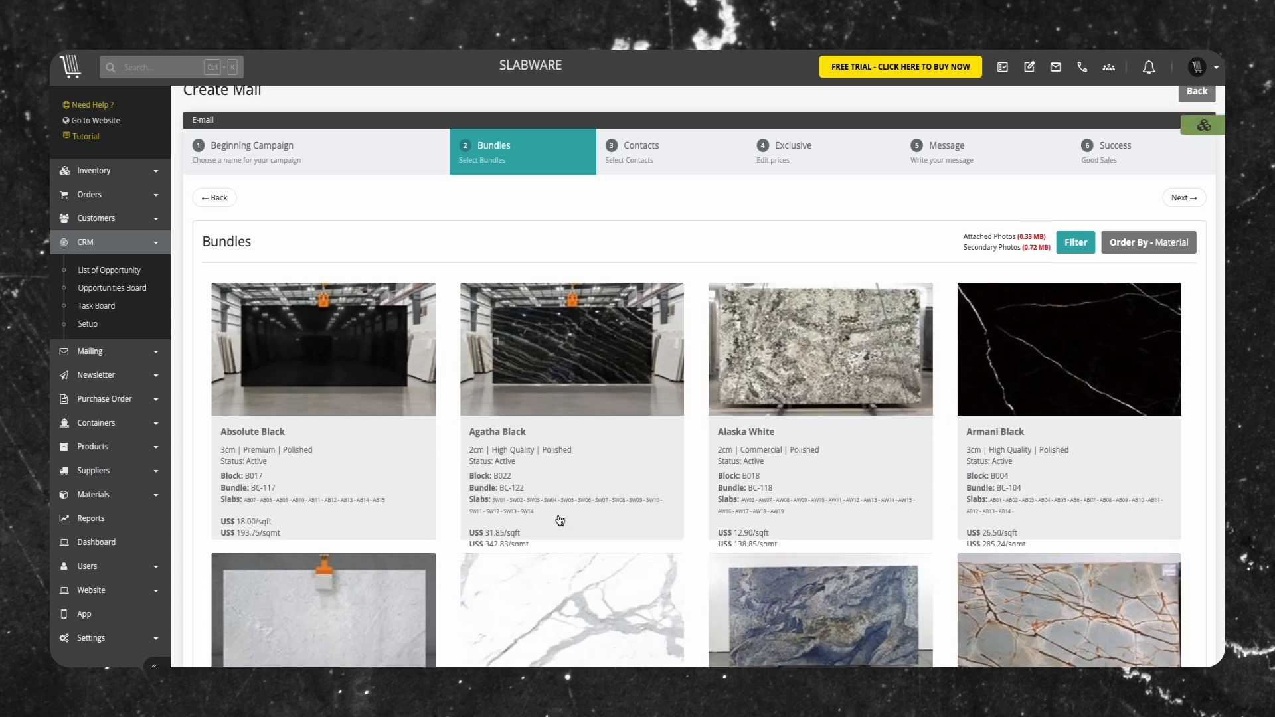
left_click(552, 518)
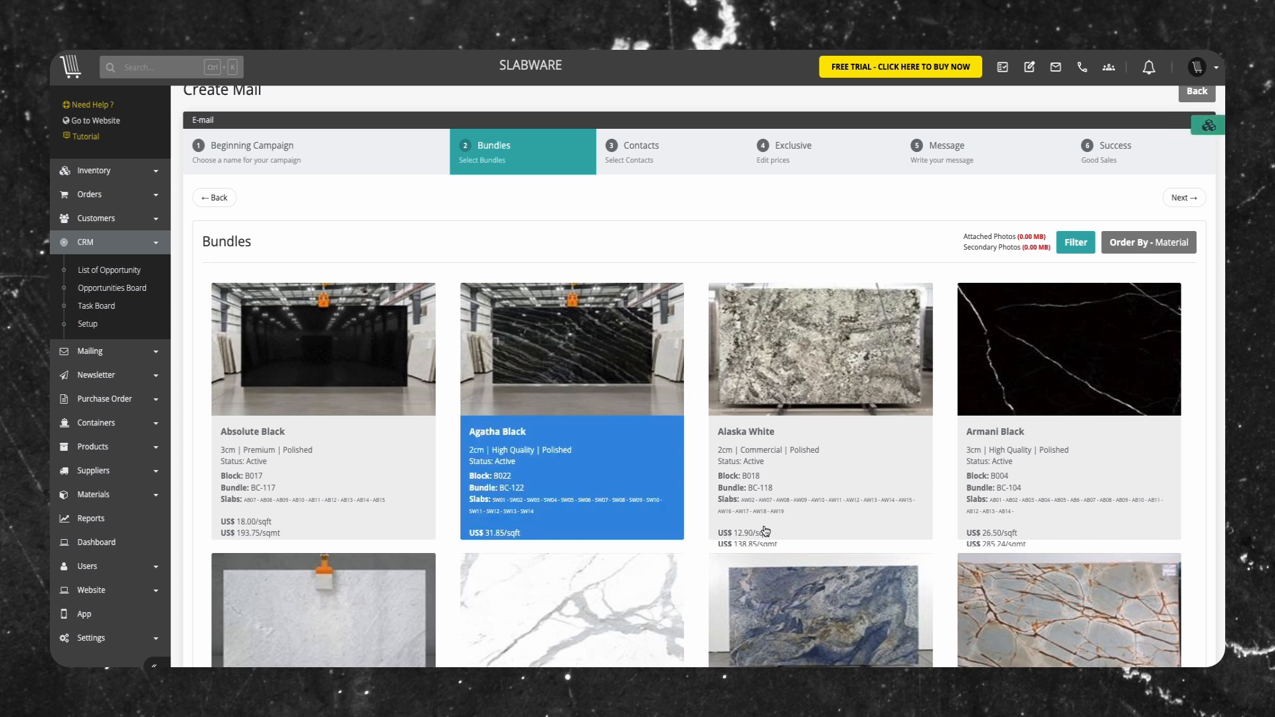
left_click(837, 509)
scroll(614, 582, "down", 4)
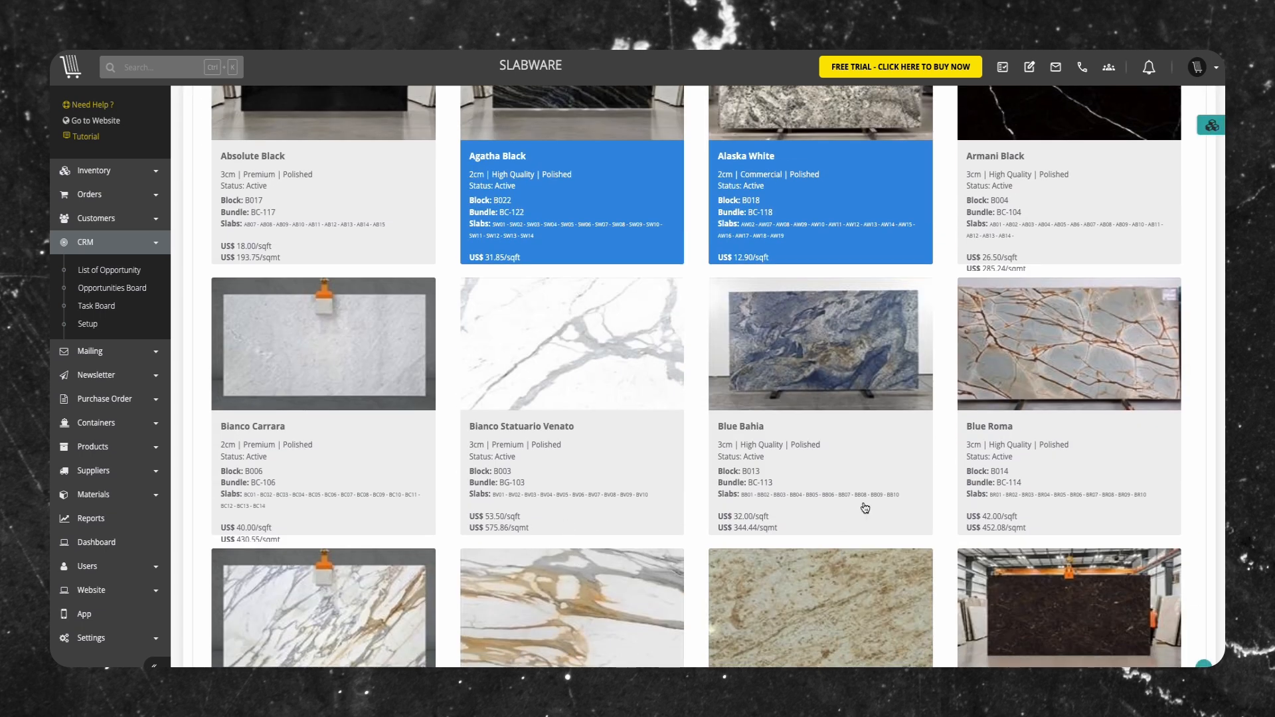
left_click(314, 500)
scroll(333, 532, "down", 2)
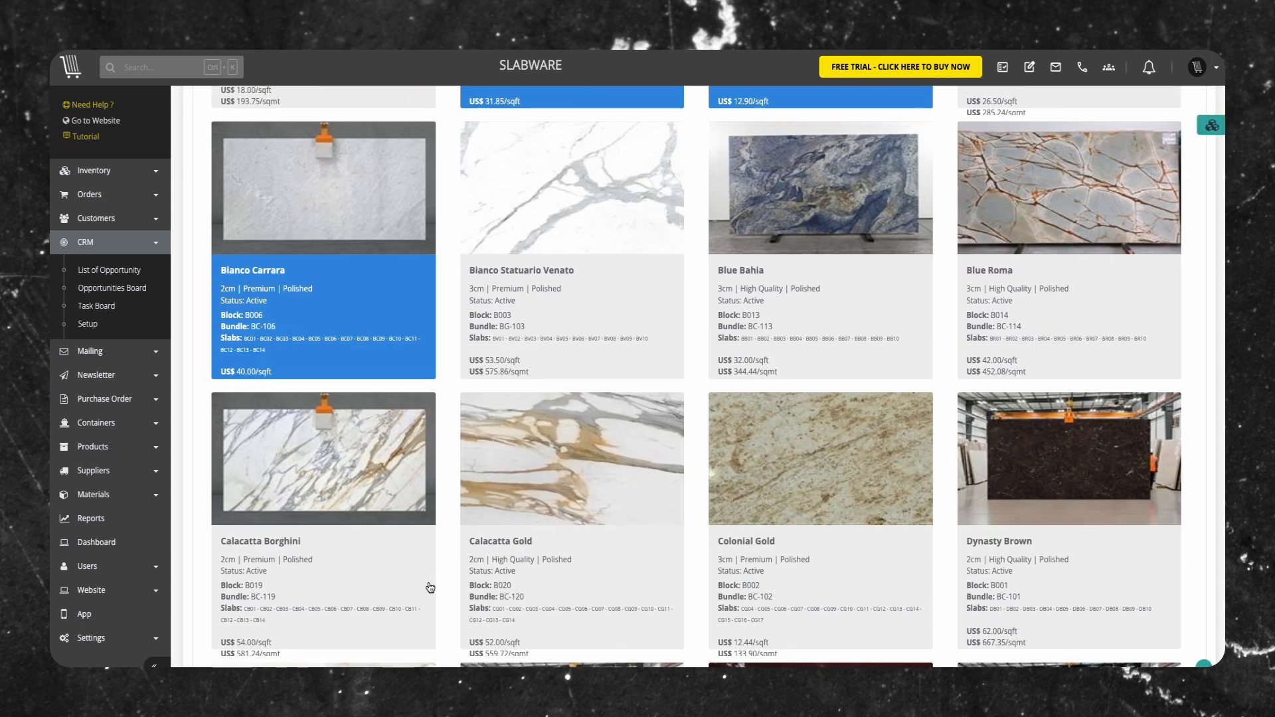
left_click(373, 562)
scroll(699, 572, "down", 2)
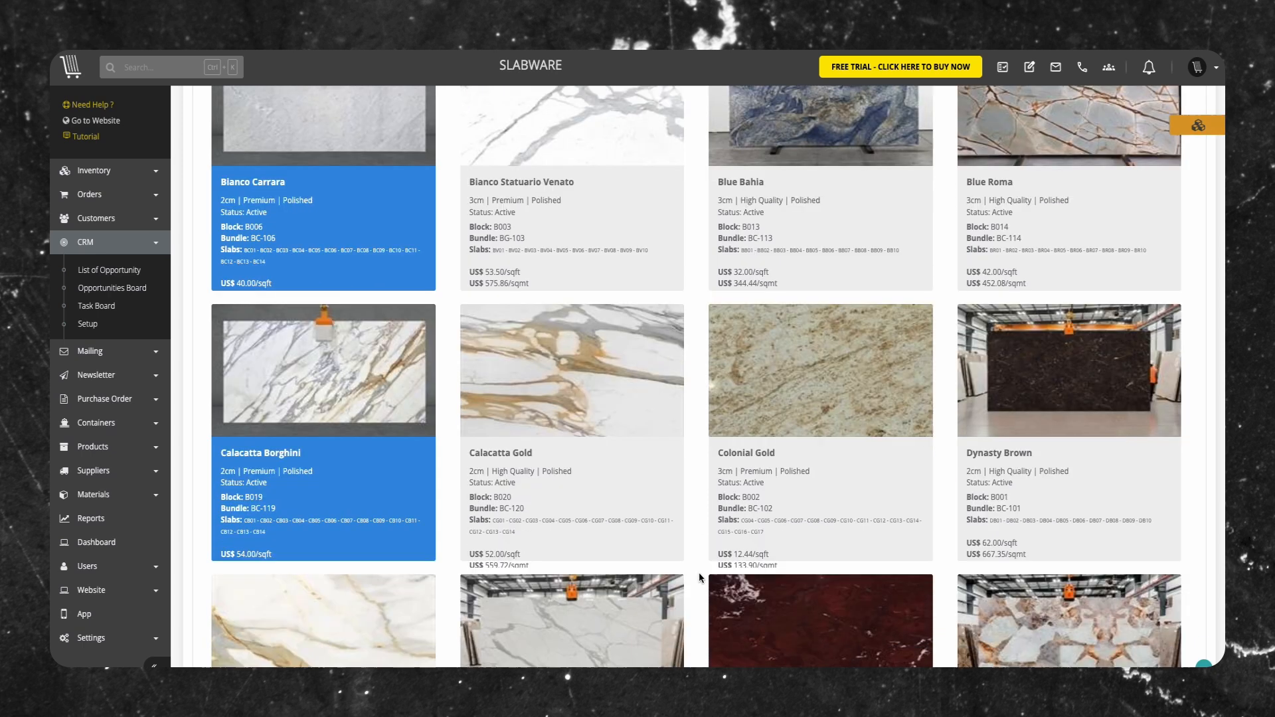
left_click(780, 498)
scroll(779, 498, "down", 2)
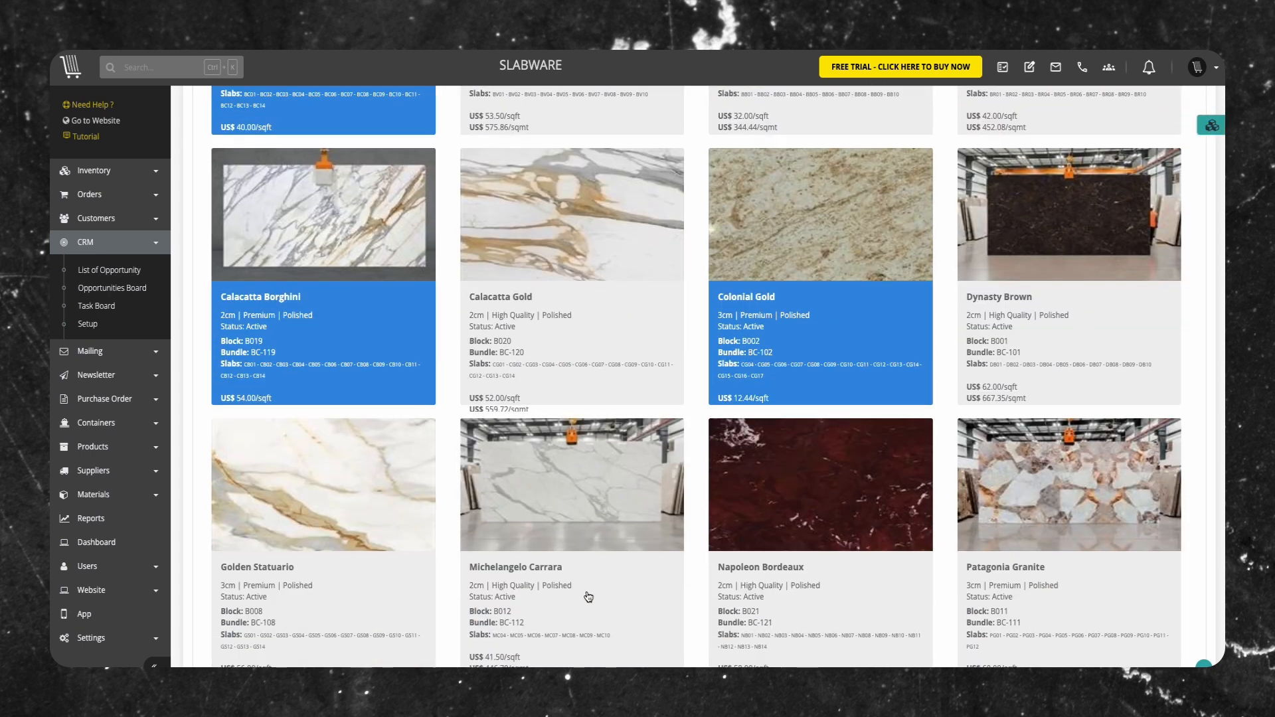
Add one more bundle from below the Patagonia Granite row to the selection and continue to the contacts
scroll(609, 603, "down", 2)
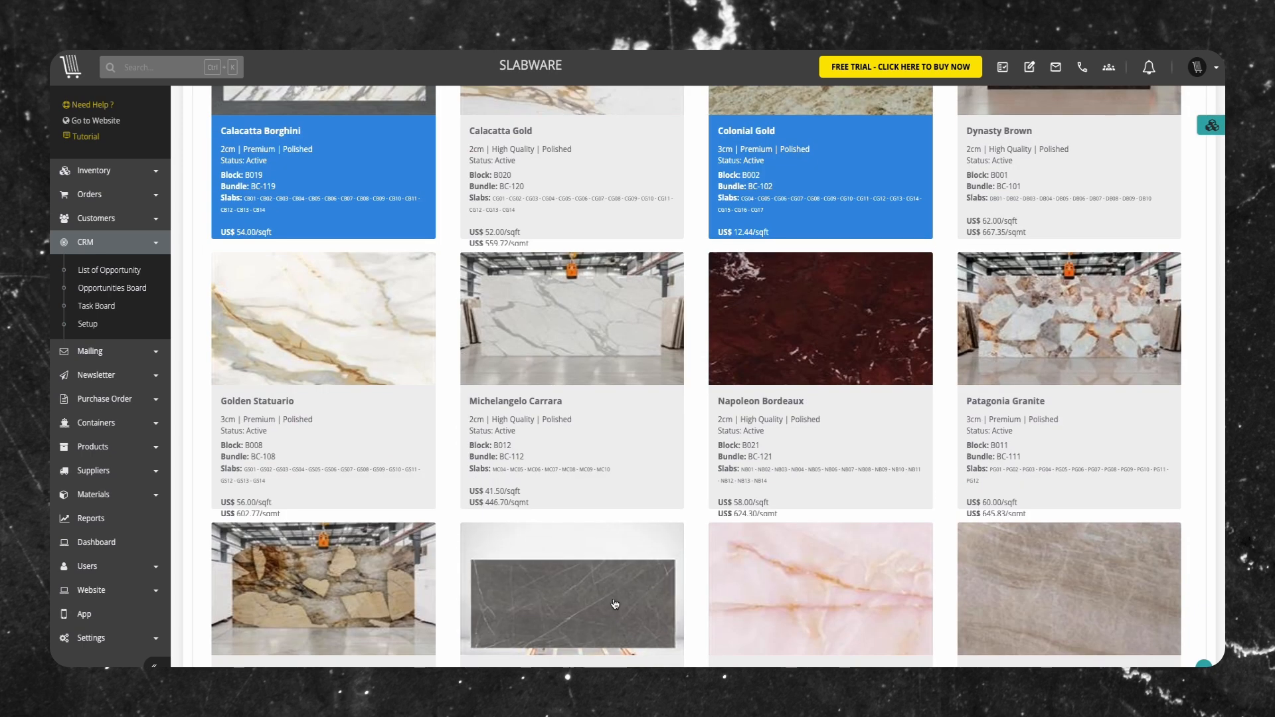
scroll(614, 603, "down", 4)
left_click(991, 479)
scroll(863, 524, "up", 5)
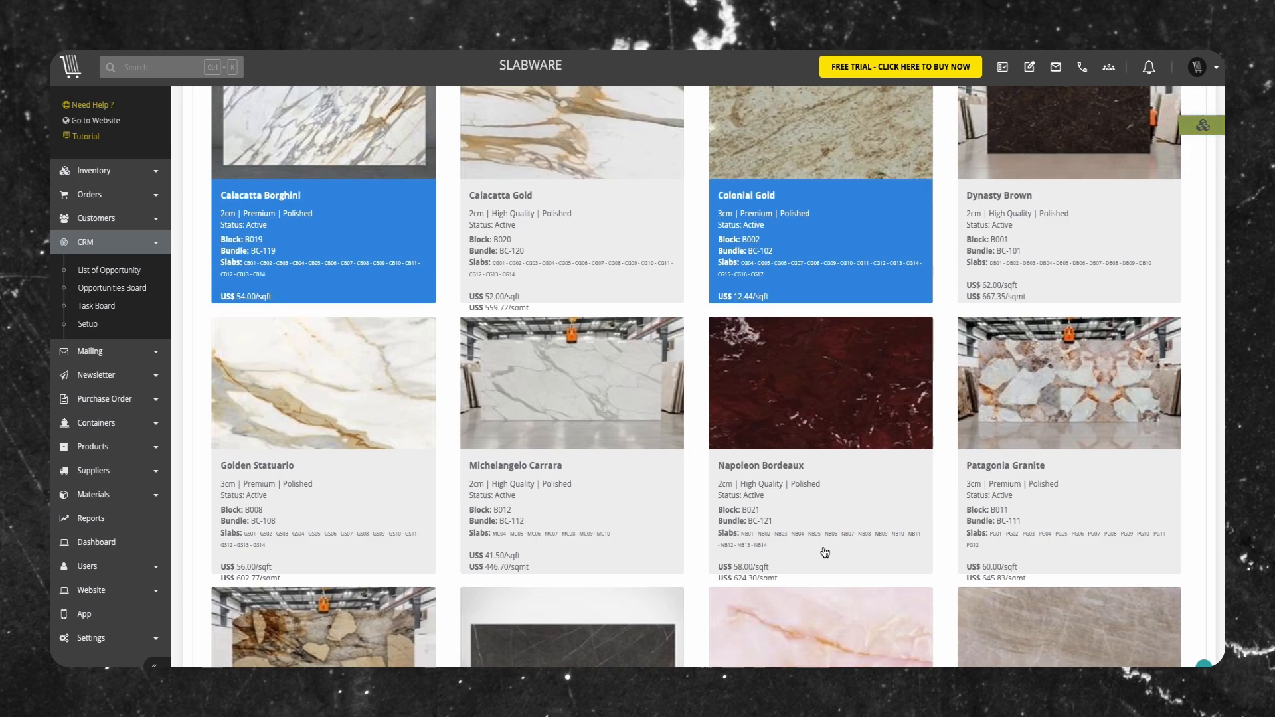
scroll(824, 553, "up", 10)
left_click(1184, 201)
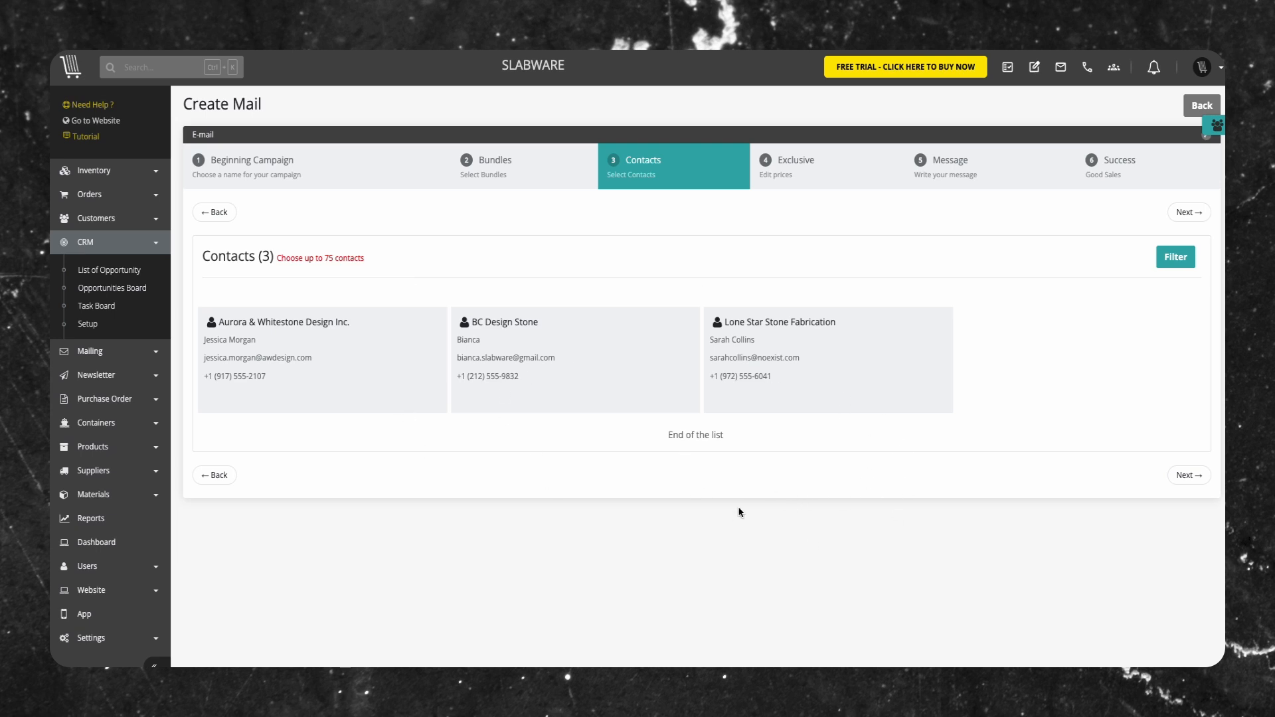
Select the Aurora & Whitestone Design Inc., BC Design Stone and Lone Star Stone Fabrication contacts and continue to the message
left_click(127, 222)
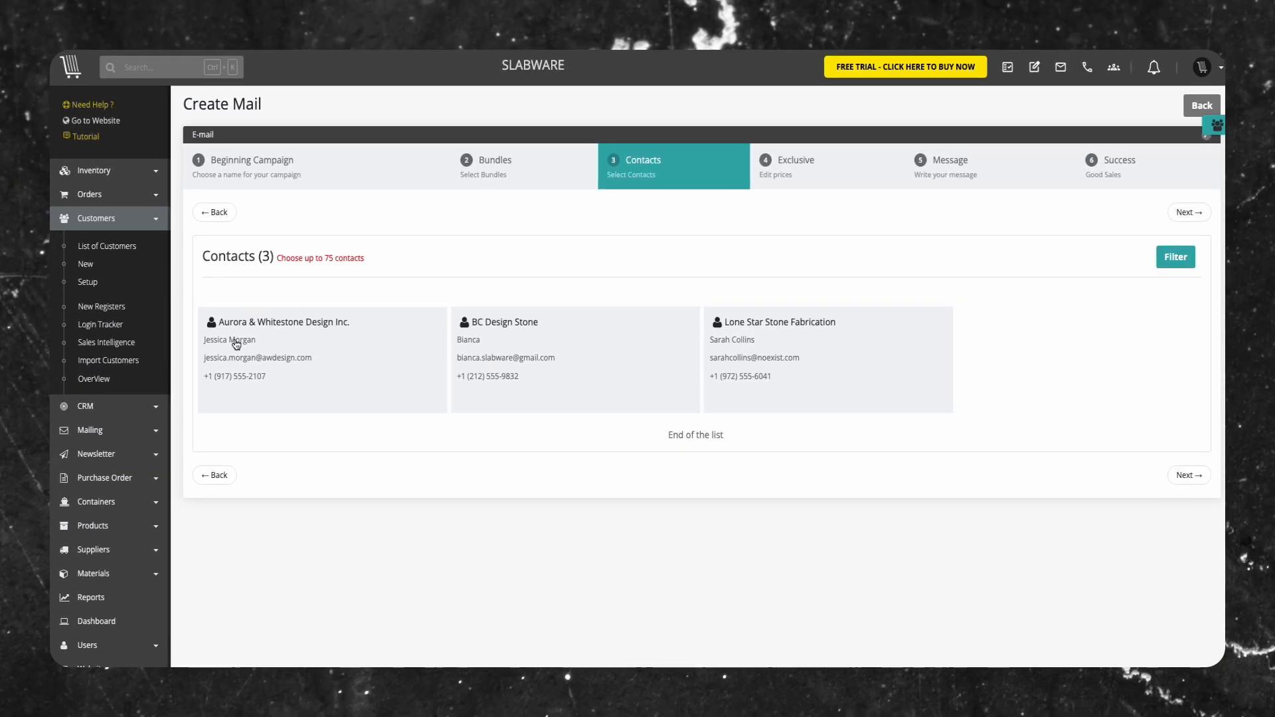
left_click(235, 343)
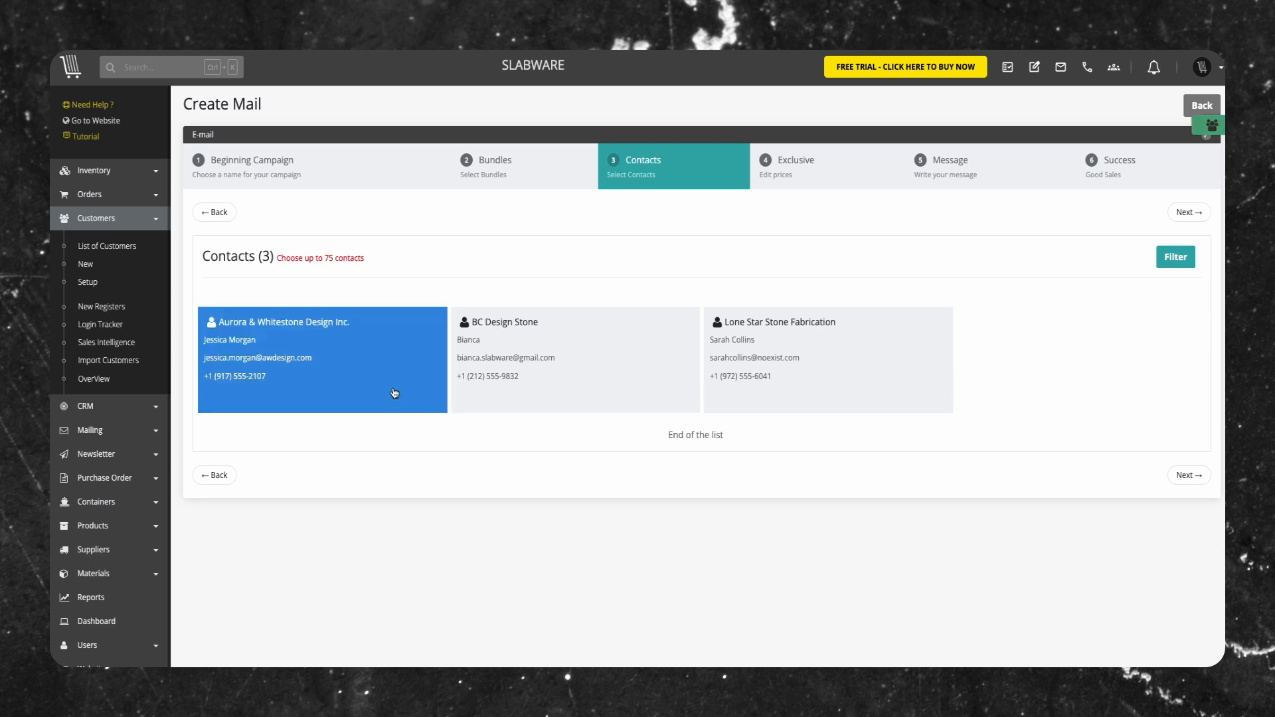
left_click(578, 379)
left_click(797, 381)
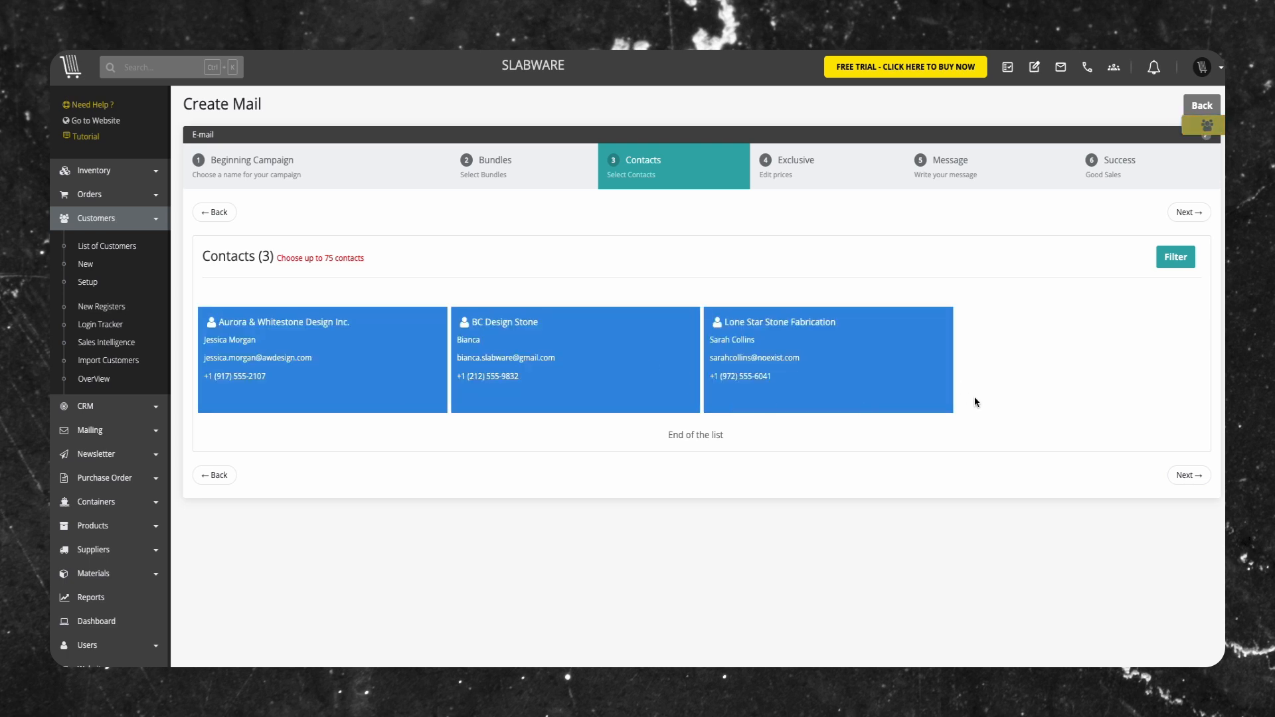
left_click(1186, 214)
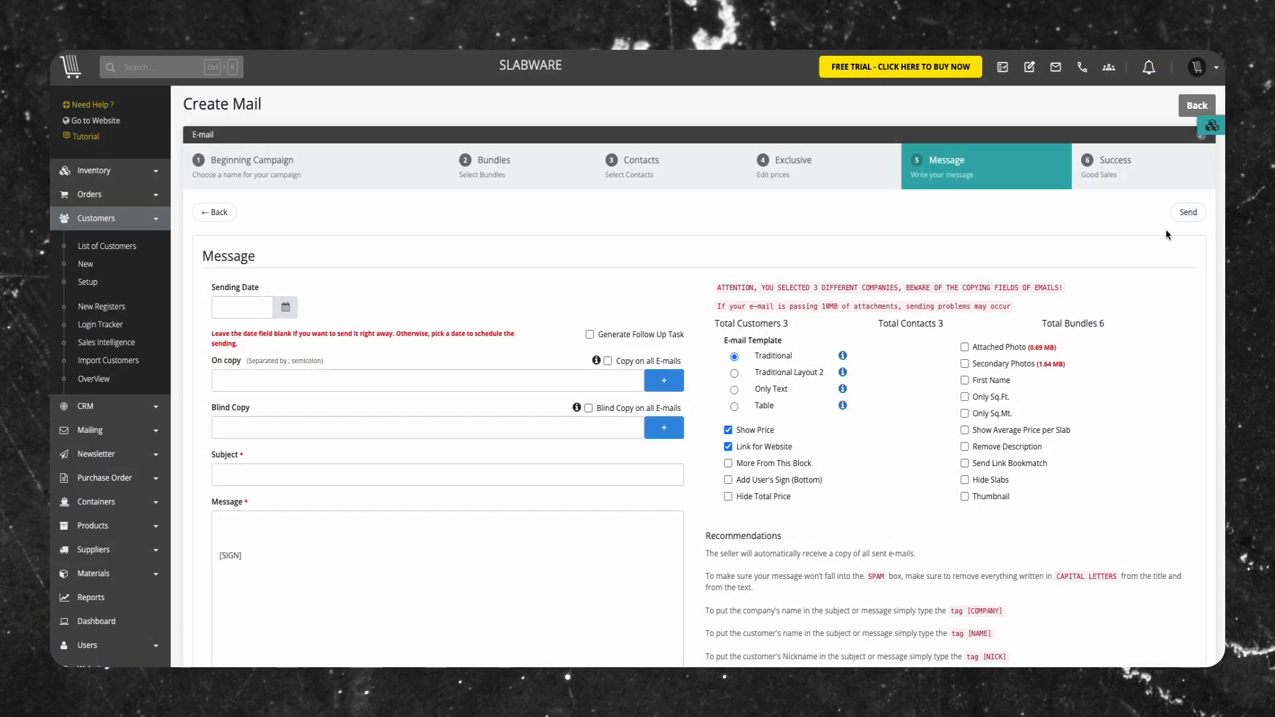
Look over the message form and view the sending date calendar without picking a date
scroll(543, 388, "down", 1)
scroll(542, 386, "down", 2)
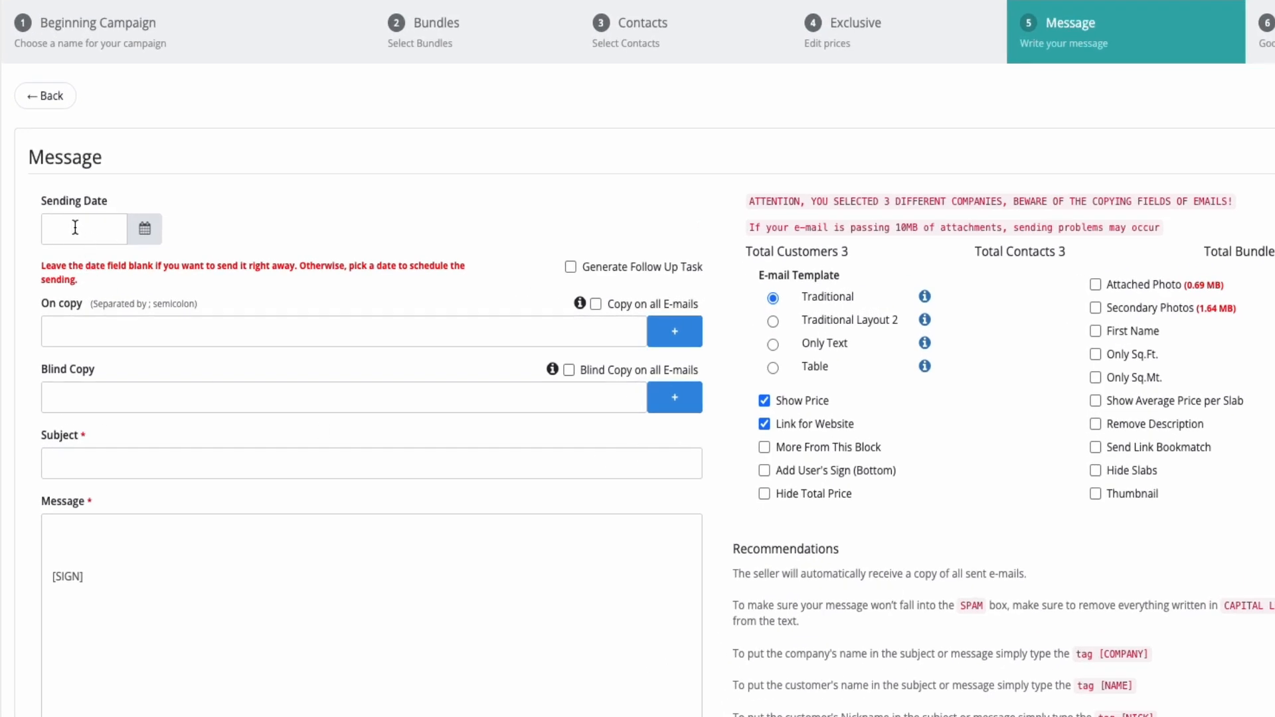
left_click(90, 227)
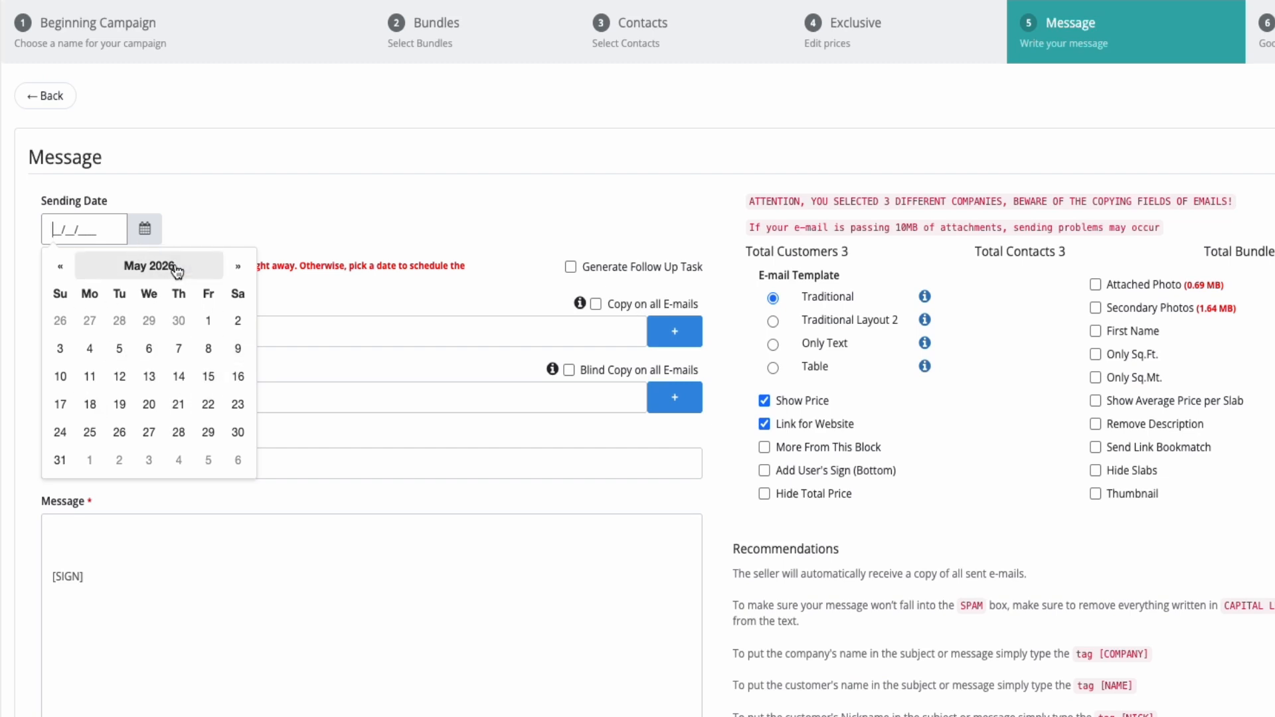
left_click(250, 221)
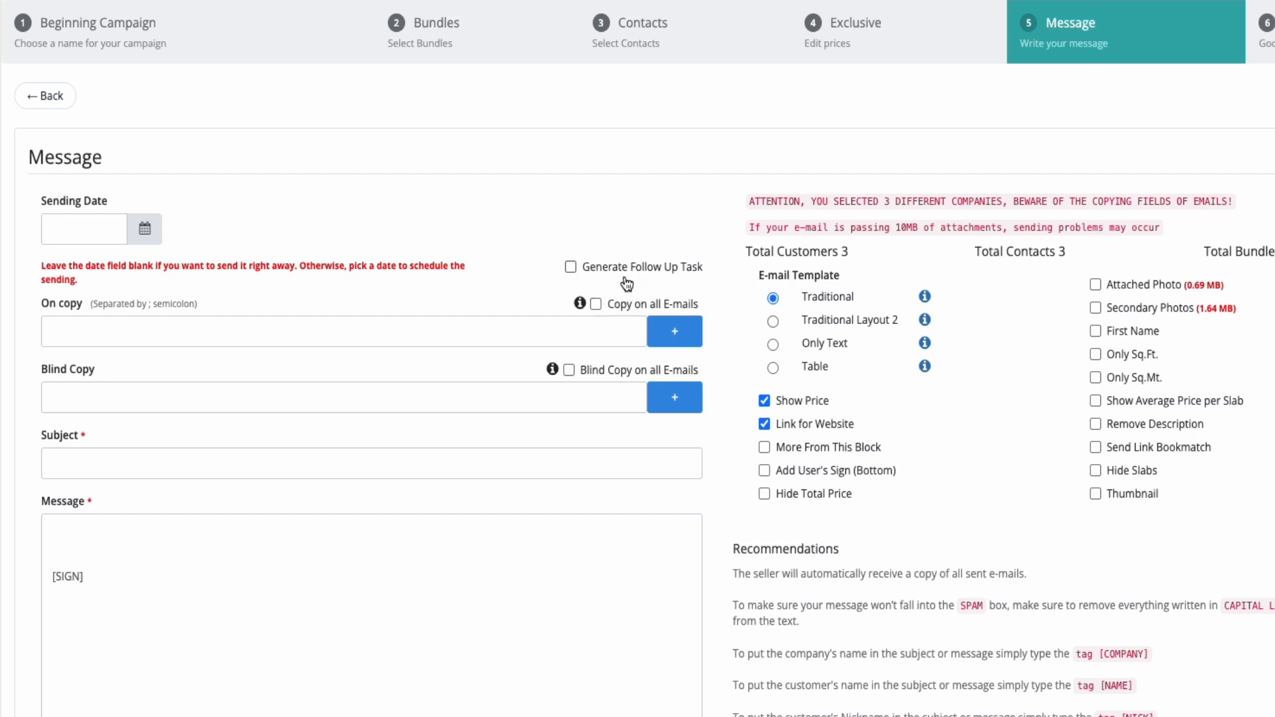
Enter the marketing e-mail address as the copy recipient and try the blind copy on all e-mails option, turning it off again
left_click(53, 333)
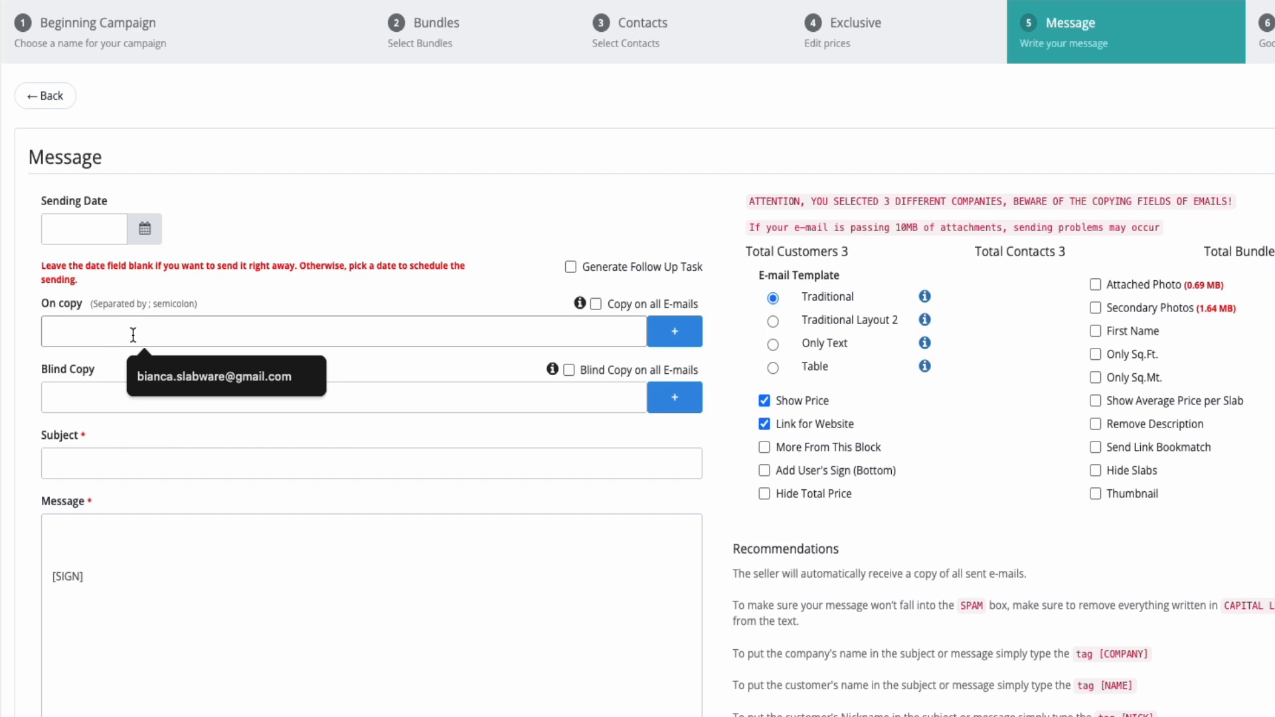
key("ctrl+v")
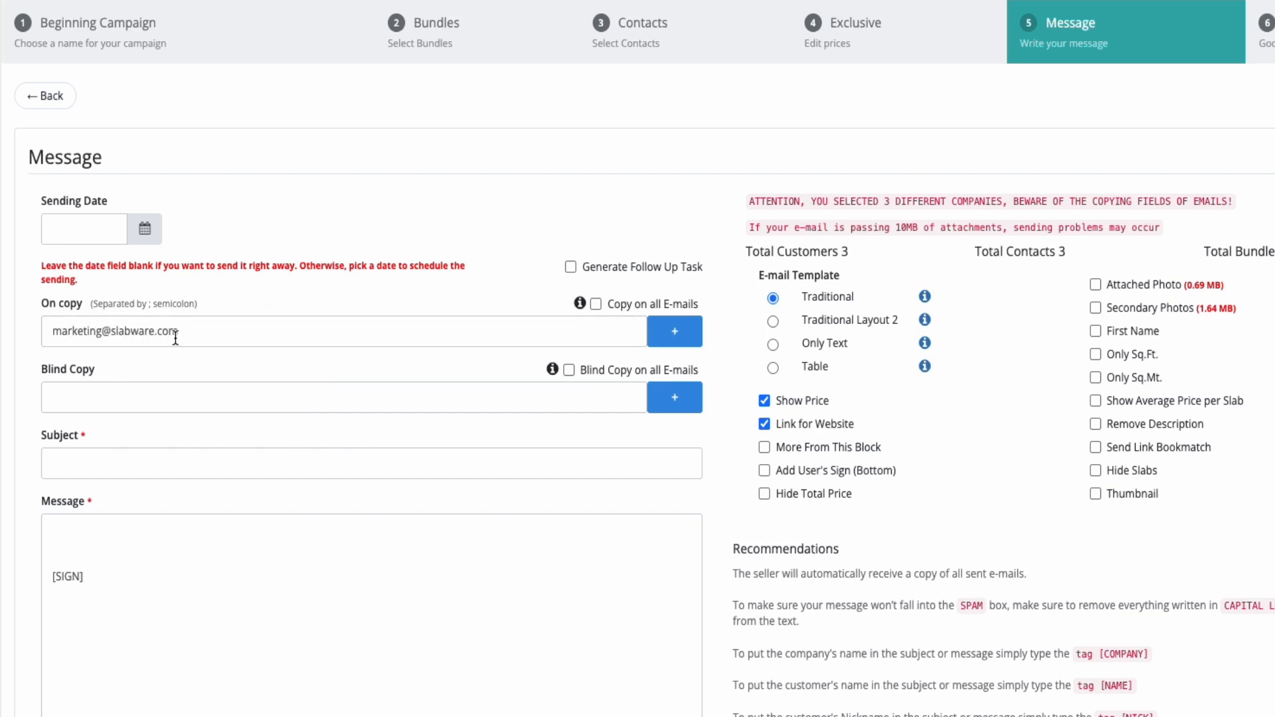
left_click(597, 304)
left_click(108, 397)
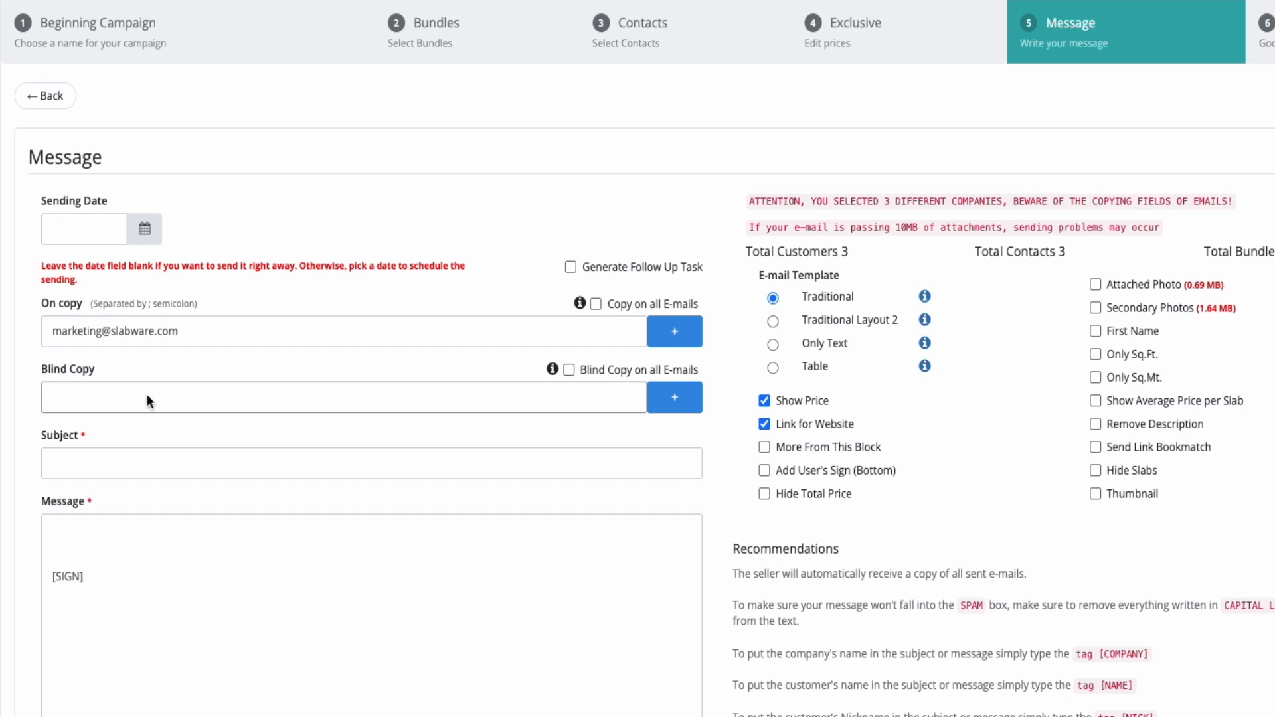
left_click(570, 370)
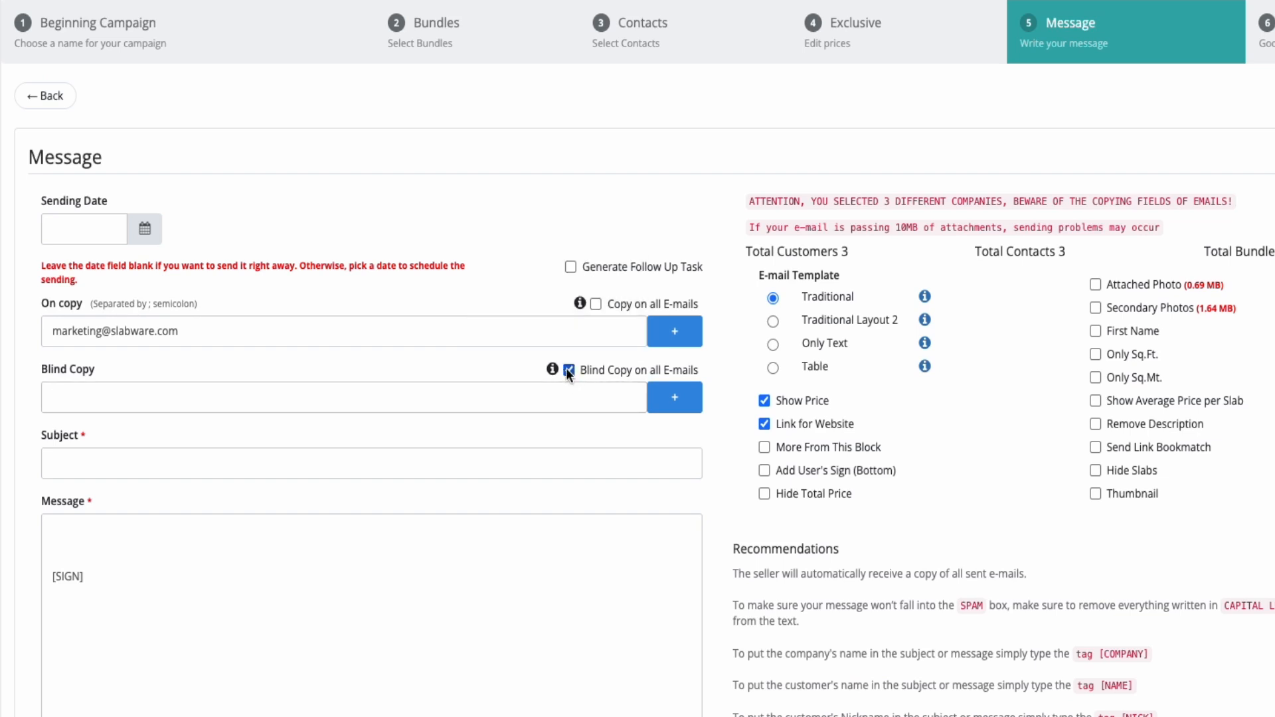
left_click(569, 370)
Set the subject to Exclusive Stone Offers Available This Week and replace the message with the promotional text about premium stone bundles with exclusive pricing
left_click(141, 471)
type("Exclusive Stone Offers Available This Week")
left_click(192, 487)
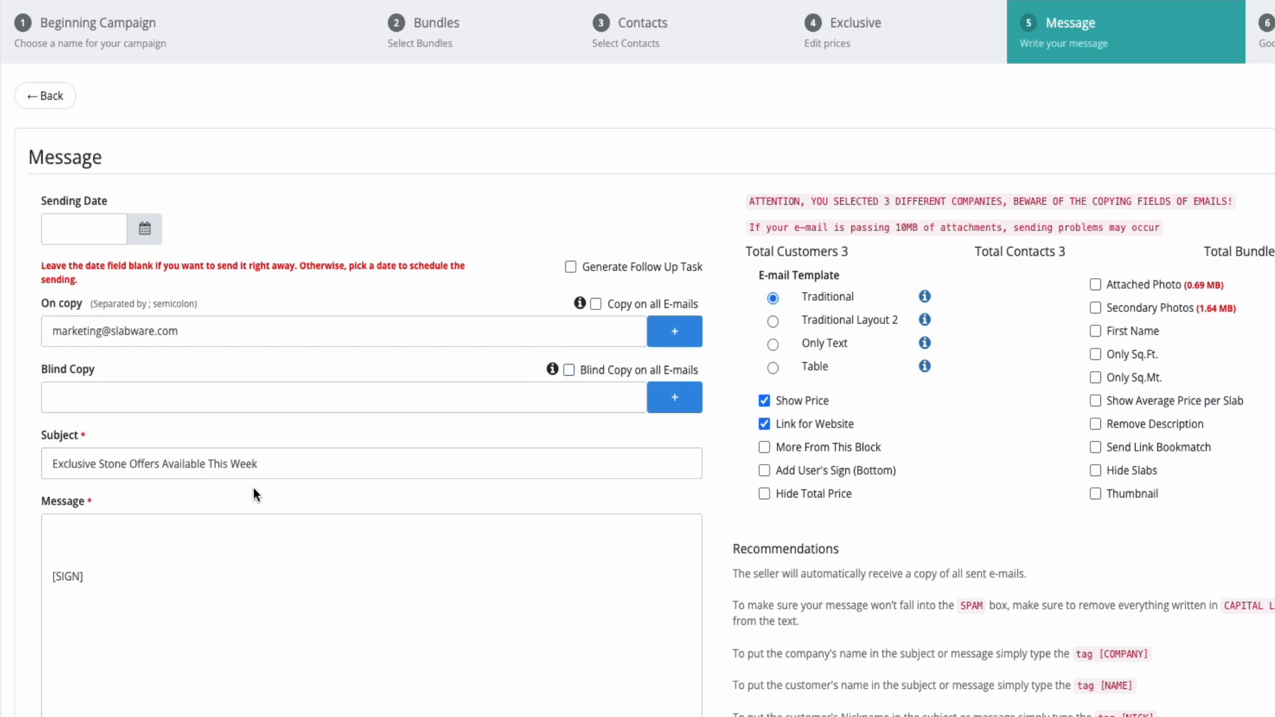
scroll(253, 487, "down", 1)
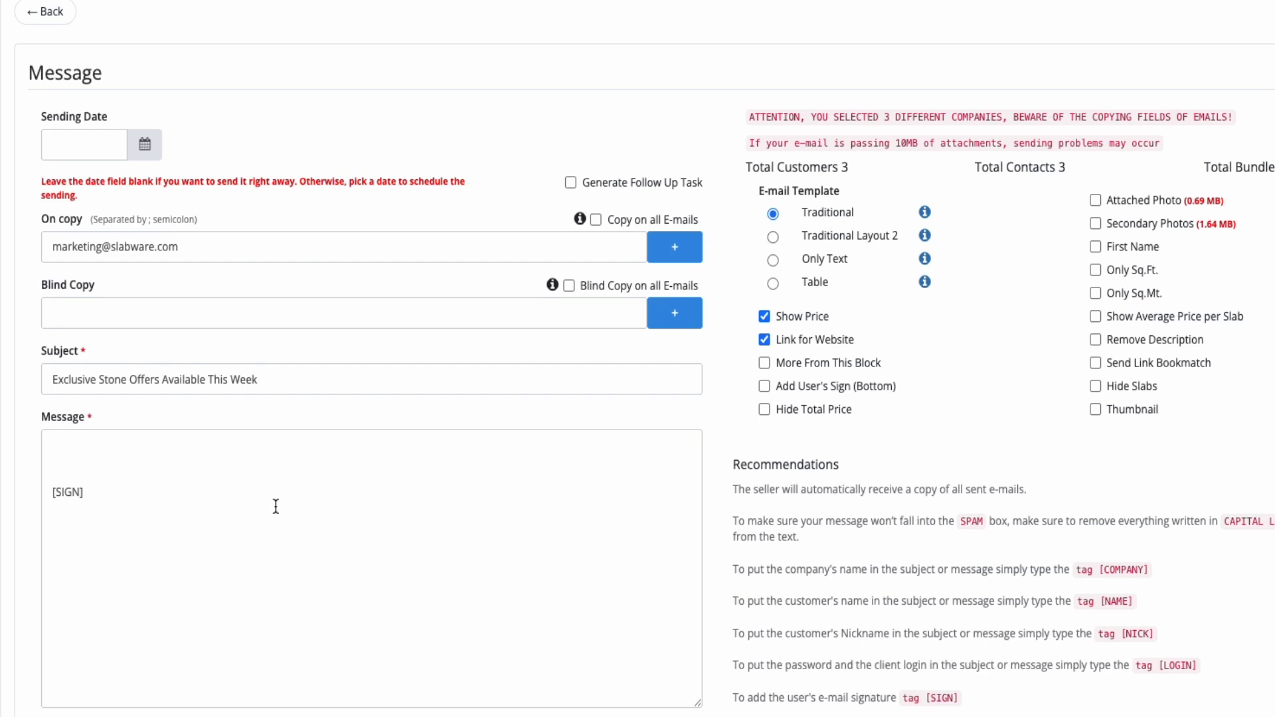
key("ctrl+a")
type("Hi,  We’ve selected a group of premium stone bundles with exclusive promotional pricing.  Whether you’re preparing for new jobs, quoting active projects, or looking to refresh your material selection, these offers are available while inventory lasts.  Contact us today to check available bundles, pricing, and photos.  Best, Premier Stoneworks Team.")
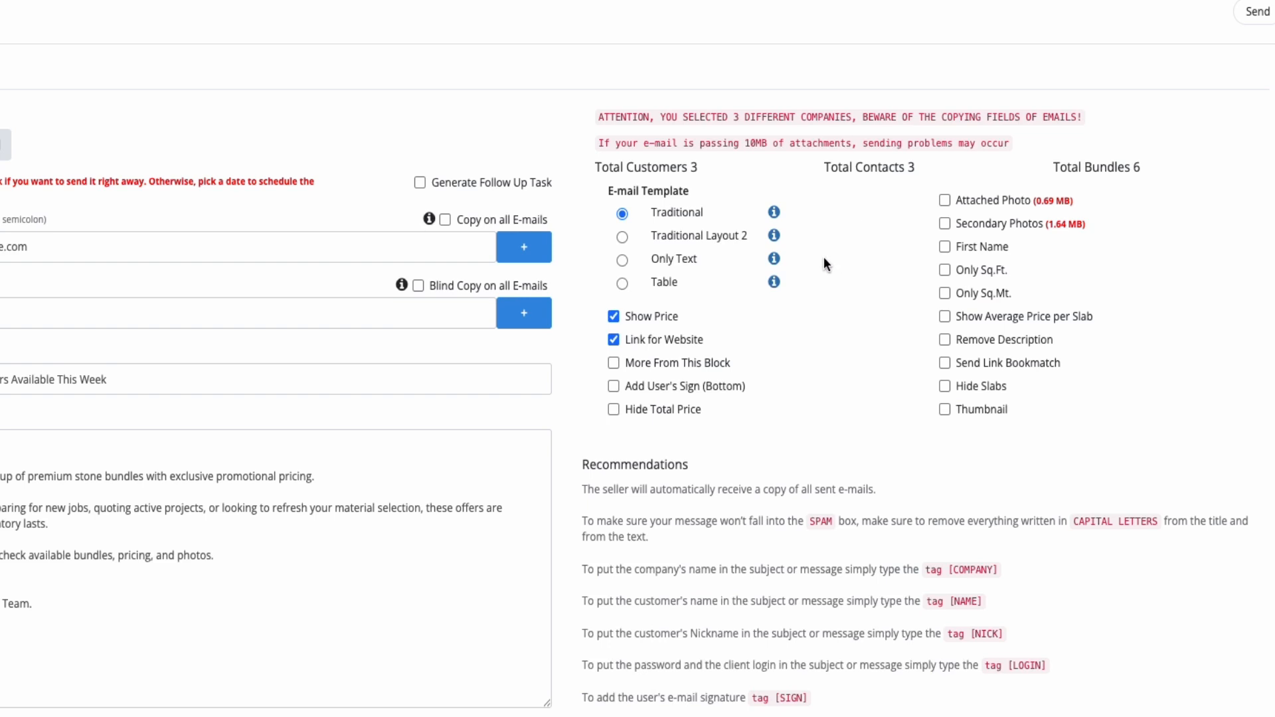
Preview the Traditional e-mail template from start to end and close the preview
left_click(774, 214)
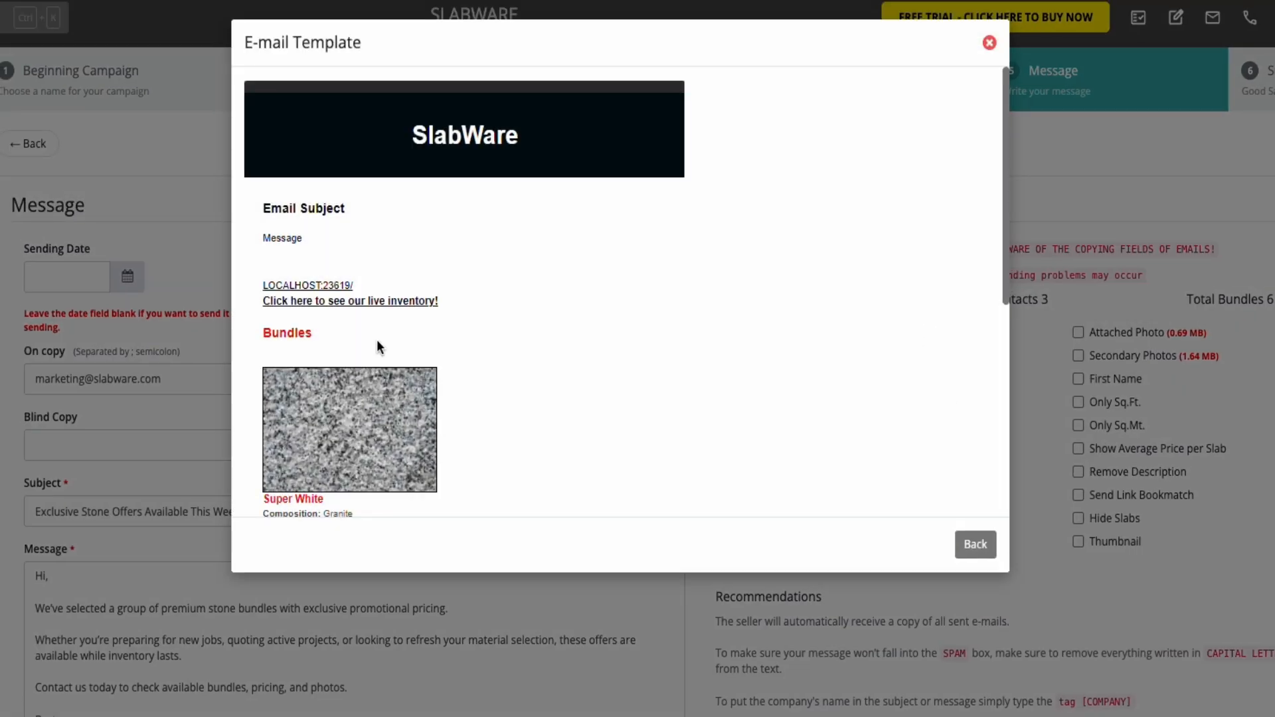
scroll(572, 399, "down", 8)
scroll(465, 288, "up", 8)
left_click(971, 544)
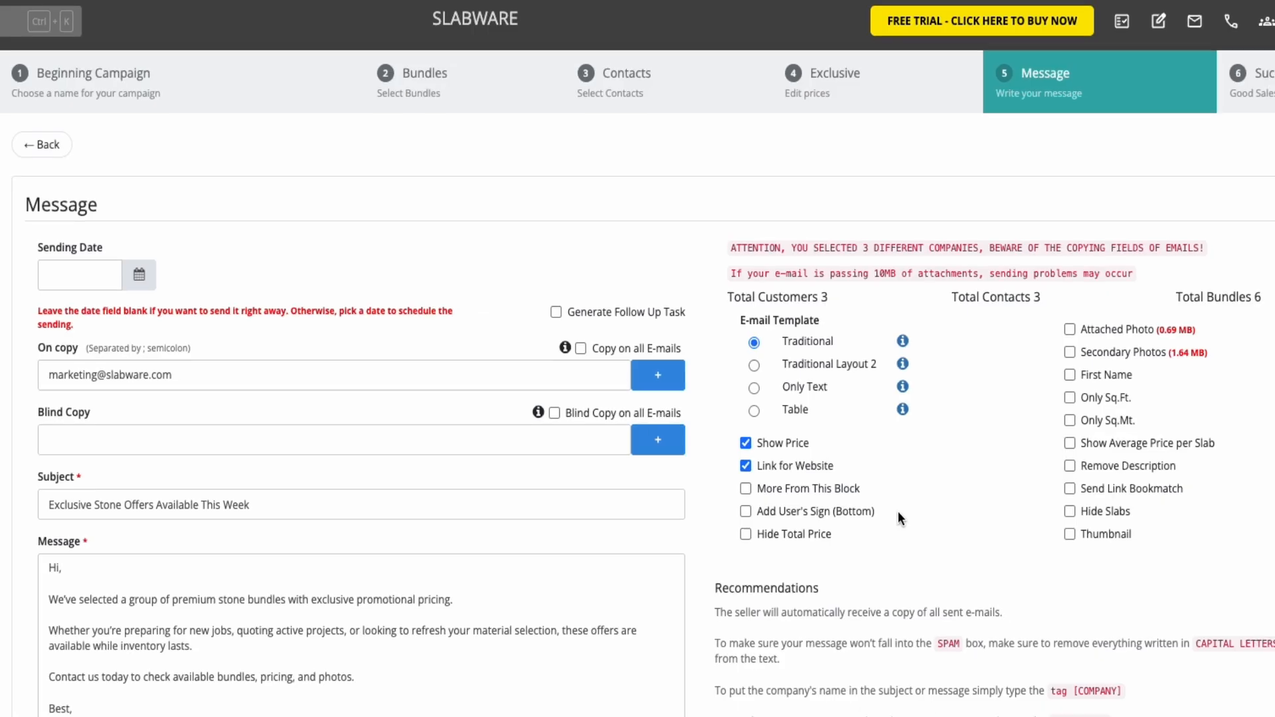
Open the E-mail Layout setup in the SlabWare settings
scroll(97, 651, "down", 4)
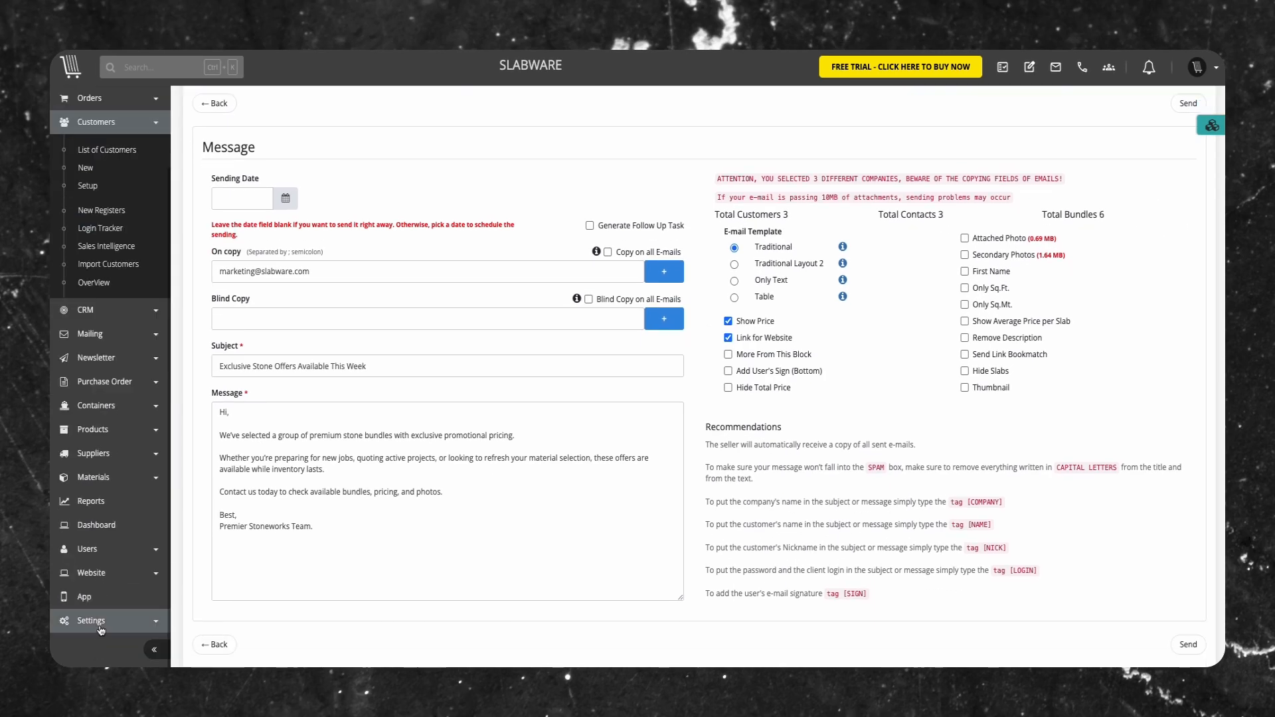
left_click(99, 625)
left_click(92, 569)
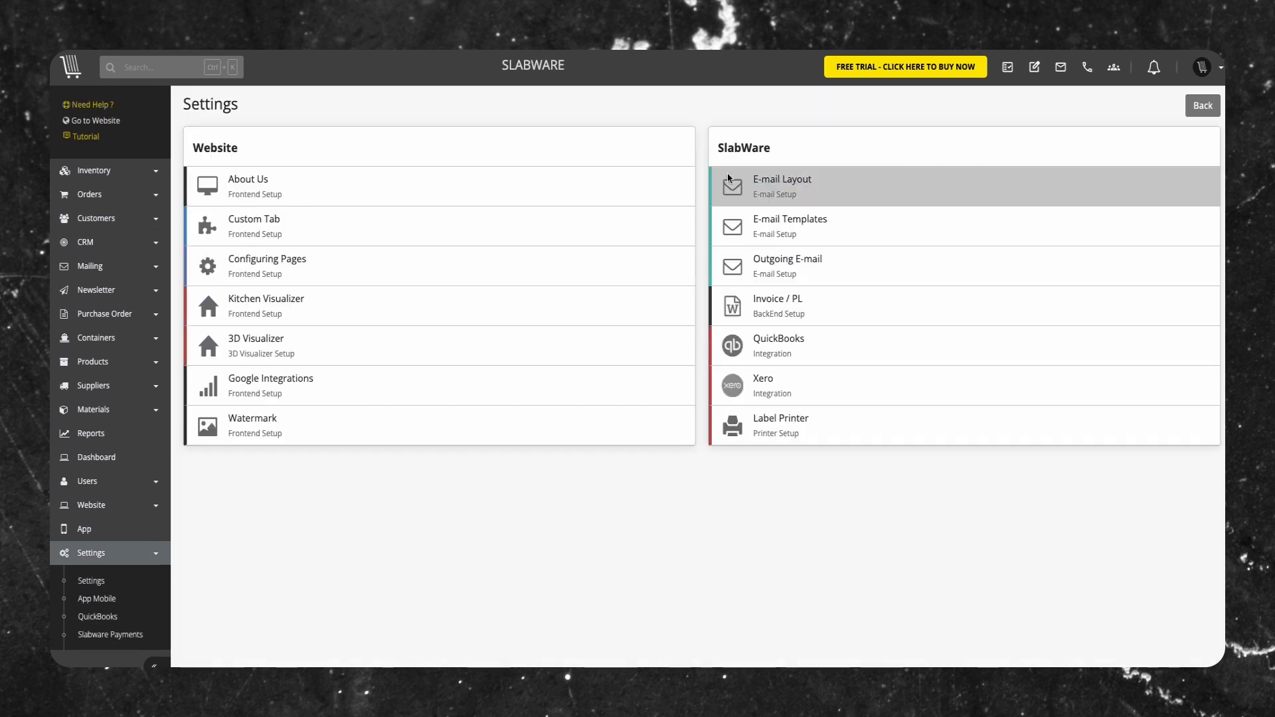
left_click(795, 184)
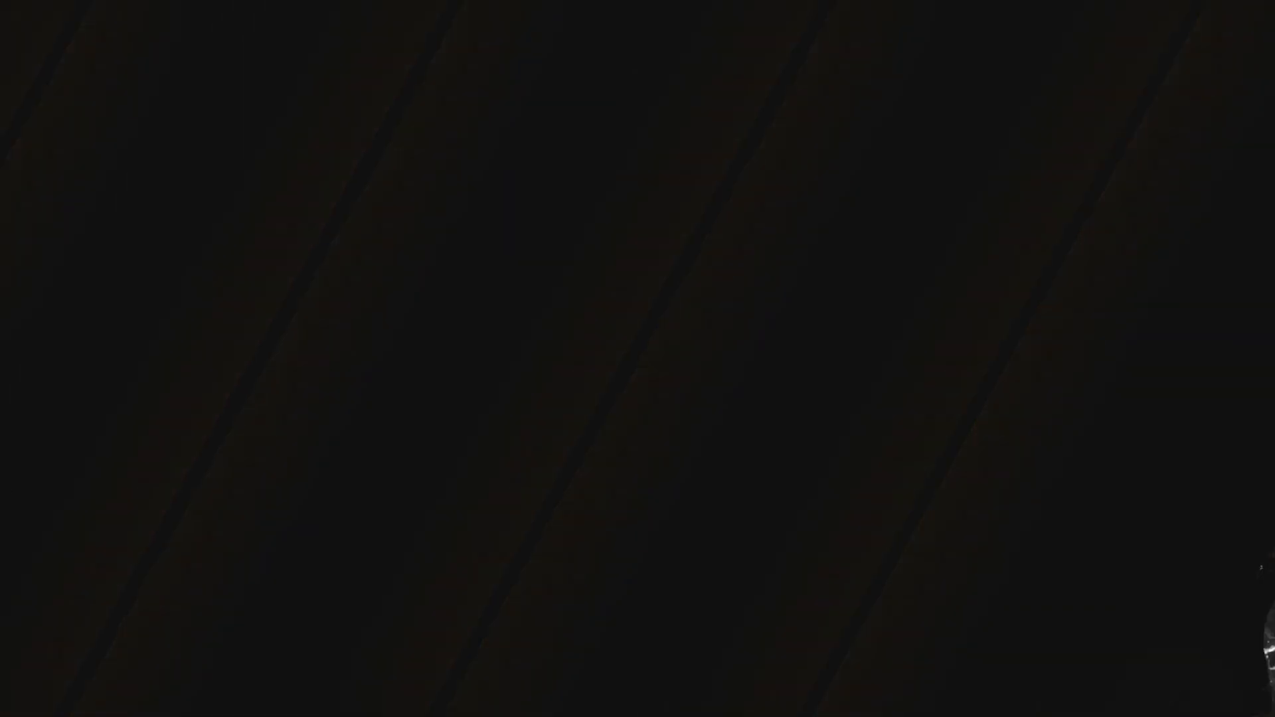
Return to the campaign message, preview the Traditional Layout 2 e-mail template, and close the preview
scroll(866, 308, "up", 2)
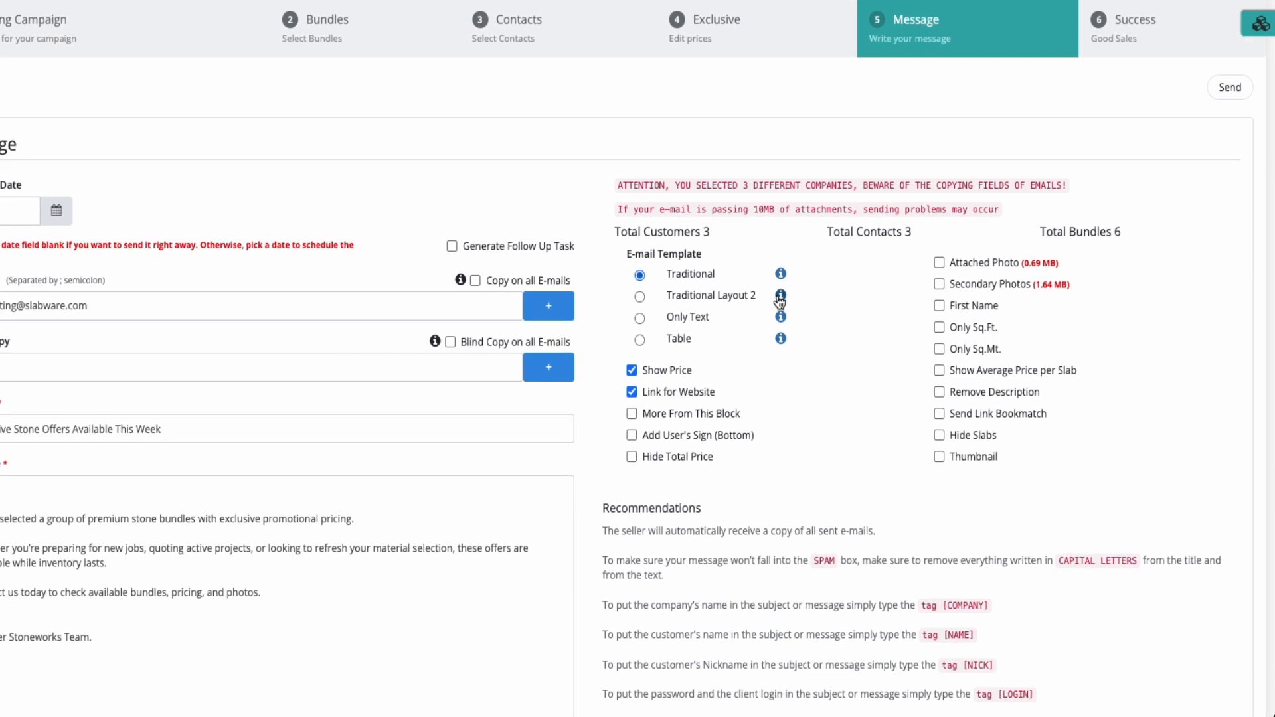
left_click(781, 297)
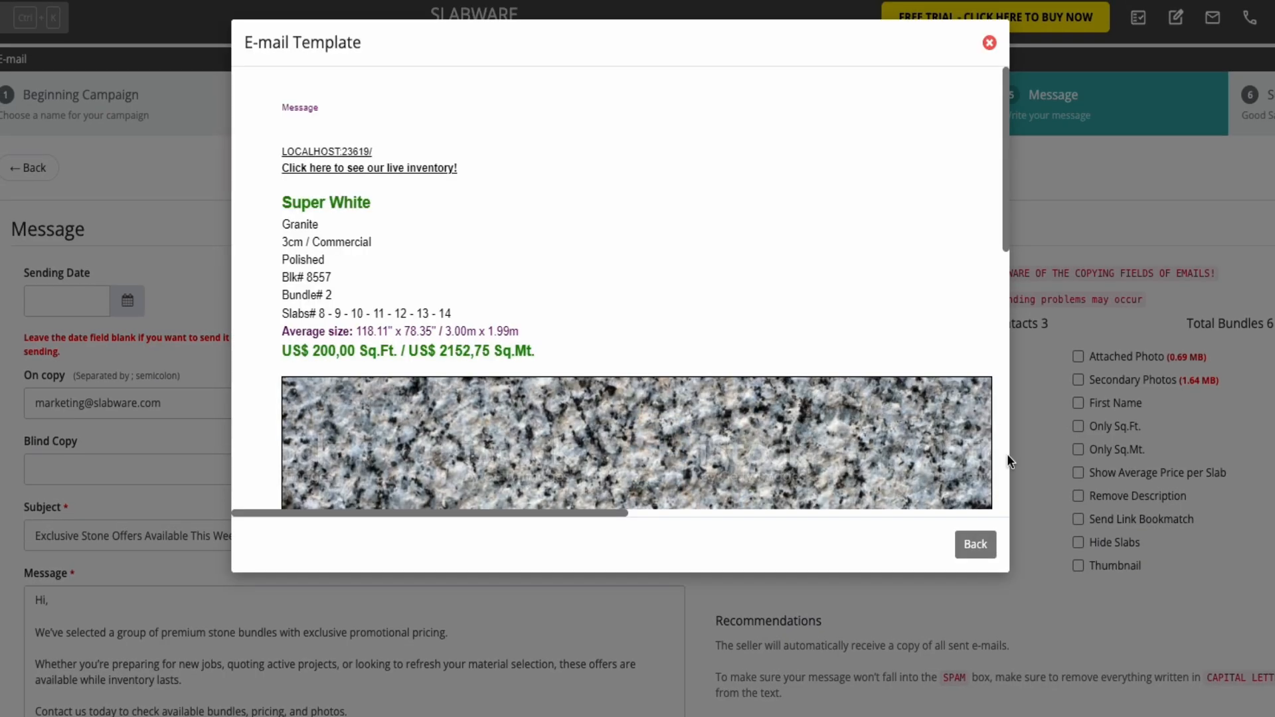
scroll(823, 376, "down", 6)
scroll(943, 505, "up", 5)
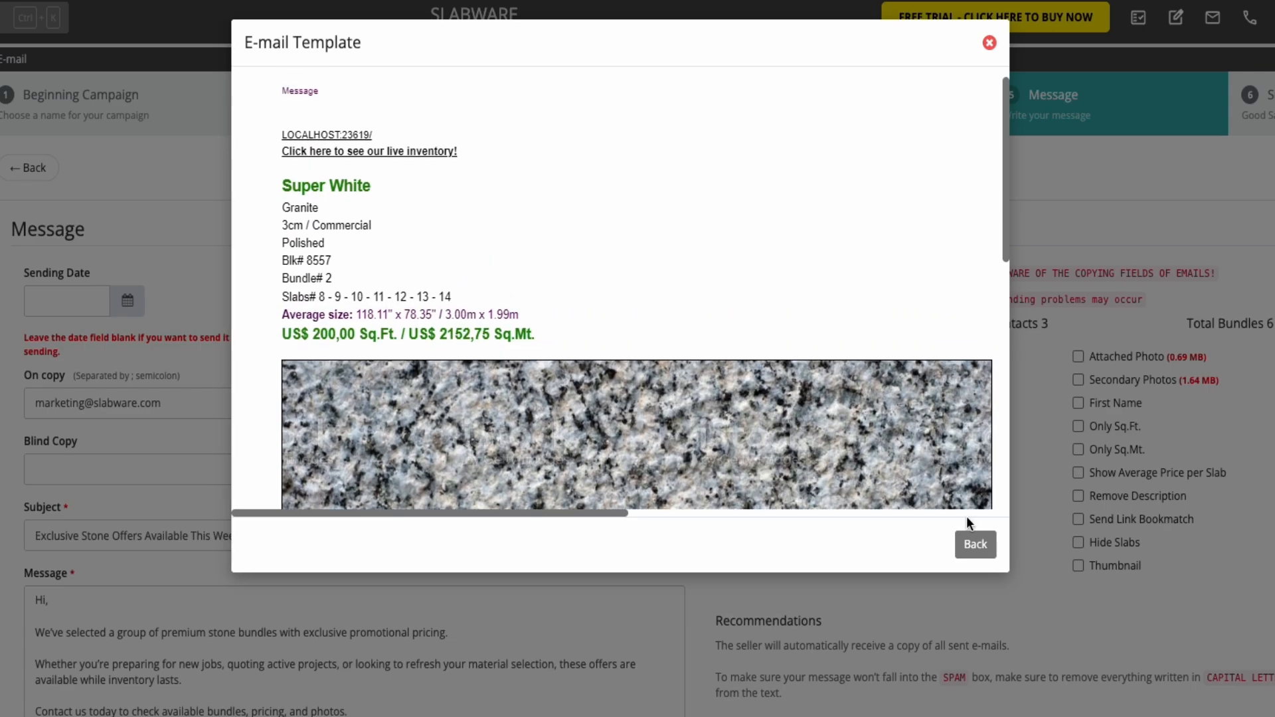
left_click(975, 545)
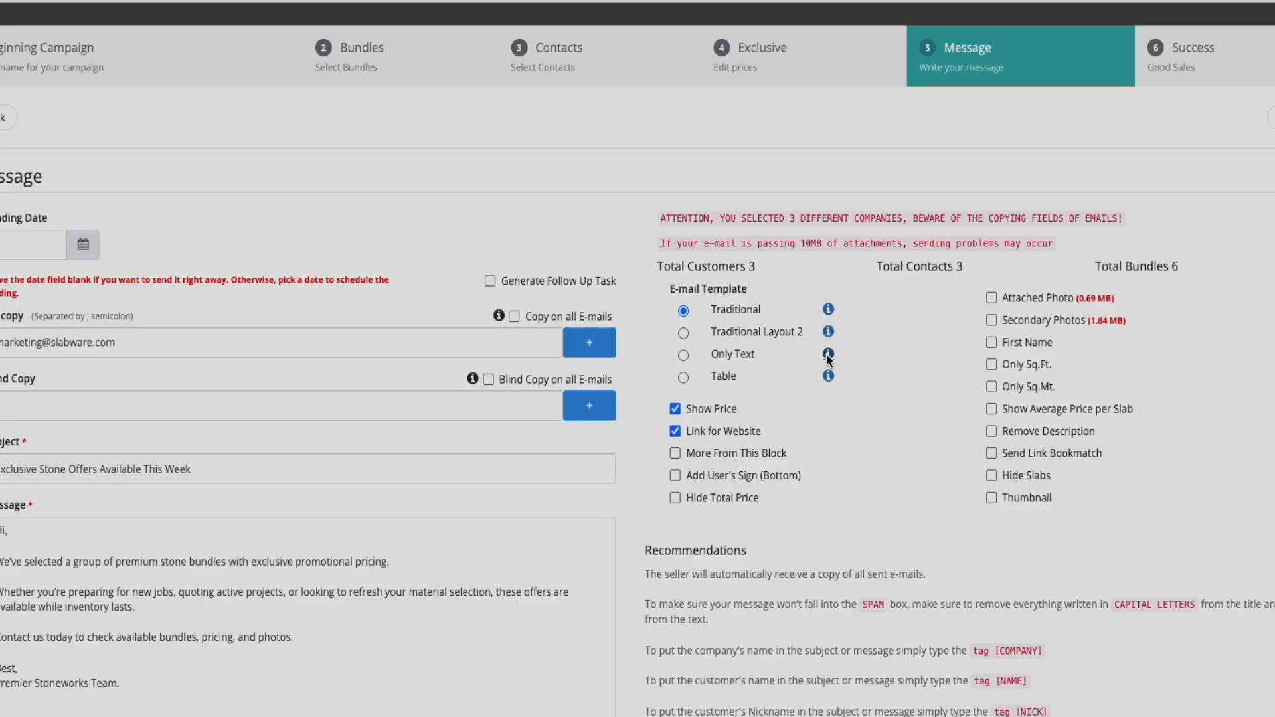
Preview the Only Text e-mail template, then the Table template including its price columns
left_click(780, 316)
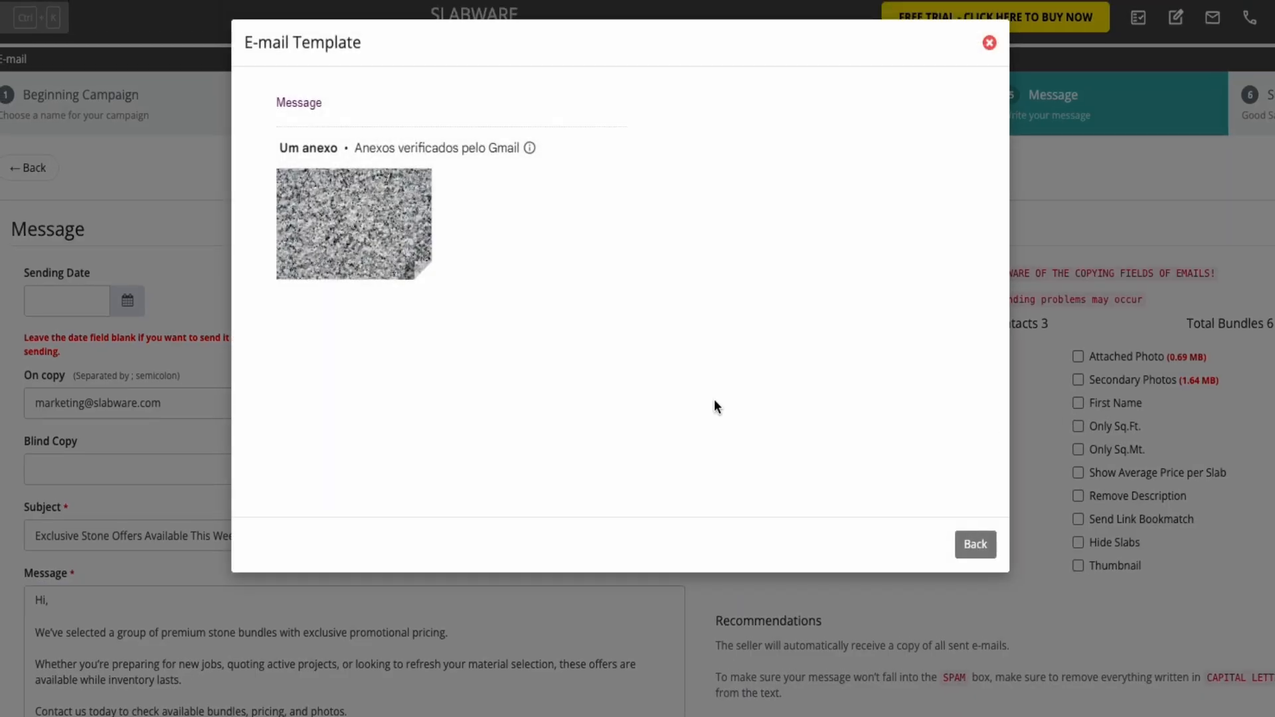
left_click(976, 544)
left_click(814, 364)
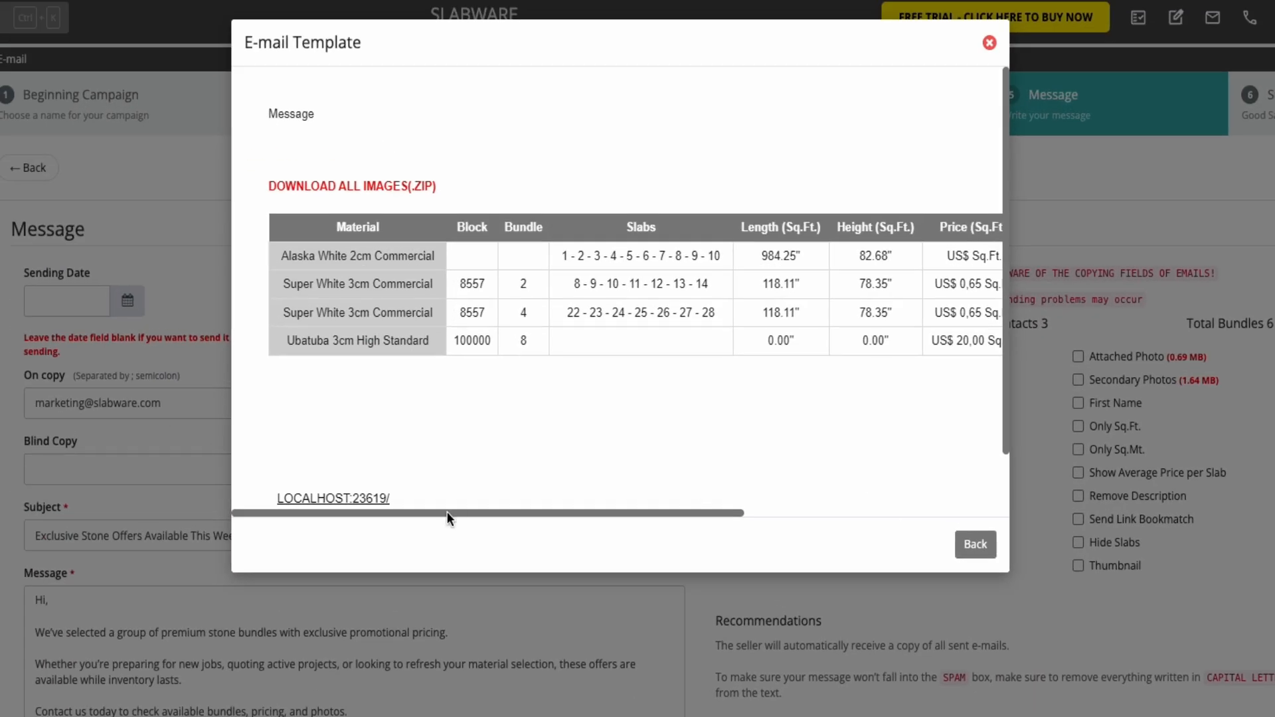
left_click_drag(448, 512, 480, 512)
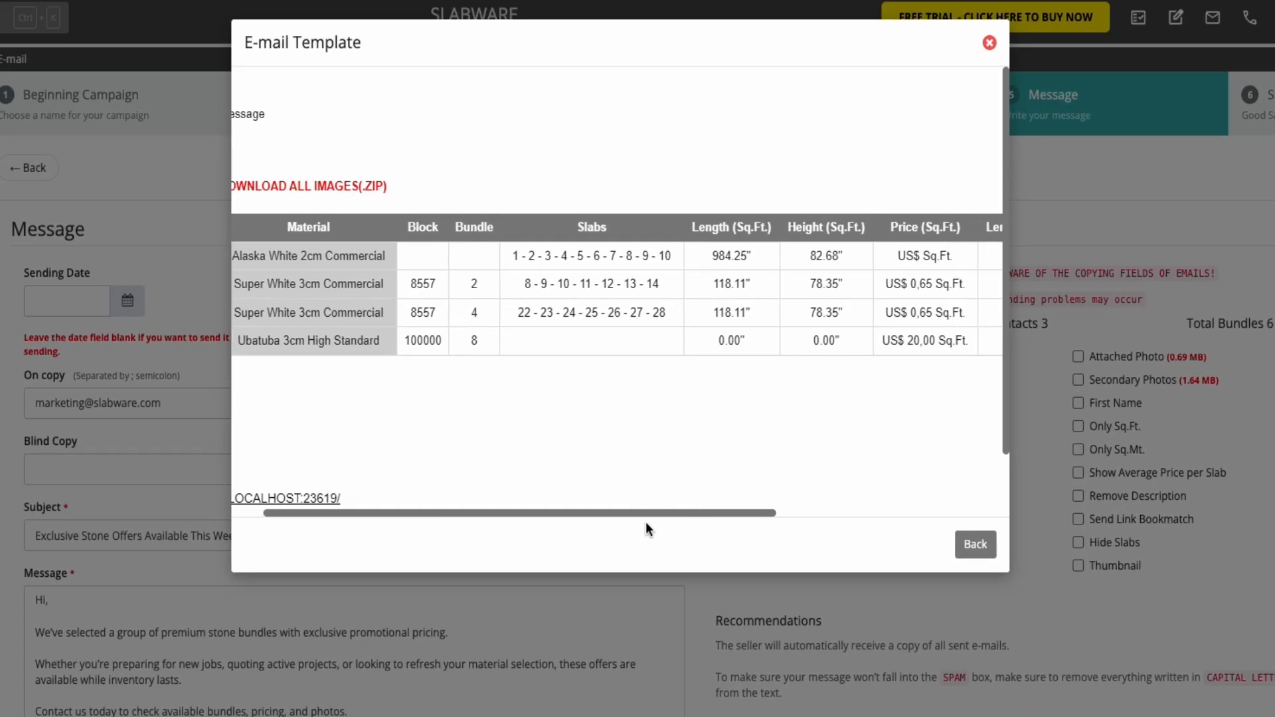
View the remaining columns of the Table e-mail template and close the preview
left_click_drag(597, 512, 947, 562)
left_click(977, 558)
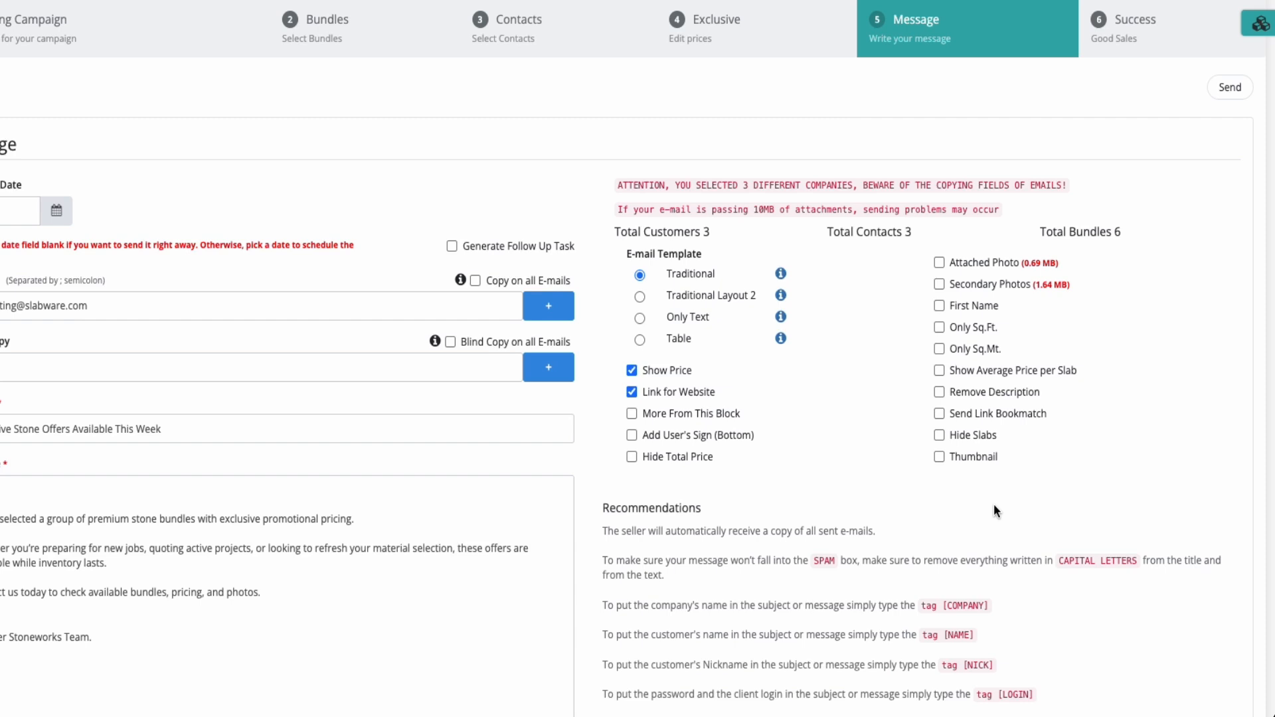
Send the Exclusive Stone Offers campaign with the Traditional template and go to the mailing list
scroll(993, 505, "down", 2)
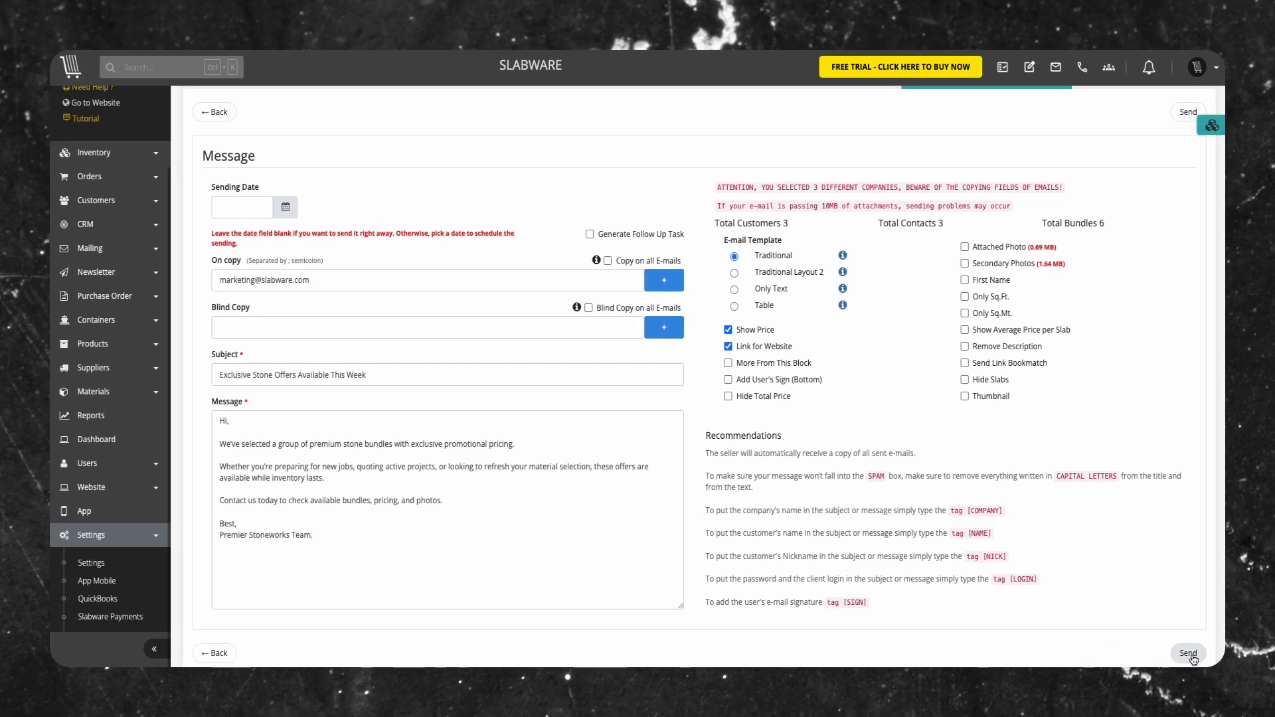
left_click(1189, 654)
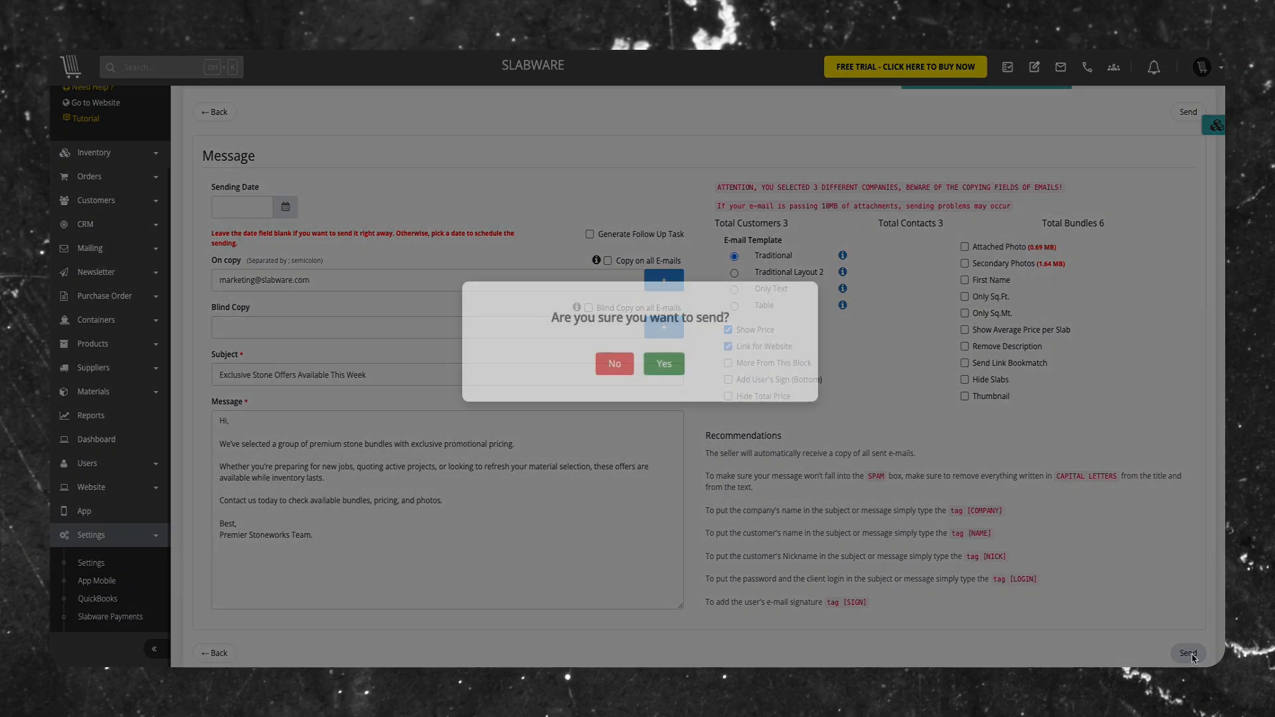
left_click(664, 365)
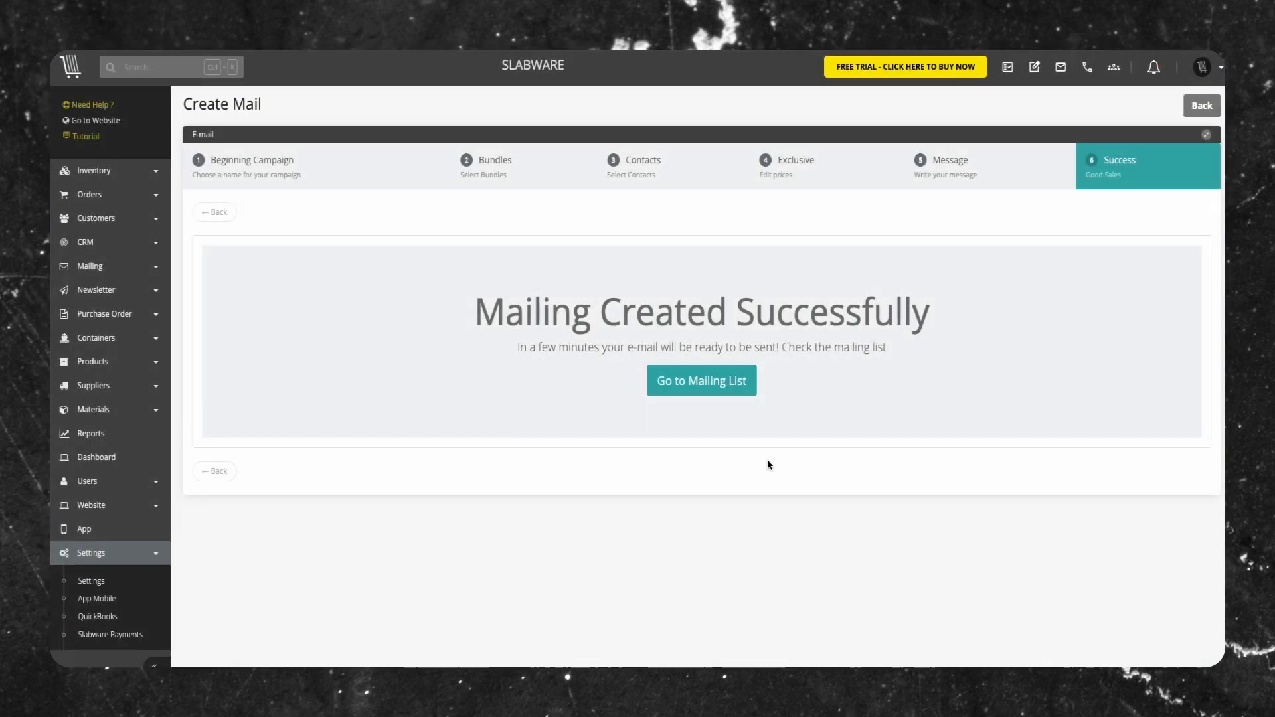
left_click(703, 383)
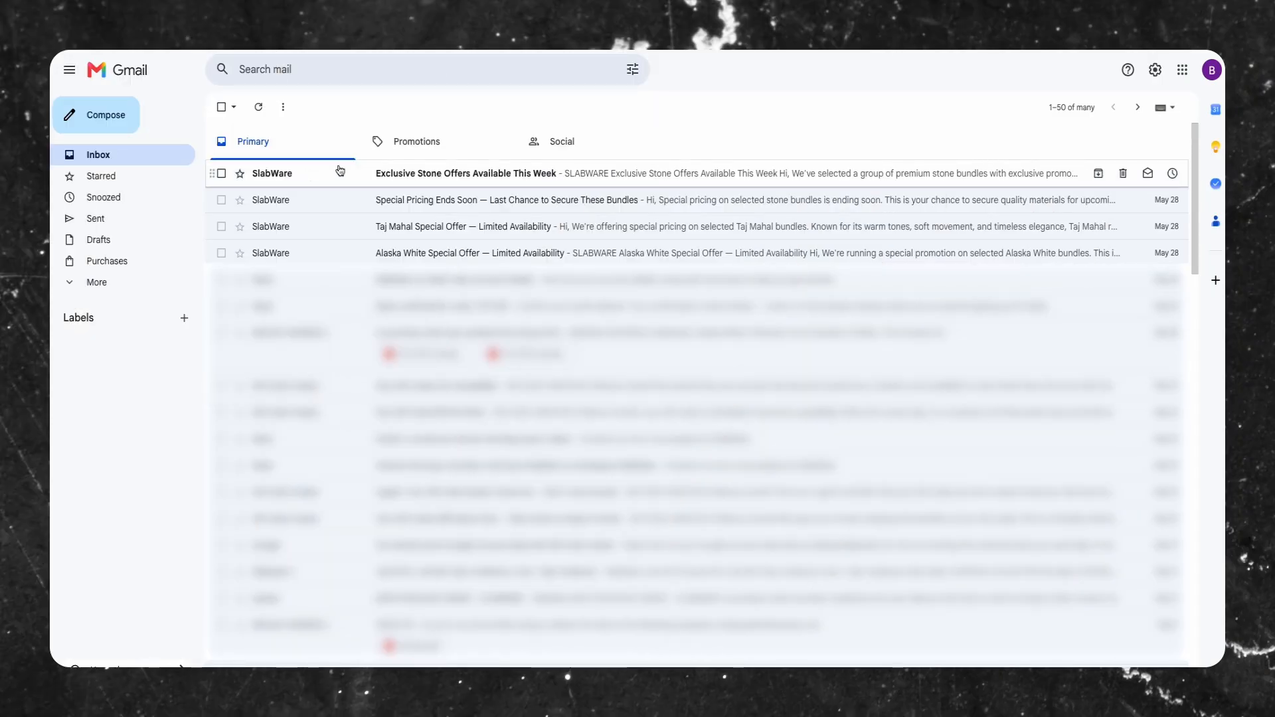
In Gmail, open the received "Exclusive Stone Offers Available This Week" e-mail, check its live inventory link, and return to the message
left_click(289, 178)
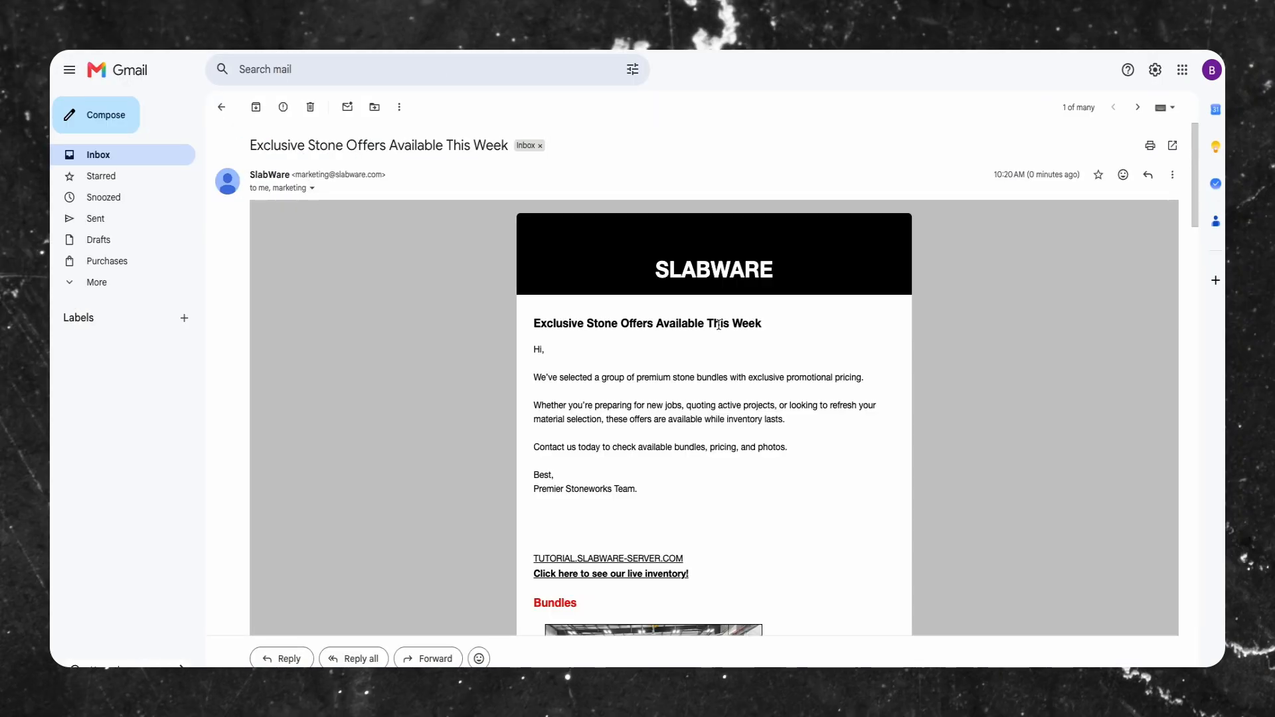
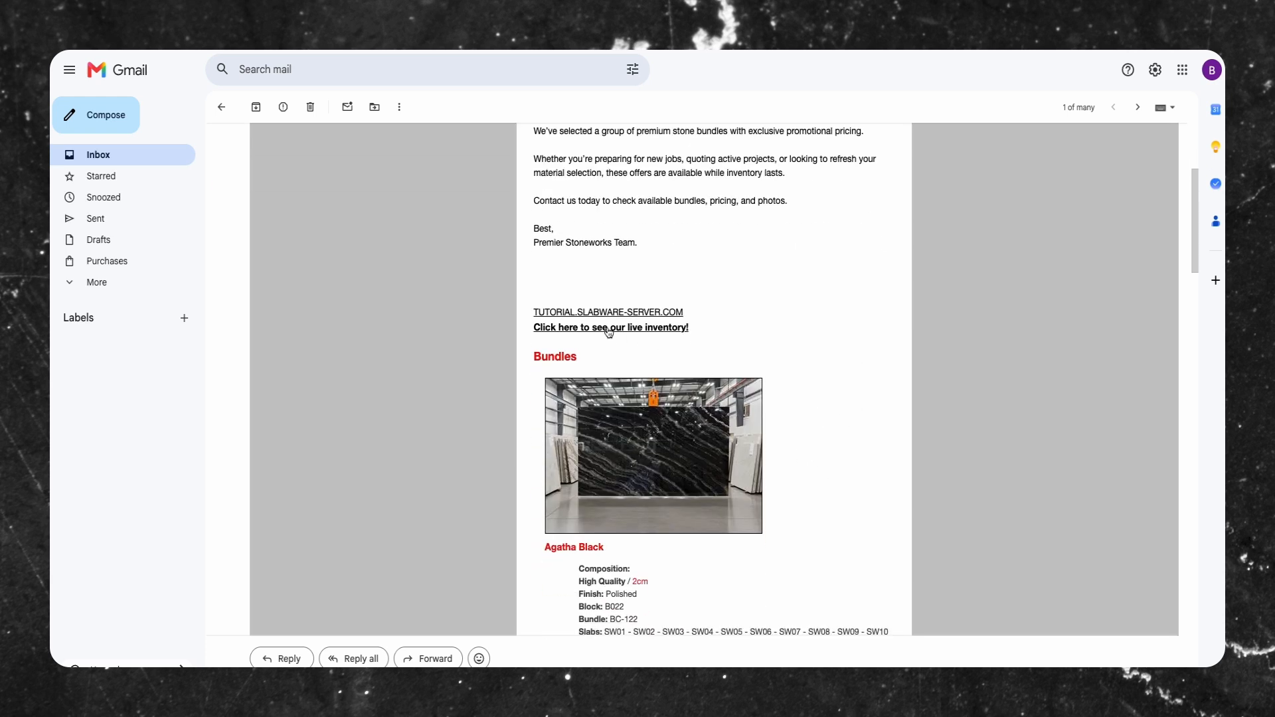
left_click(608, 328)
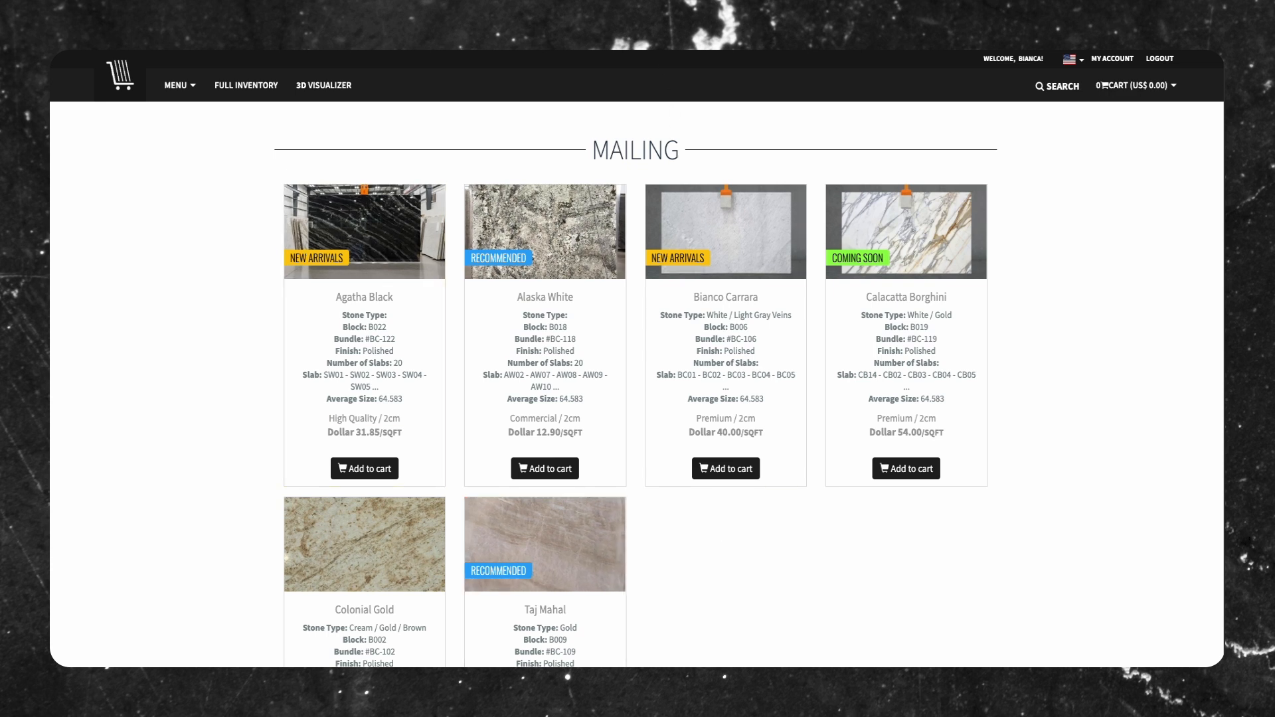
left_click(598, 39)
Read through the bundle photos, details and prices listed in the received e-mail
scroll(701, 378, "down", 2)
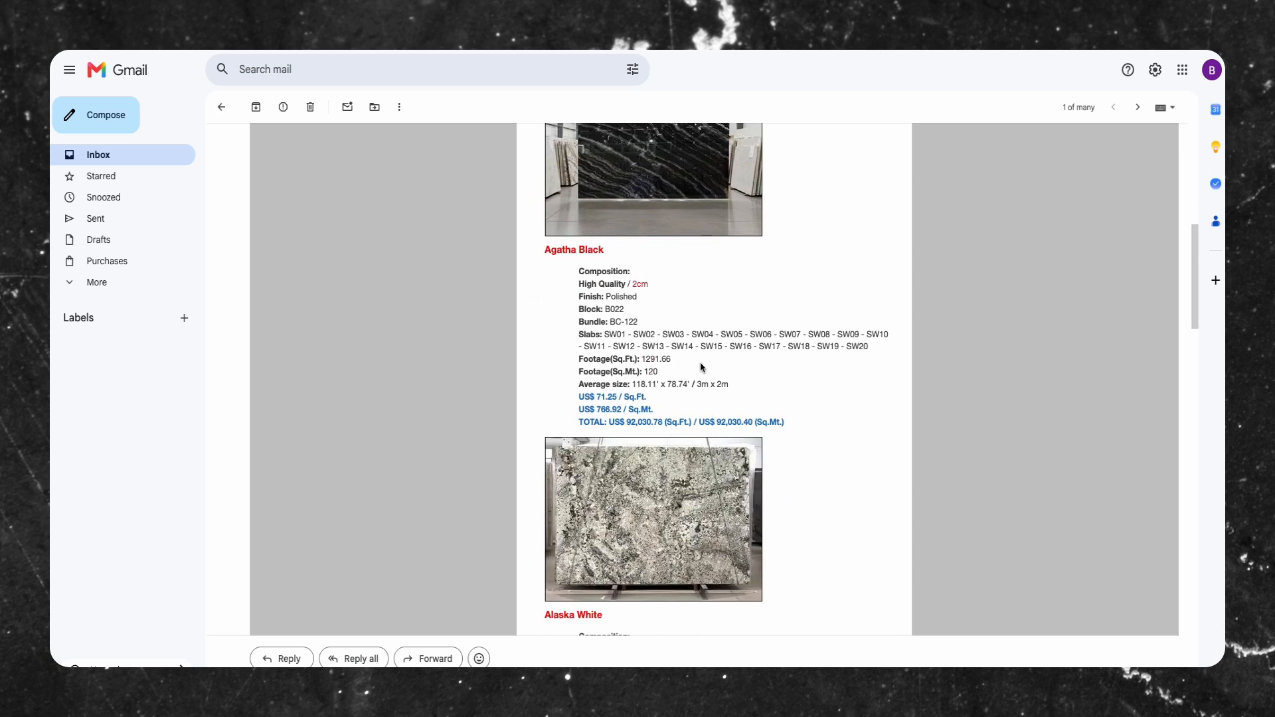
scroll(689, 475, "down", 5)
scroll(693, 480, "down", 8)
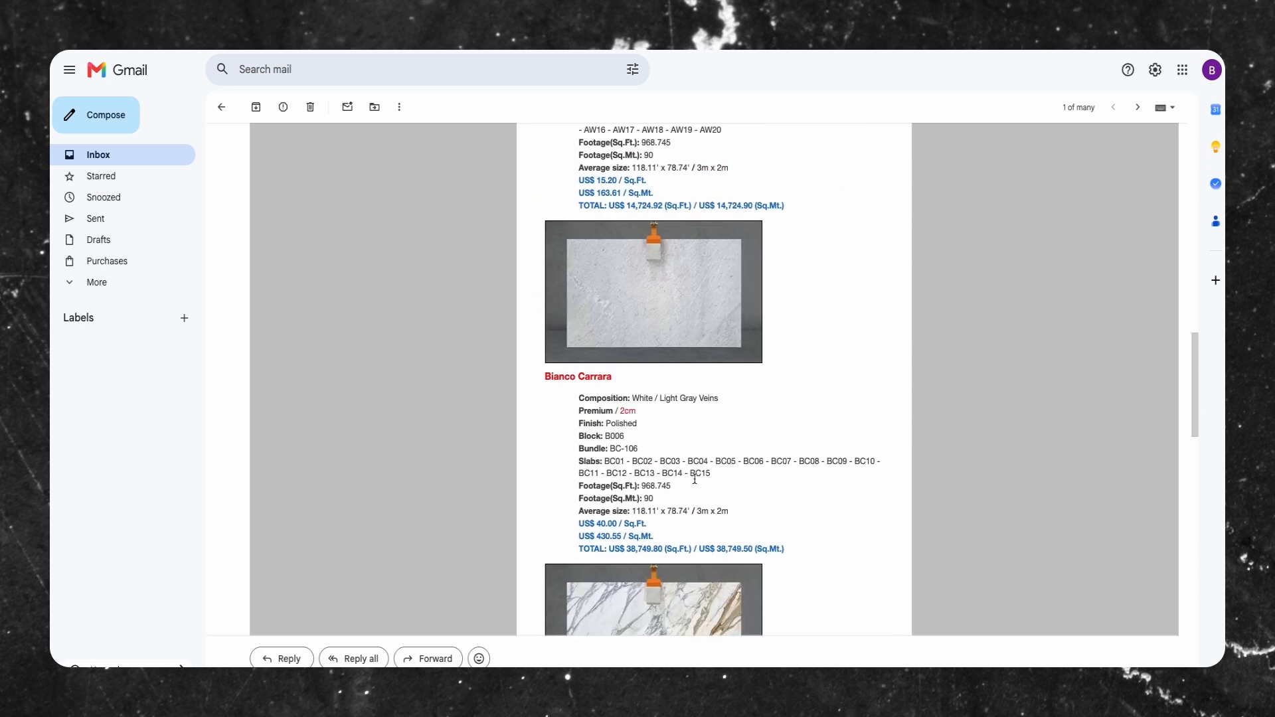
scroll(696, 485, "down", 13)
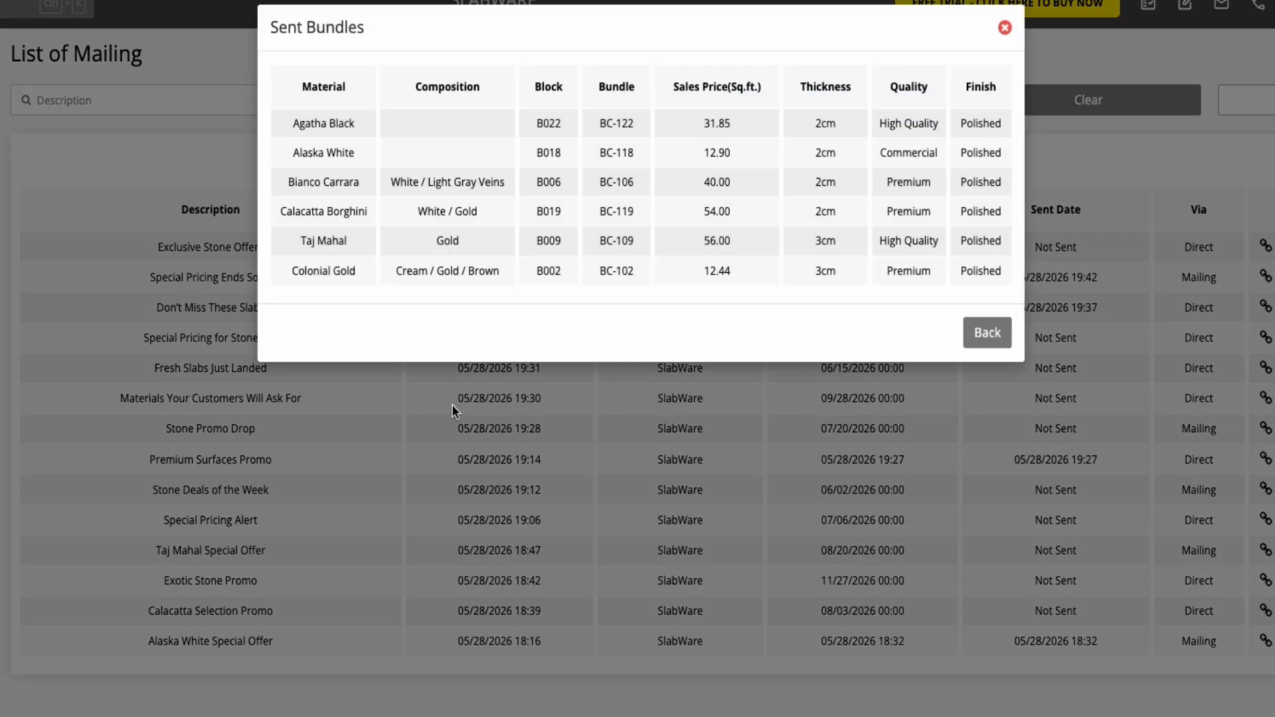
Back in SlabWare, close the sent bundles view, check the Exclusive Stone Offers mailing's customers, and open its statistics
left_click(985, 333)
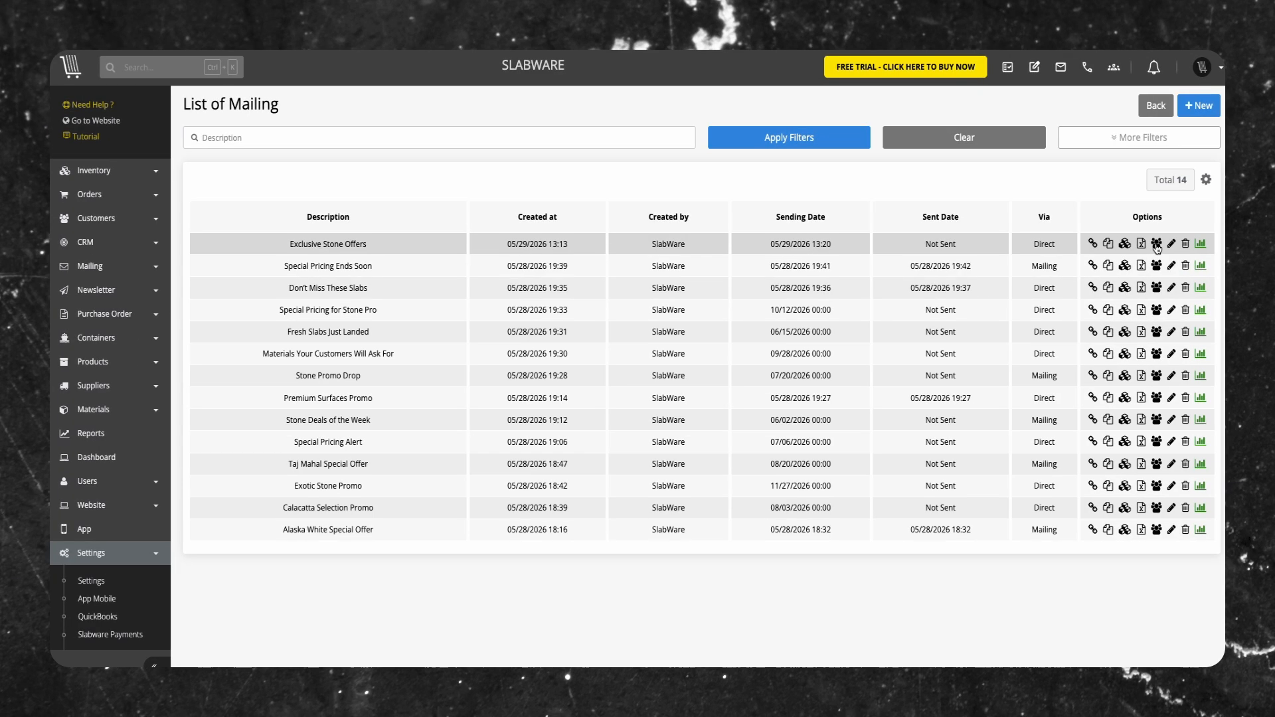
left_click(1157, 245)
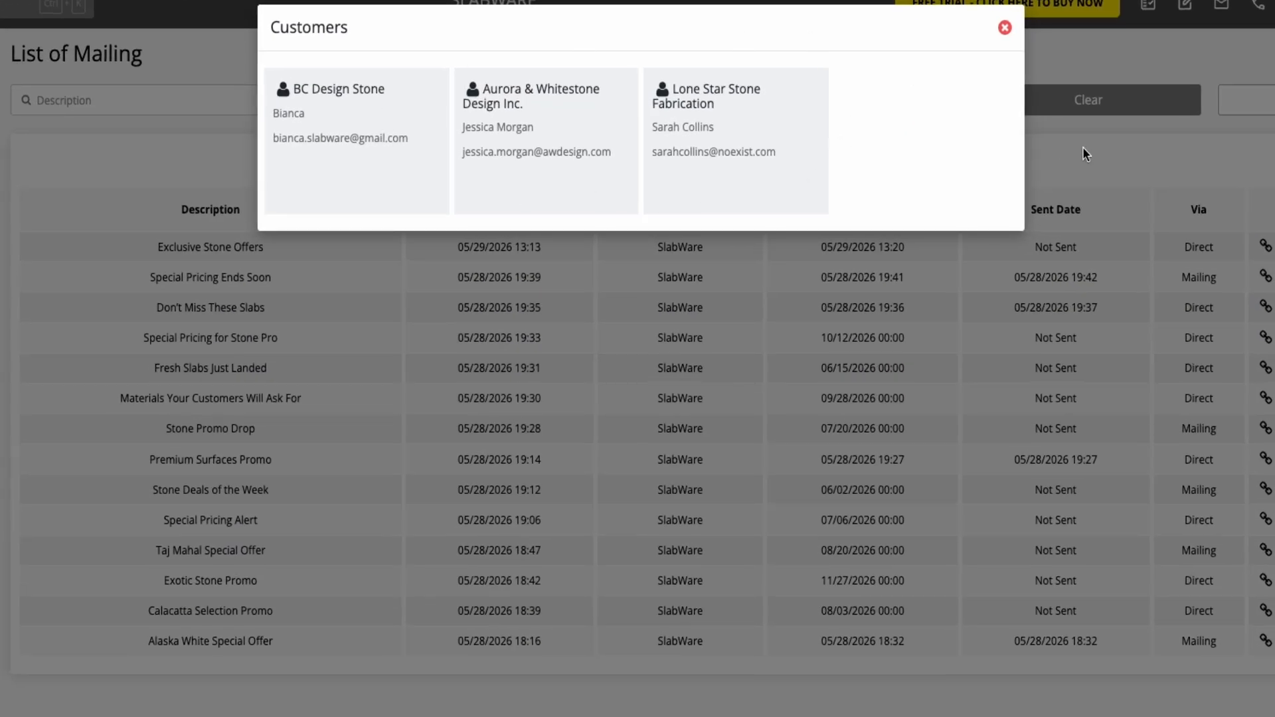
left_click(1005, 27)
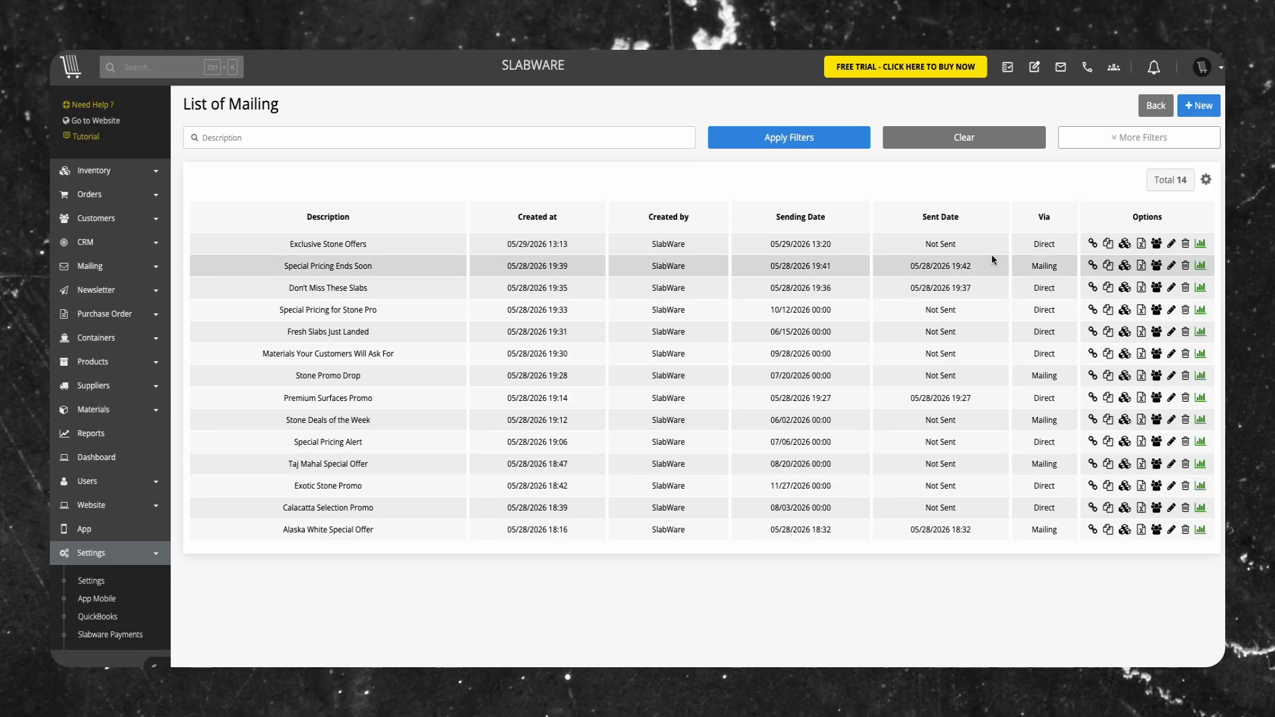
left_click(1201, 244)
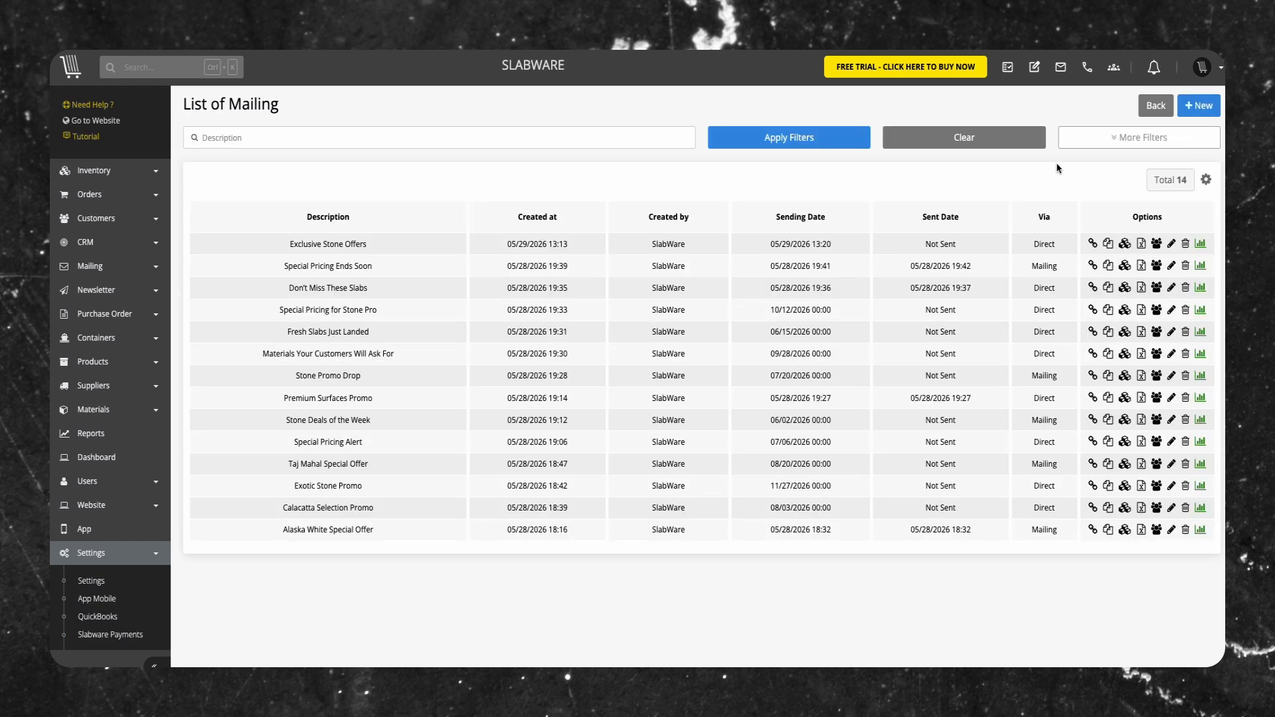
Create a Via Mailing campaign with Exclusive E-mail enabled, described as Limited-Time Bundle Deals, and continue to the bundle selection
left_click(1194, 106)
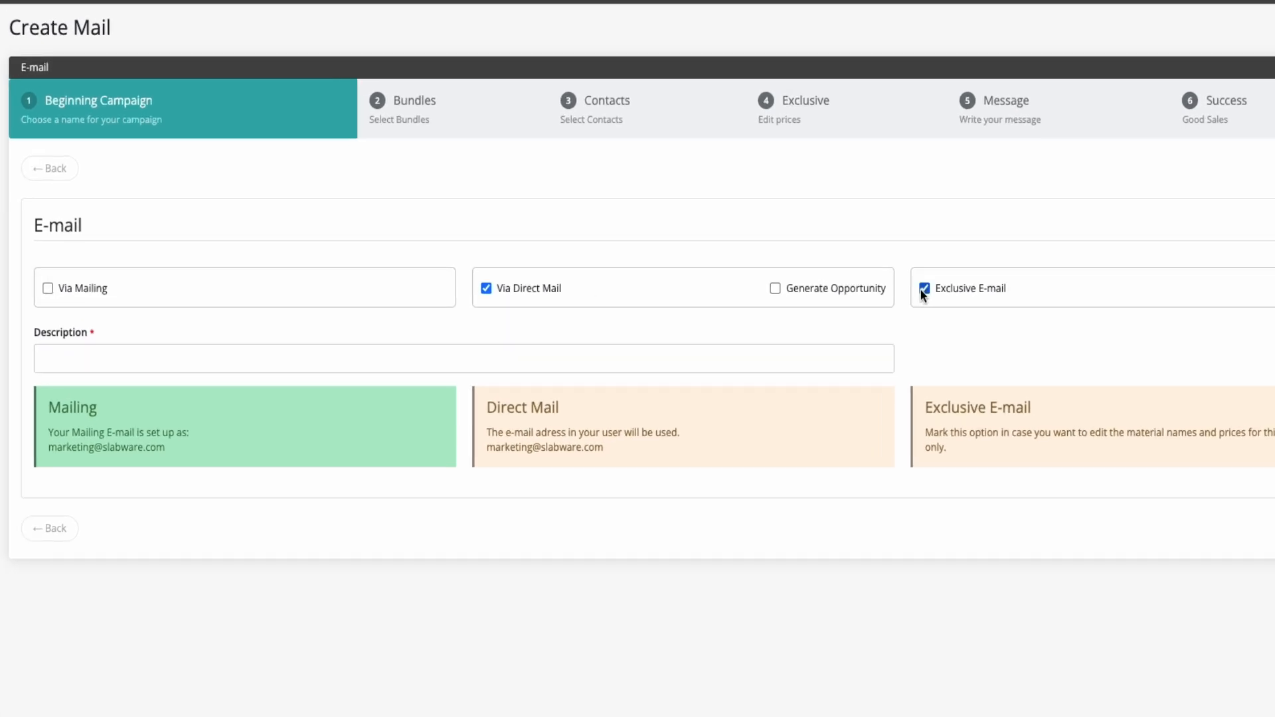
left_click(487, 288)
left_click(49, 288)
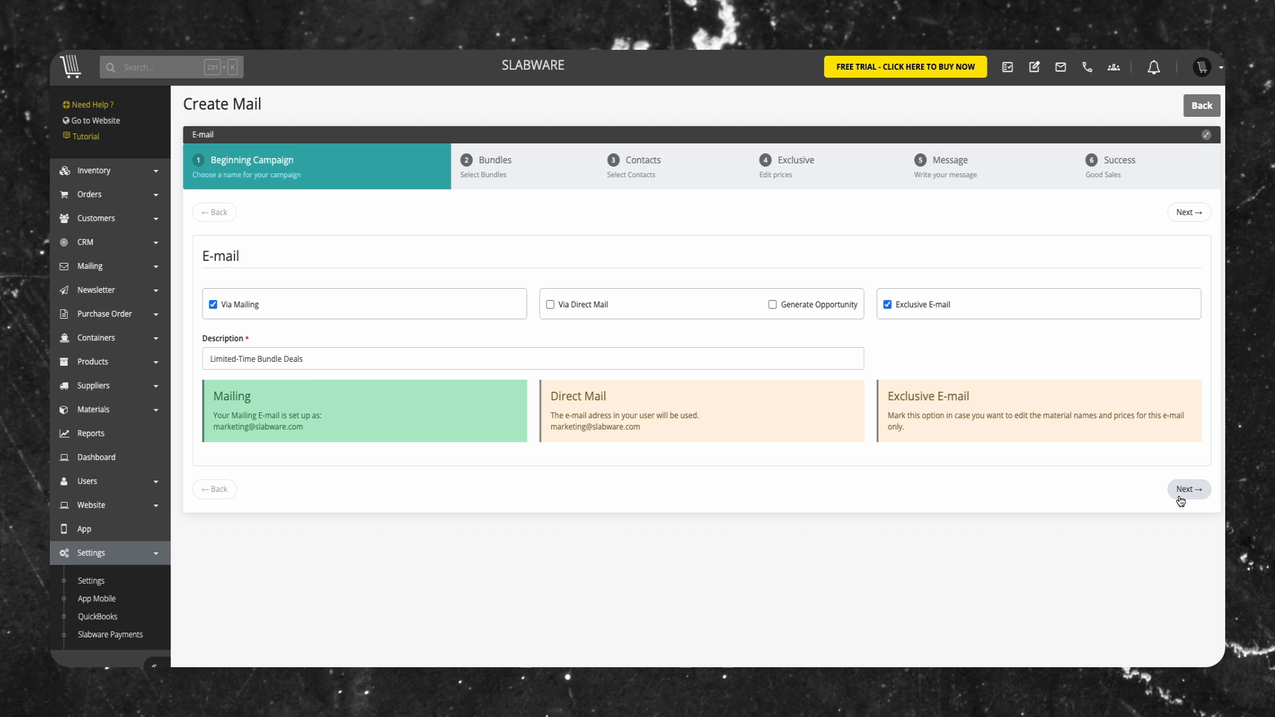
left_click(1183, 490)
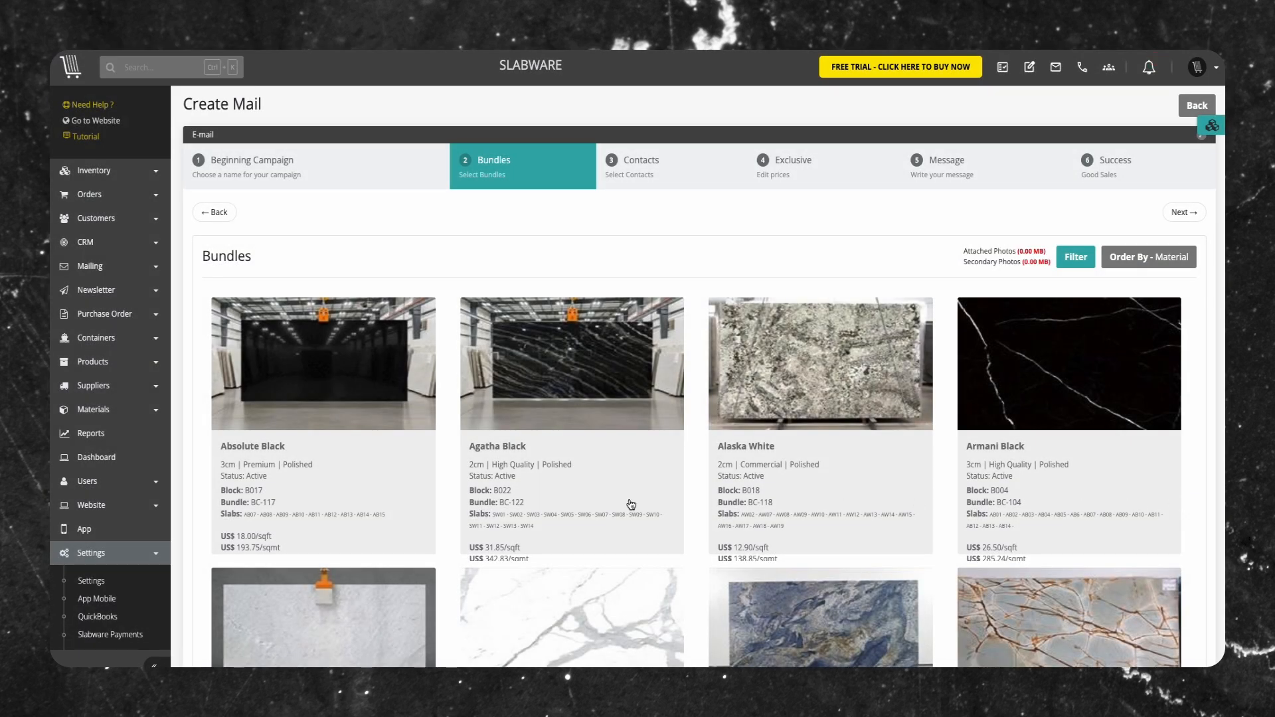
Select the Absolute Black, Armani Black, Blue Bahia and Colonial Gold bundles for the campaign
scroll(443, 505, "down", 3)
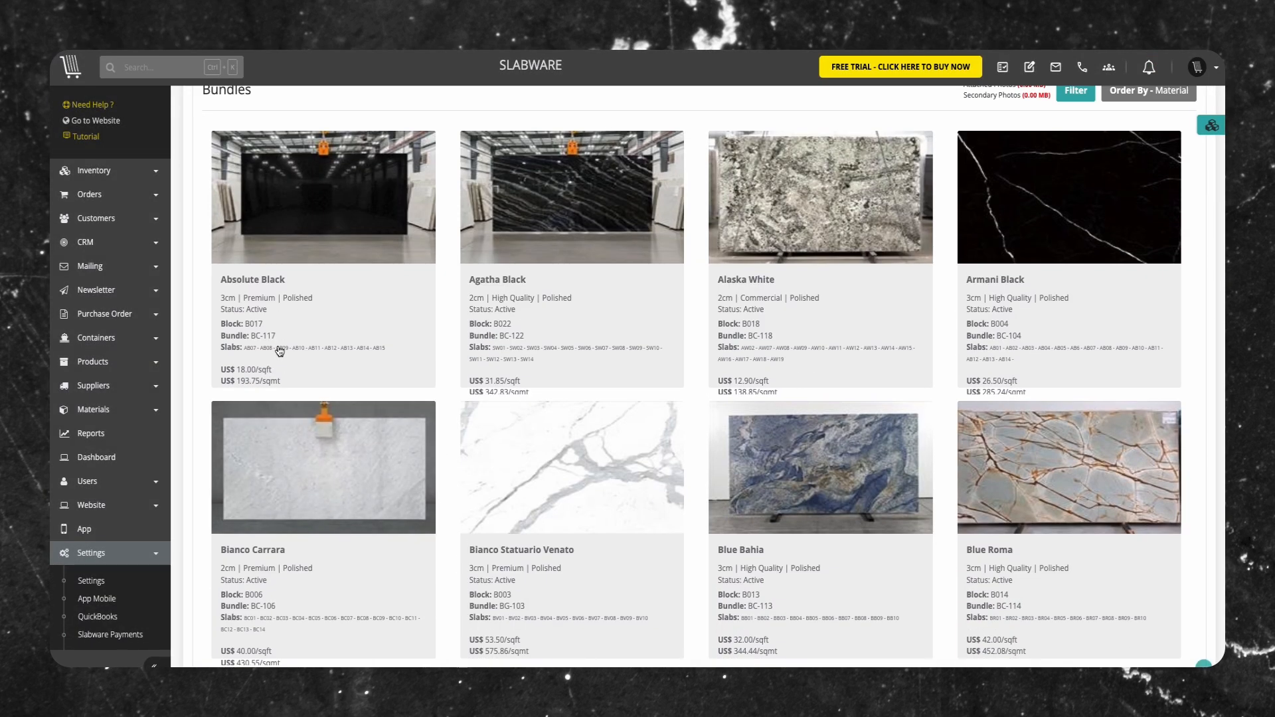
left_click(319, 333)
scroll(1038, 420, "down", 3)
left_click(834, 507)
scroll(758, 352, "down", 5)
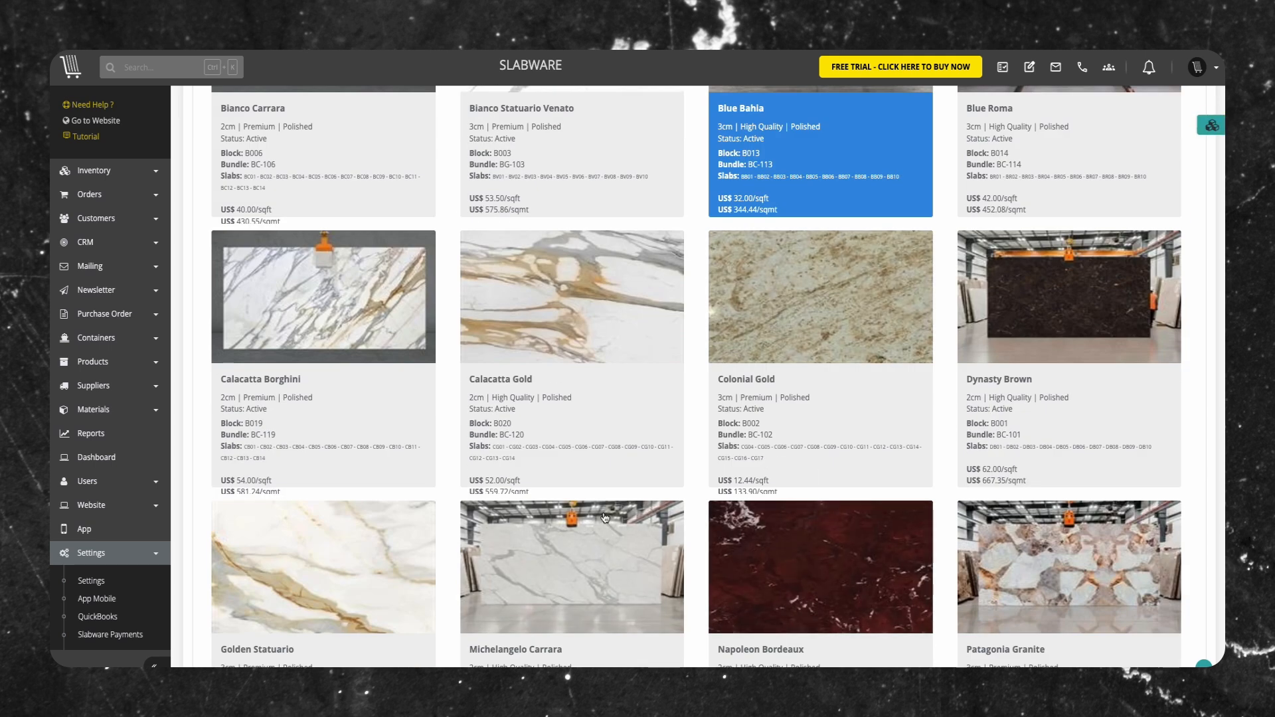
scroll(764, 461, "down", 2)
left_click(750, 280)
Add the honed Patagonia Granite, Taj Mahal and Viscount White bundles and continue to the contacts
scroll(747, 505, "down", 5)
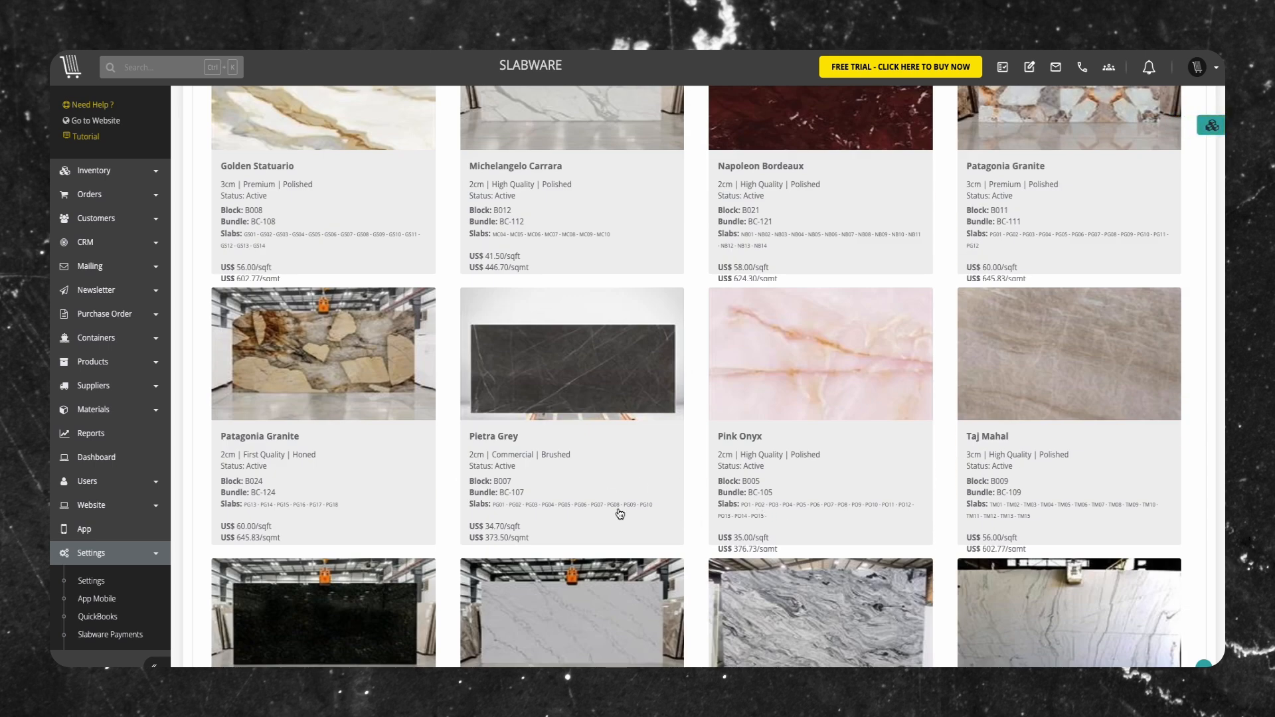
left_click(375, 509)
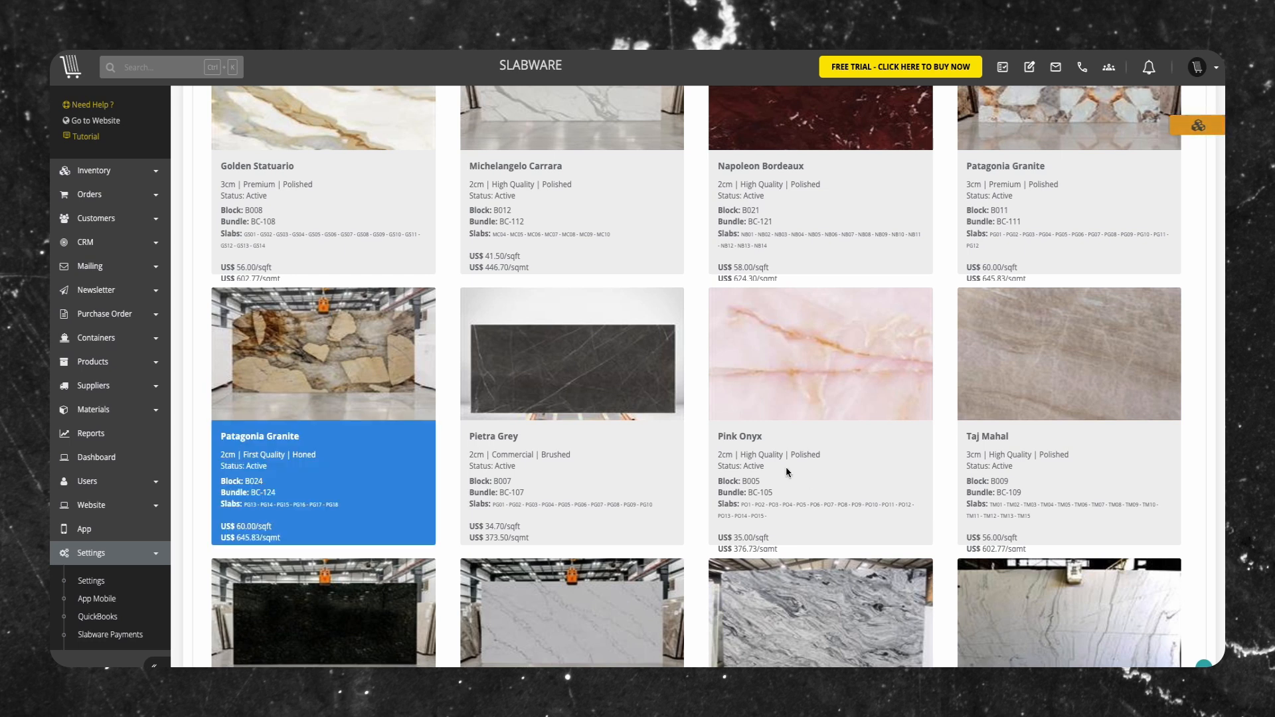
scroll(385, 512, "down", 3)
left_click(1053, 246)
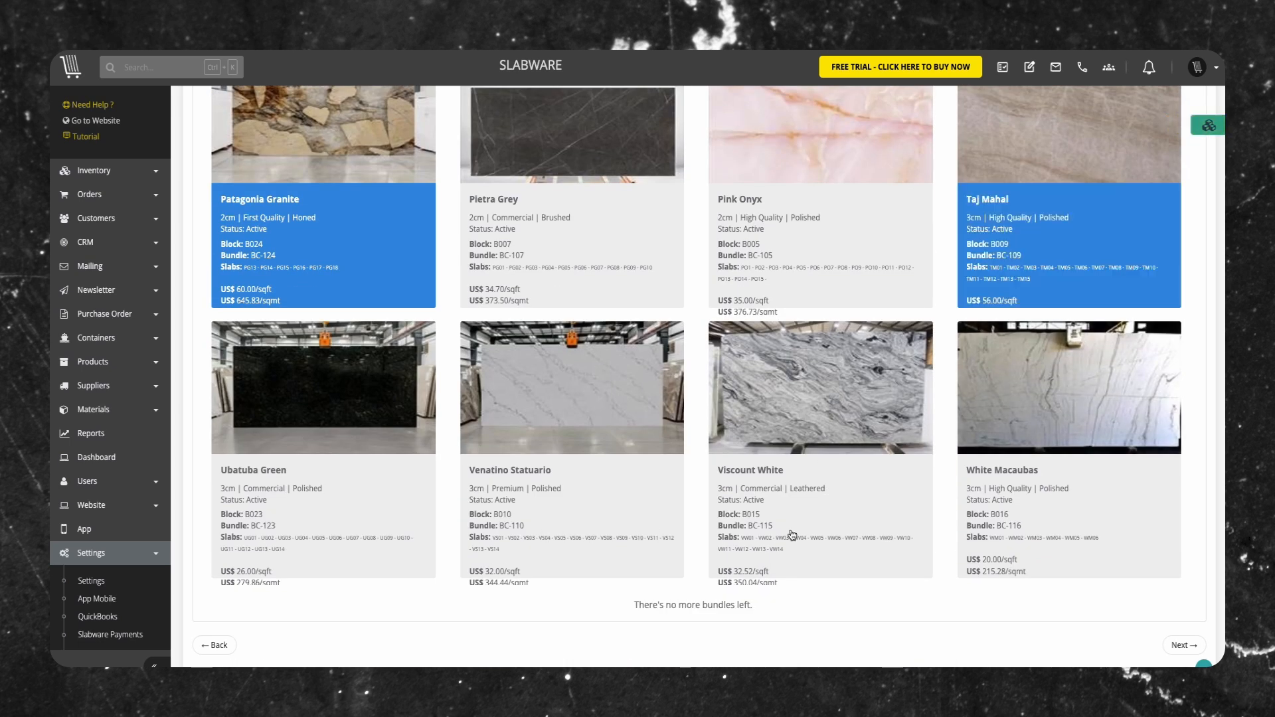
scroll(728, 362, "up", 10)
scroll(718, 354, "up", 6)
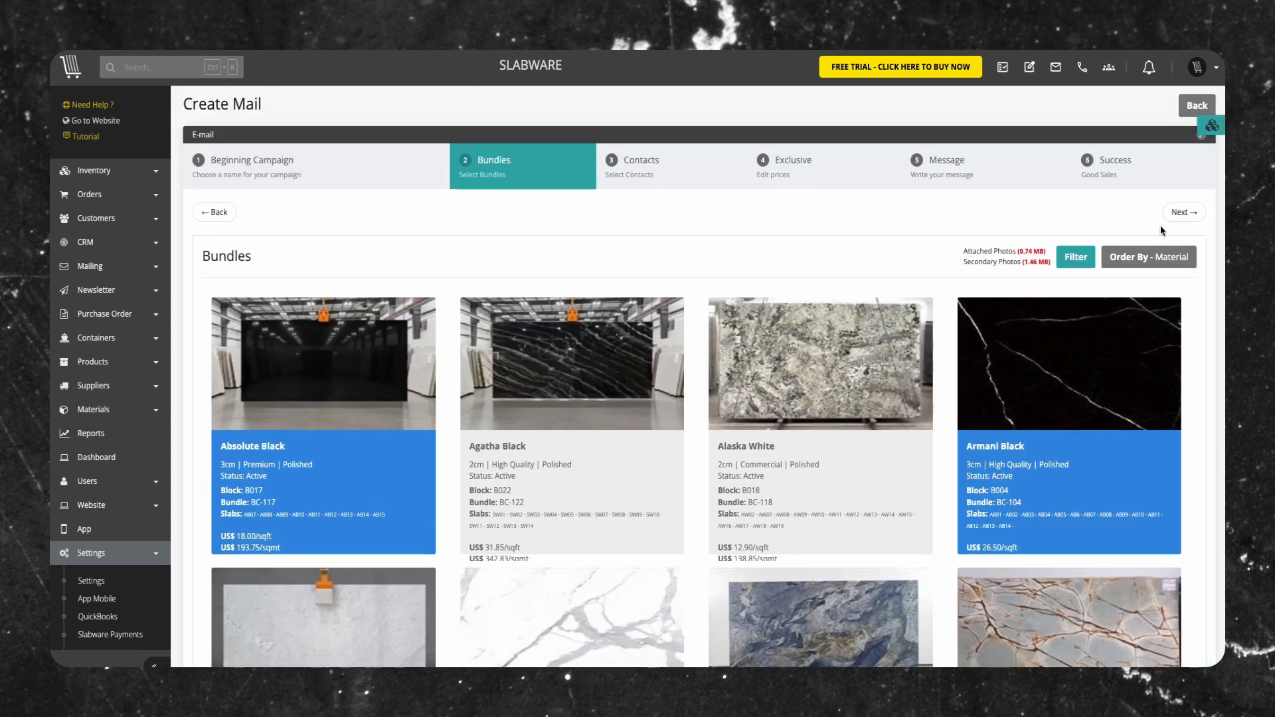
left_click(1173, 214)
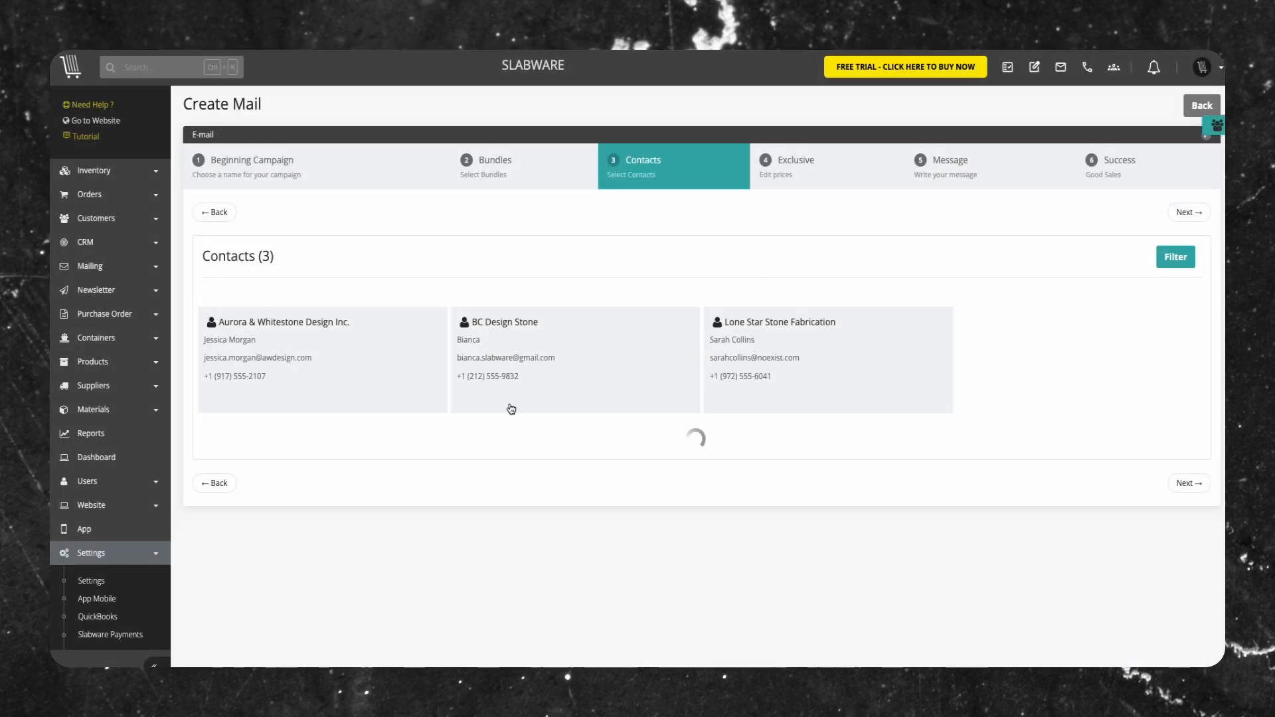
Select the contacts of Aurora & Whitestone Design Inc., BC Design Stone and Lone Star Stone Fabrication, and continue to the exclusive prices
left_click(388, 368)
left_click(498, 364)
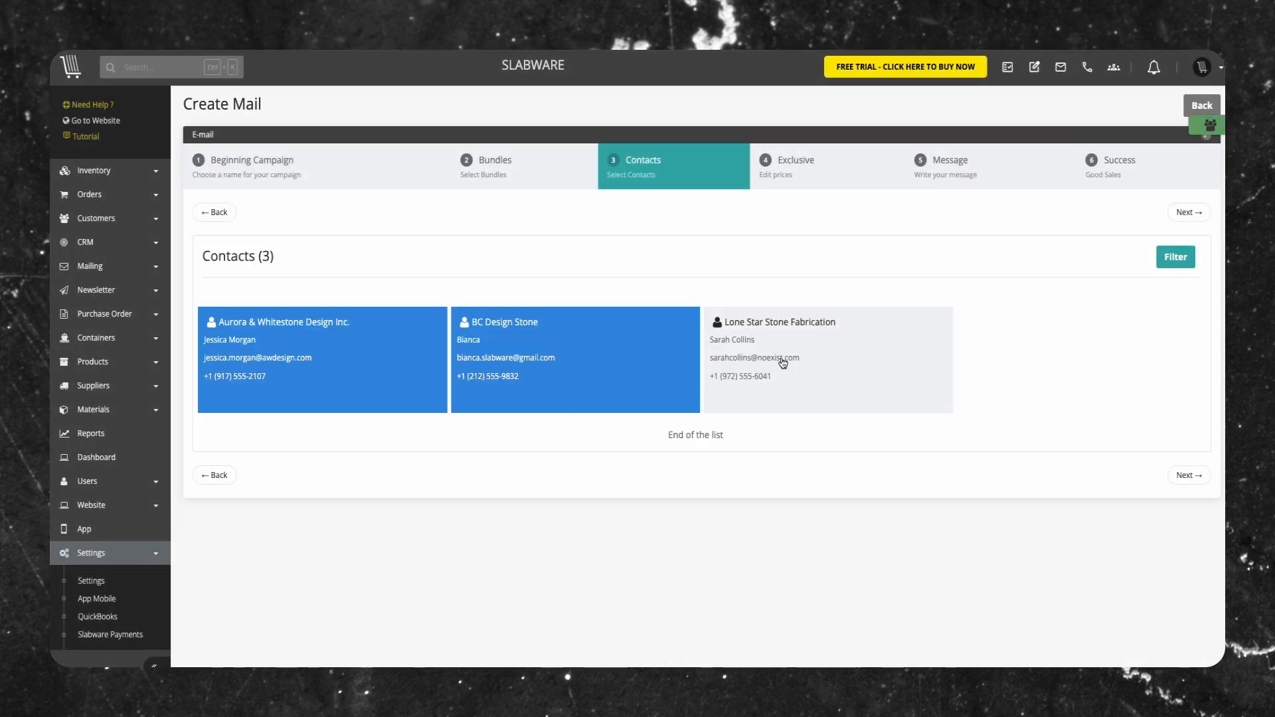
left_click(779, 364)
left_click(1188, 214)
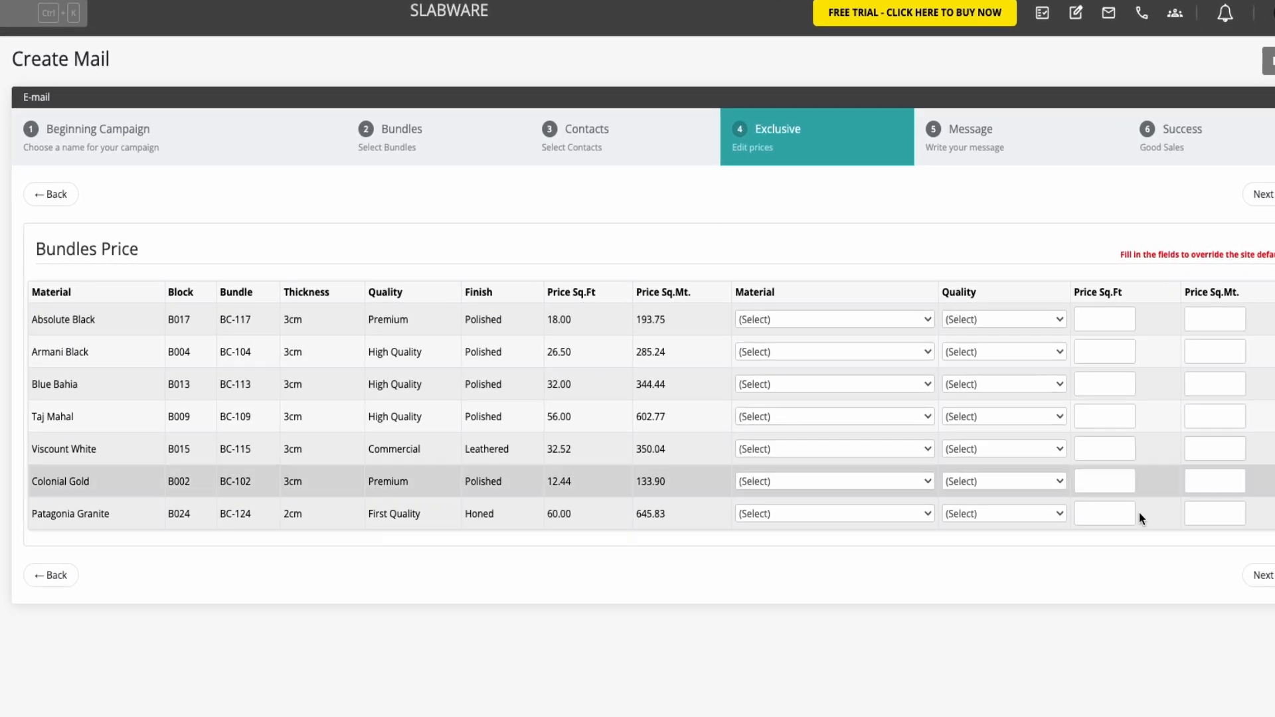
Set every bundle's override material to its own listed material, ending with Patagonia Granite for bundle BC-124
left_click(834, 513)
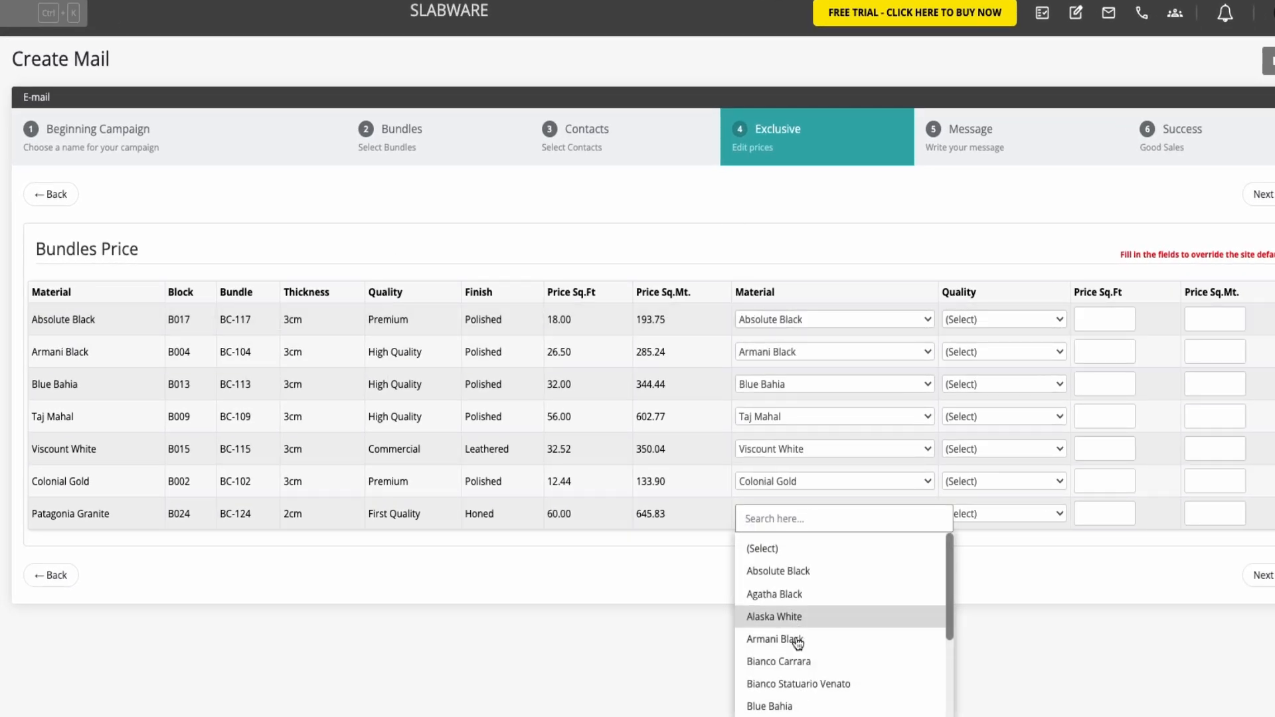
scroll(797, 642, "down", 5)
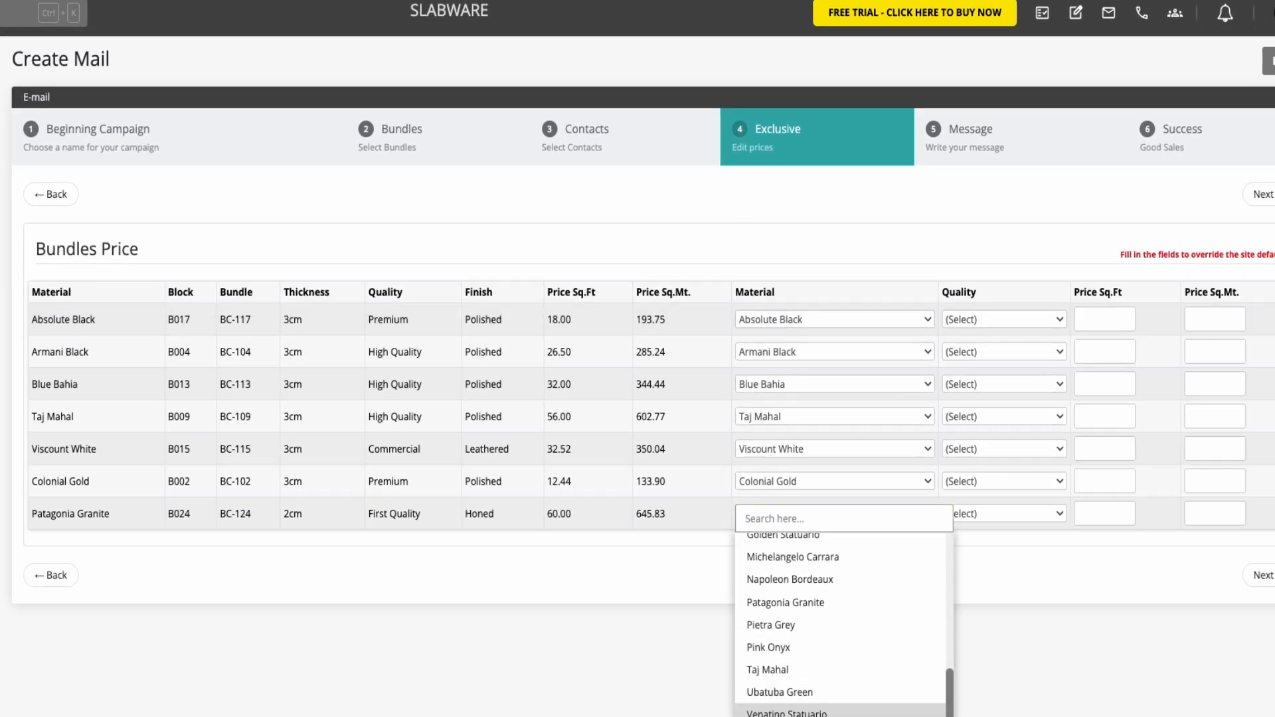
left_click(790, 603)
Match the override qualities, set square-foot prices in row order to 15.00, 22.00, 30.00, 48.00, 29.80, 11.20 and 58.00, and continue to the message
left_click(1016, 319)
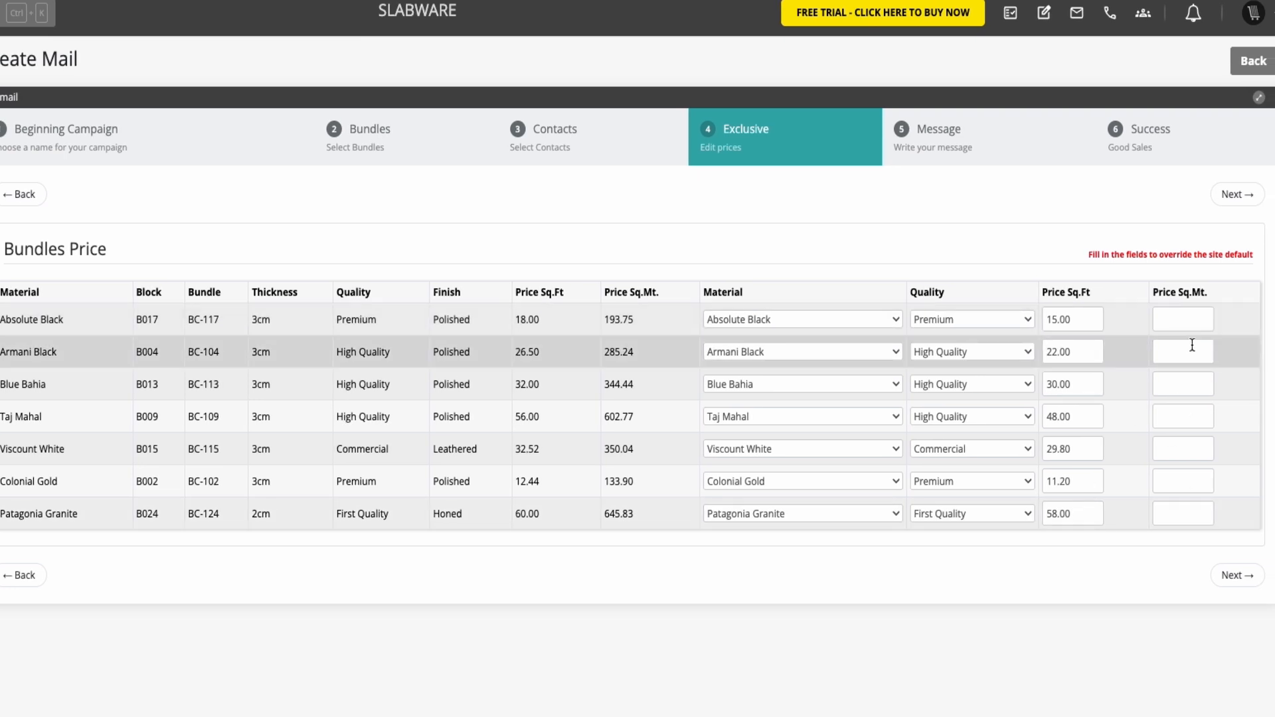
left_click(1240, 197)
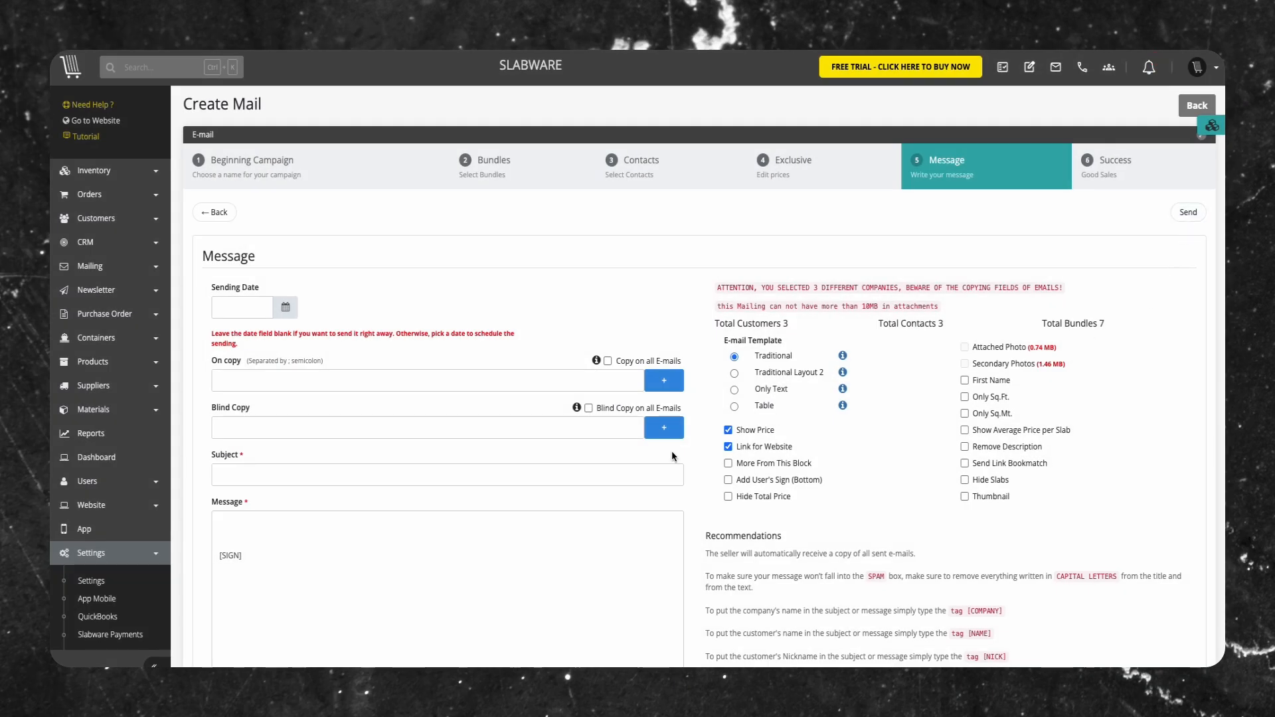
Enter the subject "Limited-Time Bundle Deals — Selected Slabs Available Now" and write the promotional message signed Premier Stoneworks Team
left_click(270, 480)
type("Limited-Time Bundle Deals — Selected Slabs Available Now")
left_click(343, 543)
key("ctrl+a")
type("Hi,  We’re offering limited-time deals on selected stone bundles.  This is a great opportunity to secure quality materials for upcoming kitchens, bathrooms, islands, and custom projects before availability changes.  Selected slabs are available with promotional pricing while inventory lasts.  Contact us today to request photos, pricing, and bundle details.  Best, Premier Stoneworks Team.")
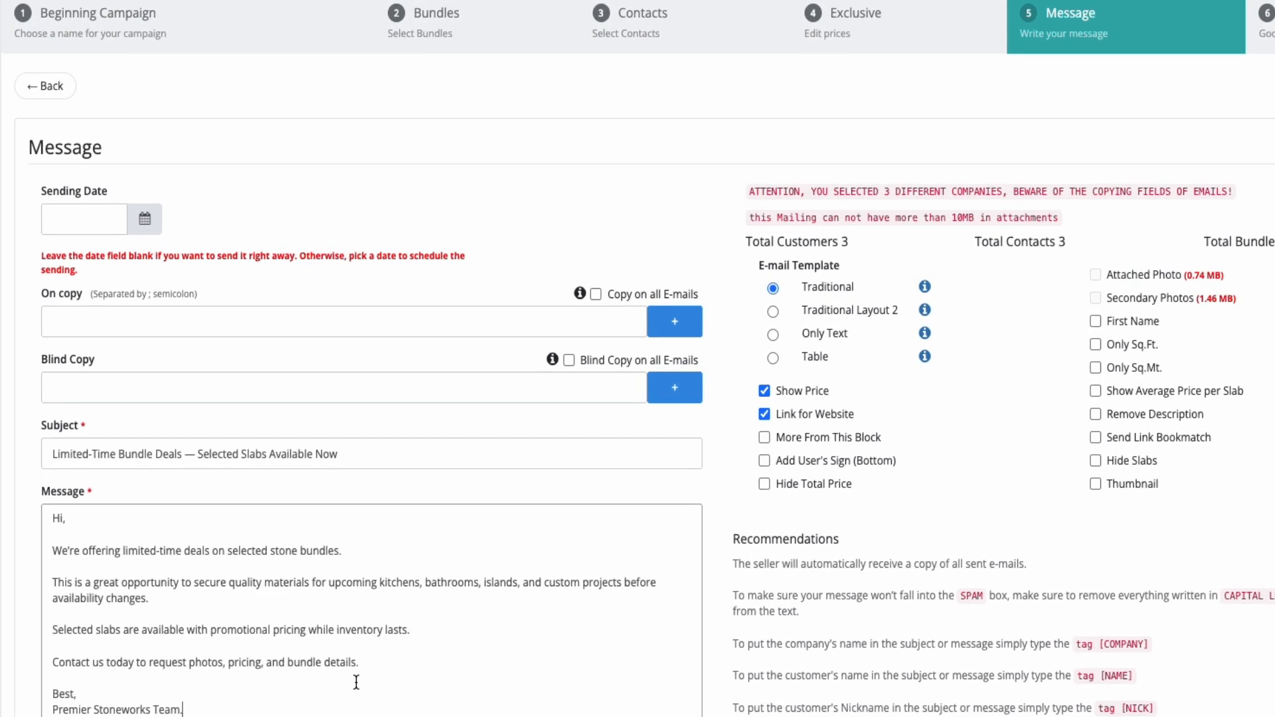
Fill in the marketing e-mail address as copy recipient and choose the Traditional Layout 2 template
left_click(548, 640)
left_click(772, 312)
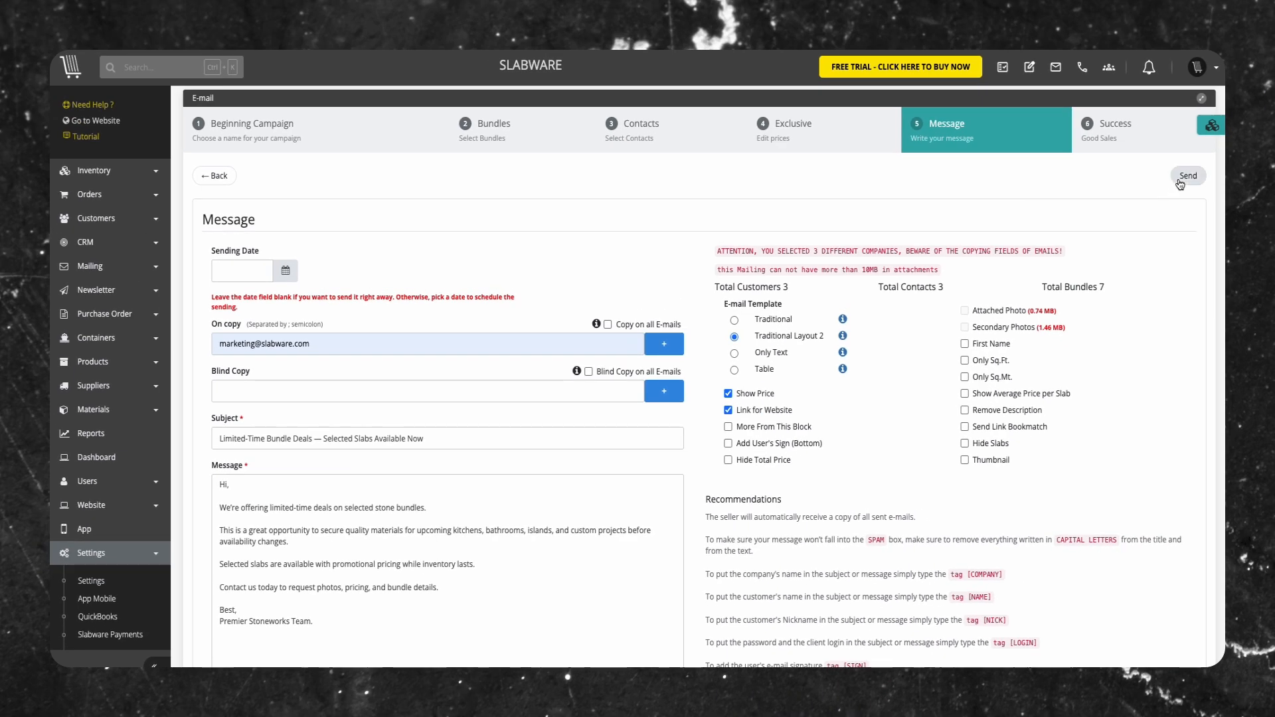
Send the Limited-Time Bundle Deals campaign and return to the list of mailings
left_click(1174, 182)
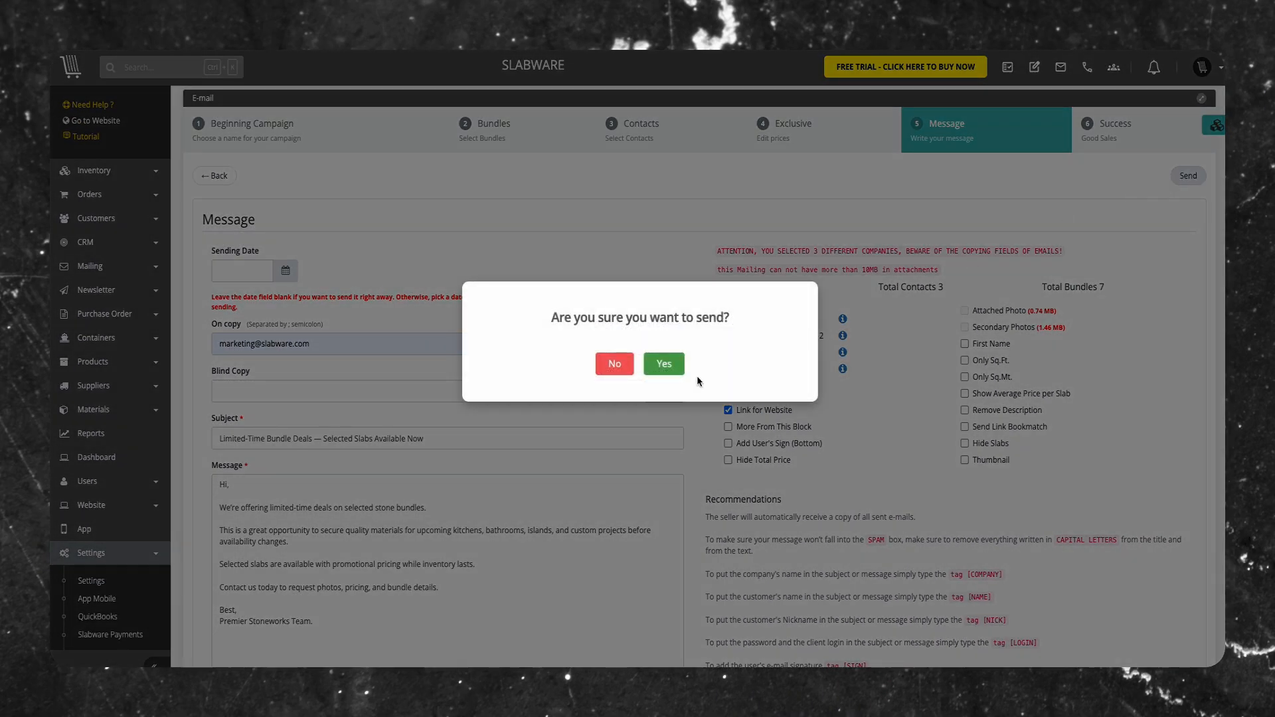
left_click(665, 364)
left_click(679, 381)
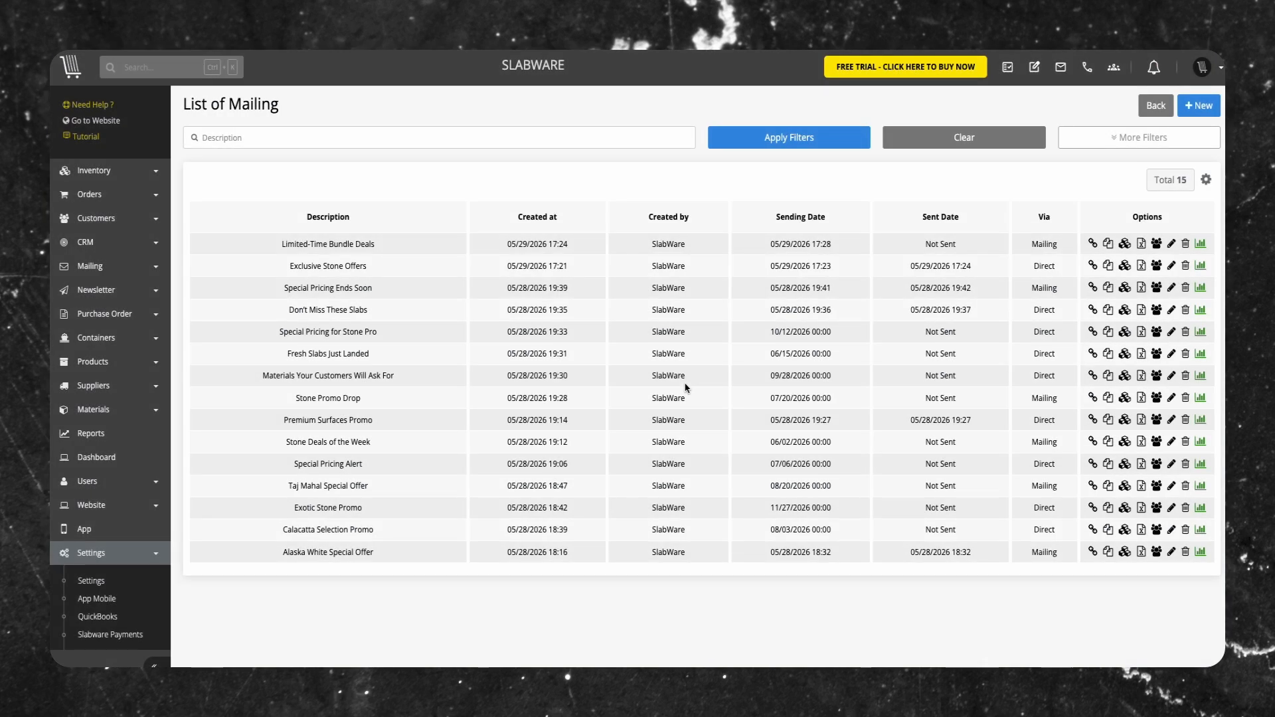
Filter the list of mailings by the description Premium Surfaces Promo
mouse_move(362, 250)
left_click(264, 141)
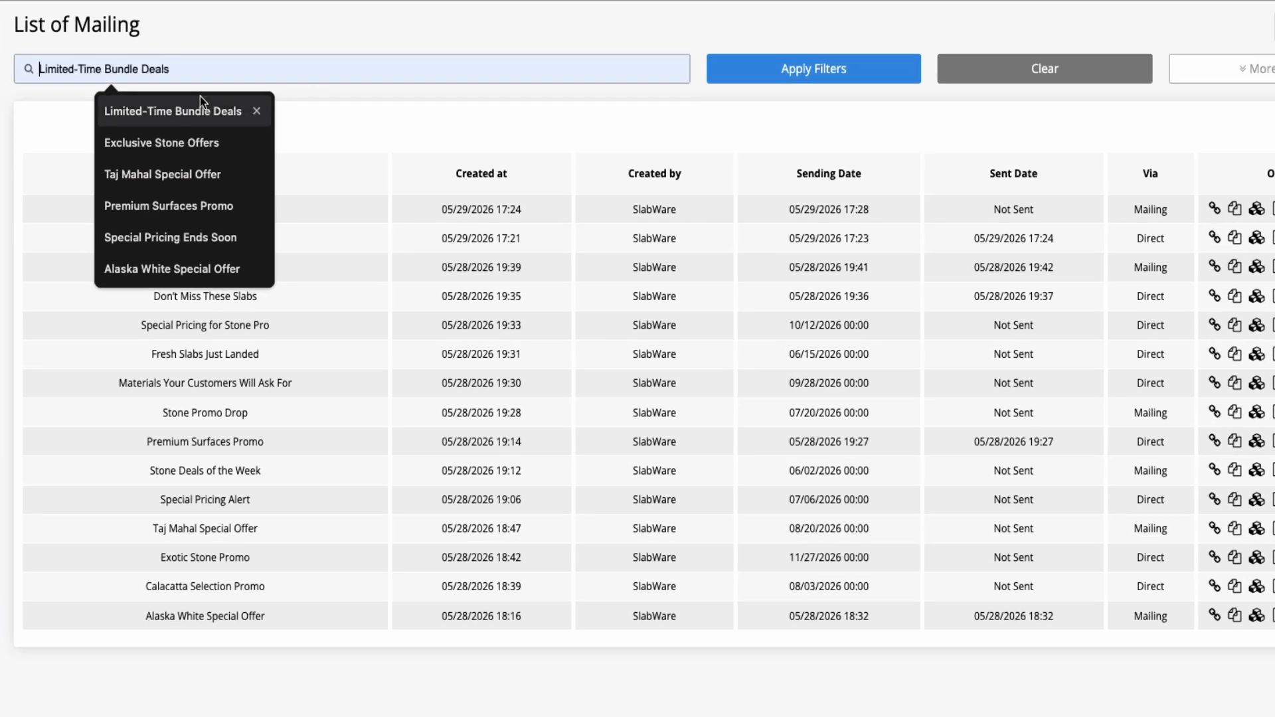
left_click(178, 206)
left_click(803, 72)
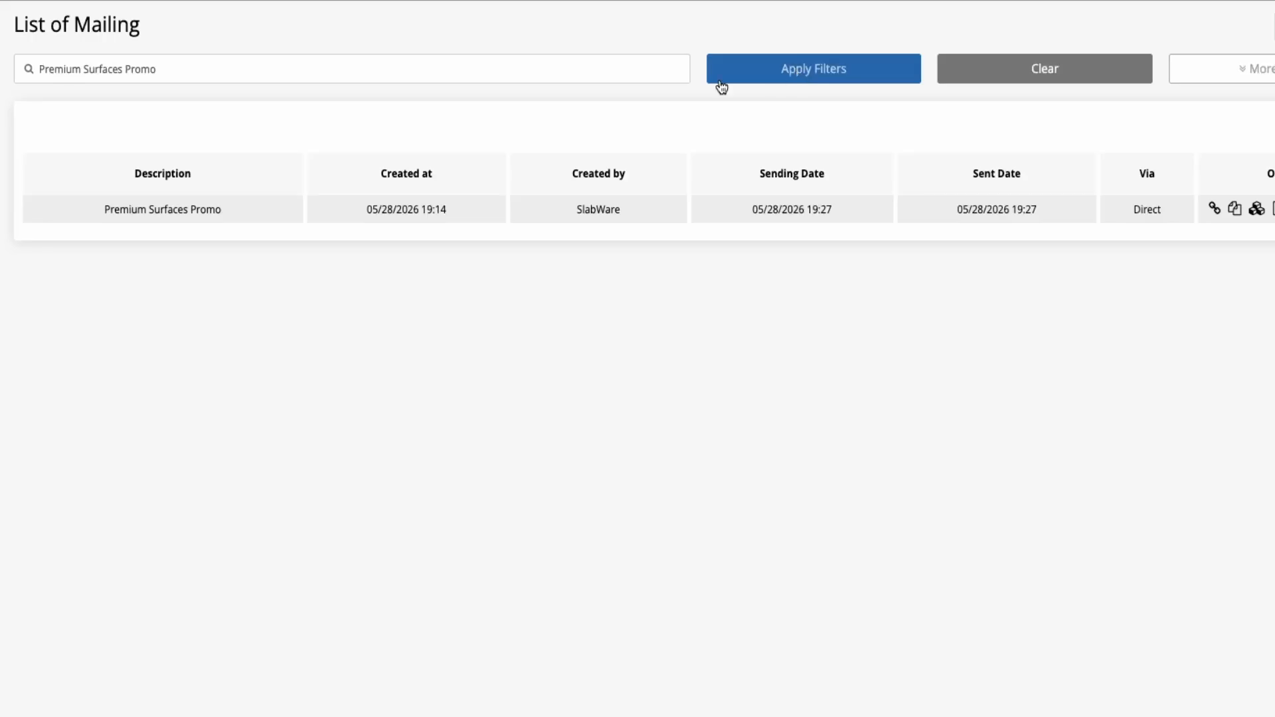
Clear the description filter and show the additional filter options for the list of mailings
left_click(211, 78)
key("ctrl+a")
left_click(1037, 73)
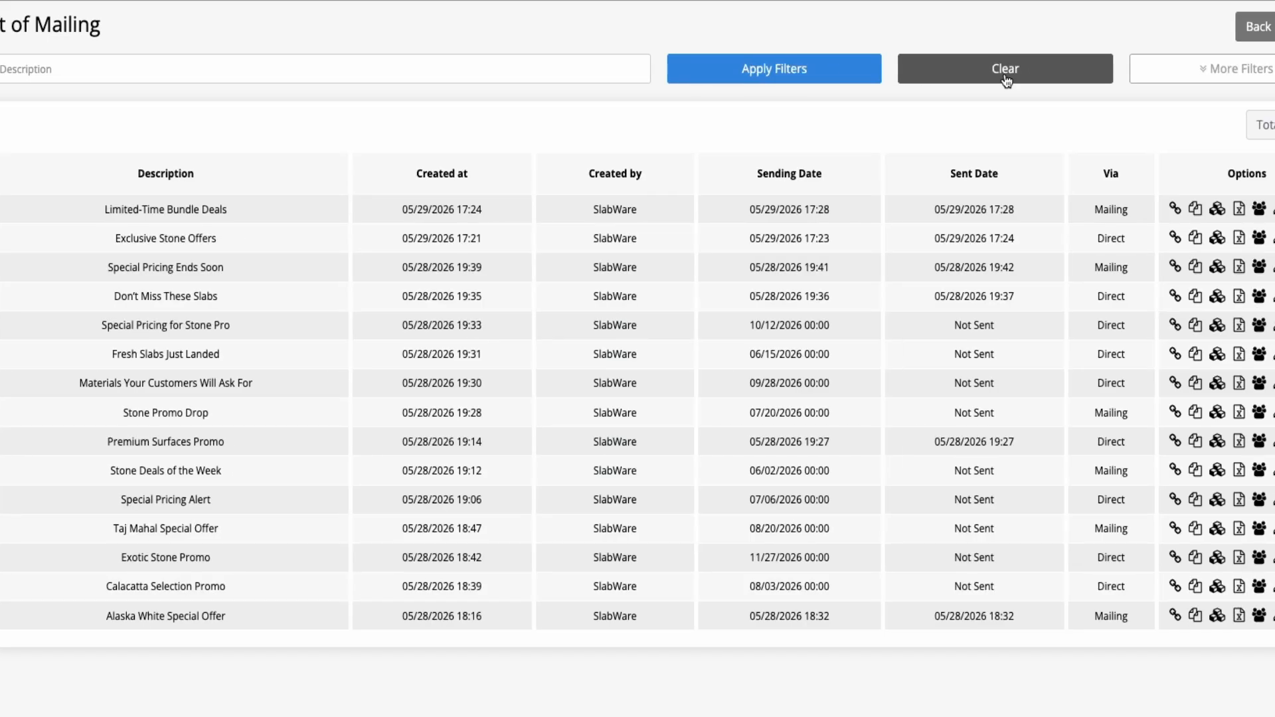
left_click(1189, 68)
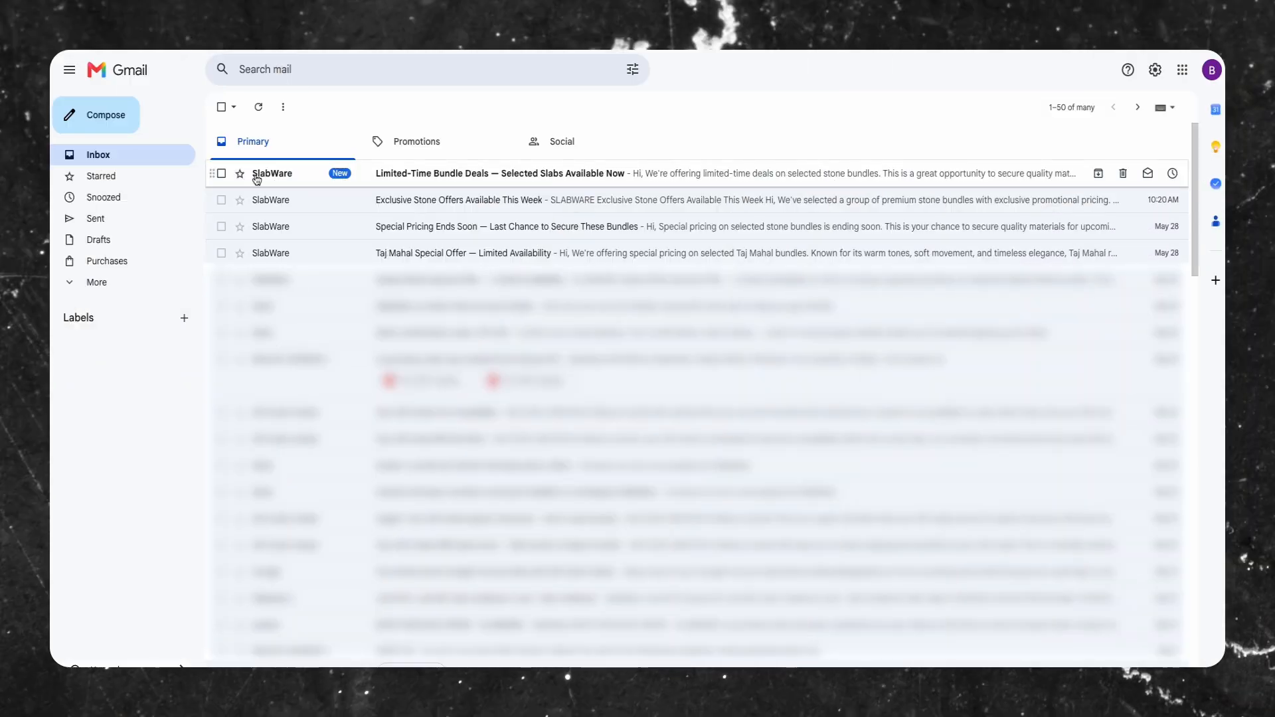
Switch to Gmail, review the received Limited-Time Bundle Deals e-mail through to its image download link, and return to the inbox
left_click(290, 174)
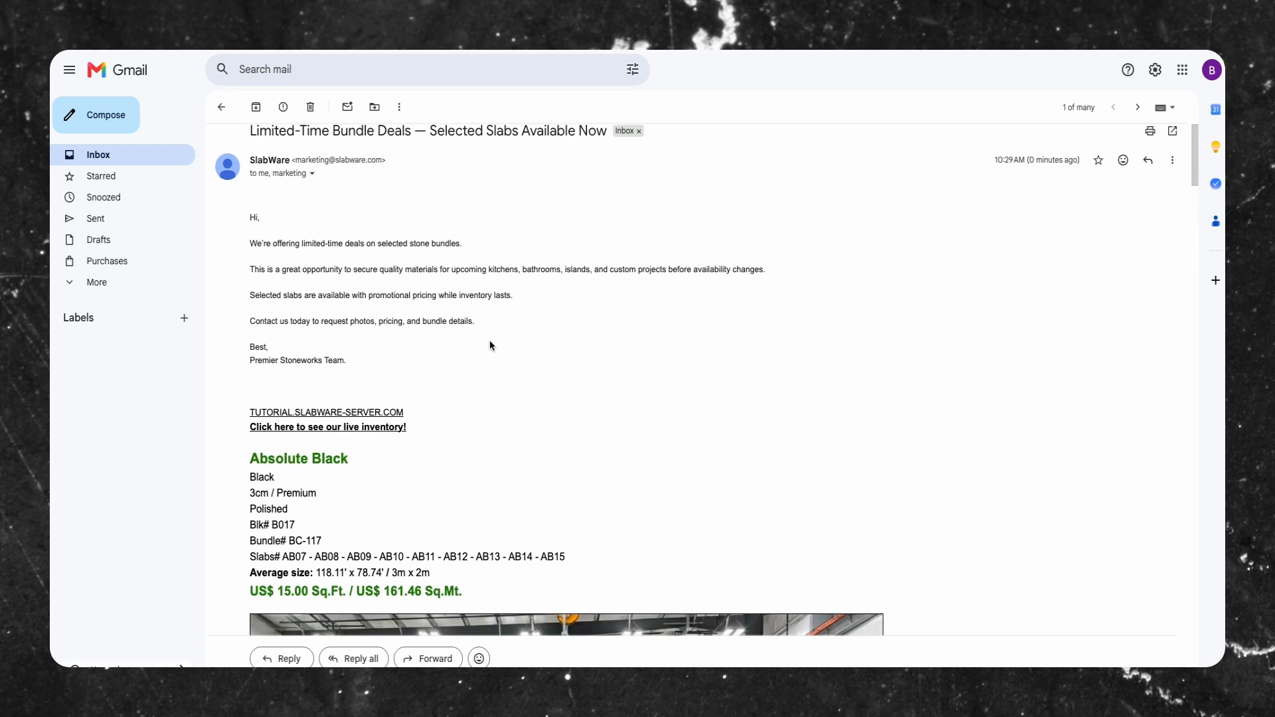
scroll(492, 346, "down", 20)
scroll(530, 509, "down", 20)
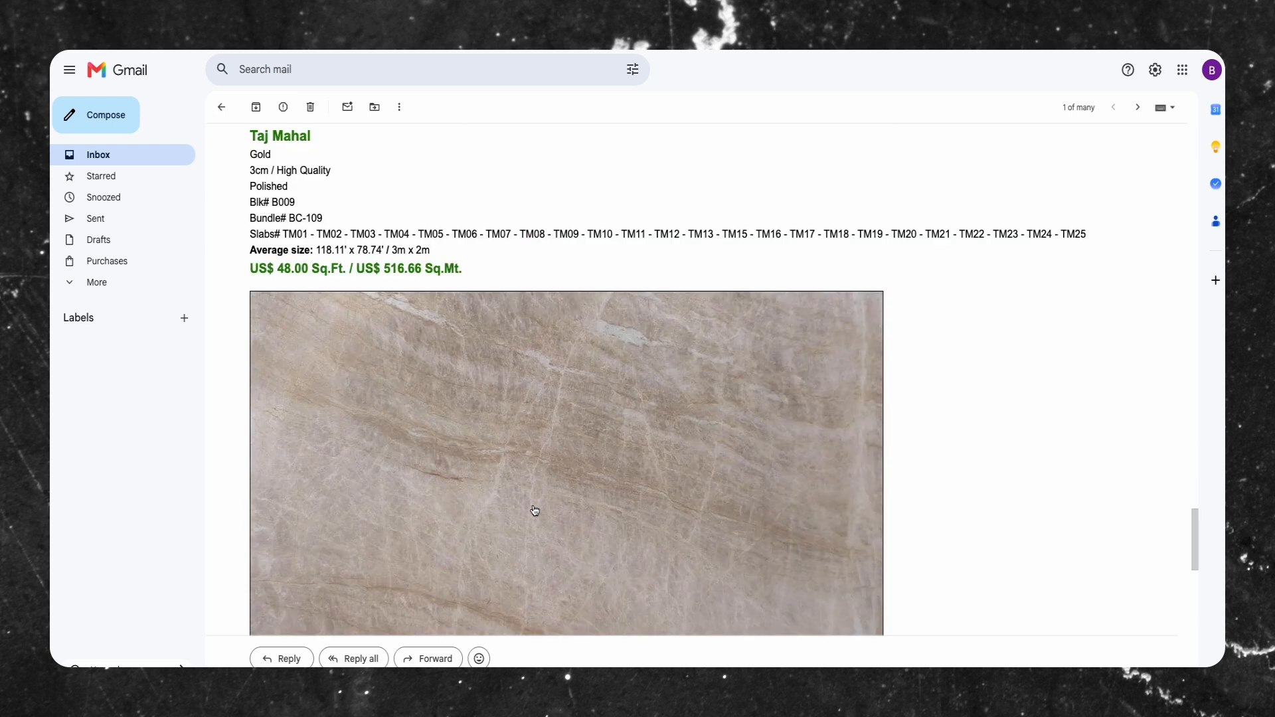
scroll(535, 510, "down", 20)
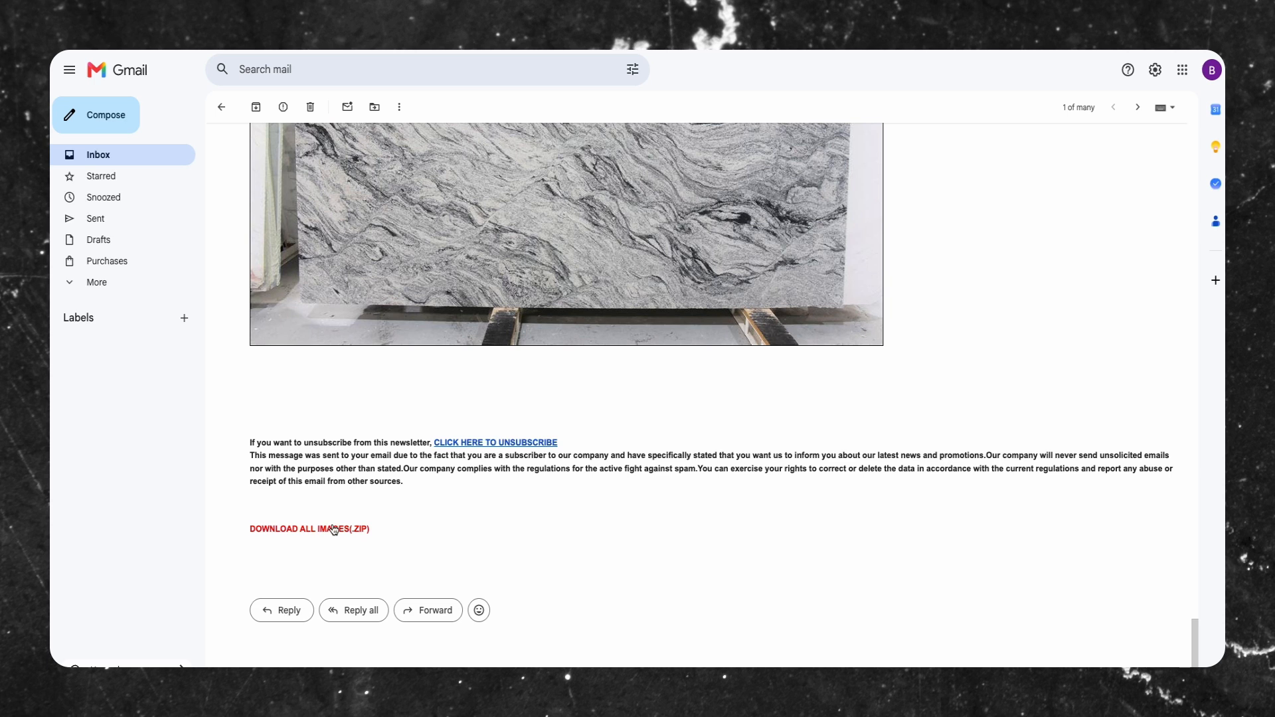
left_click(221, 107)
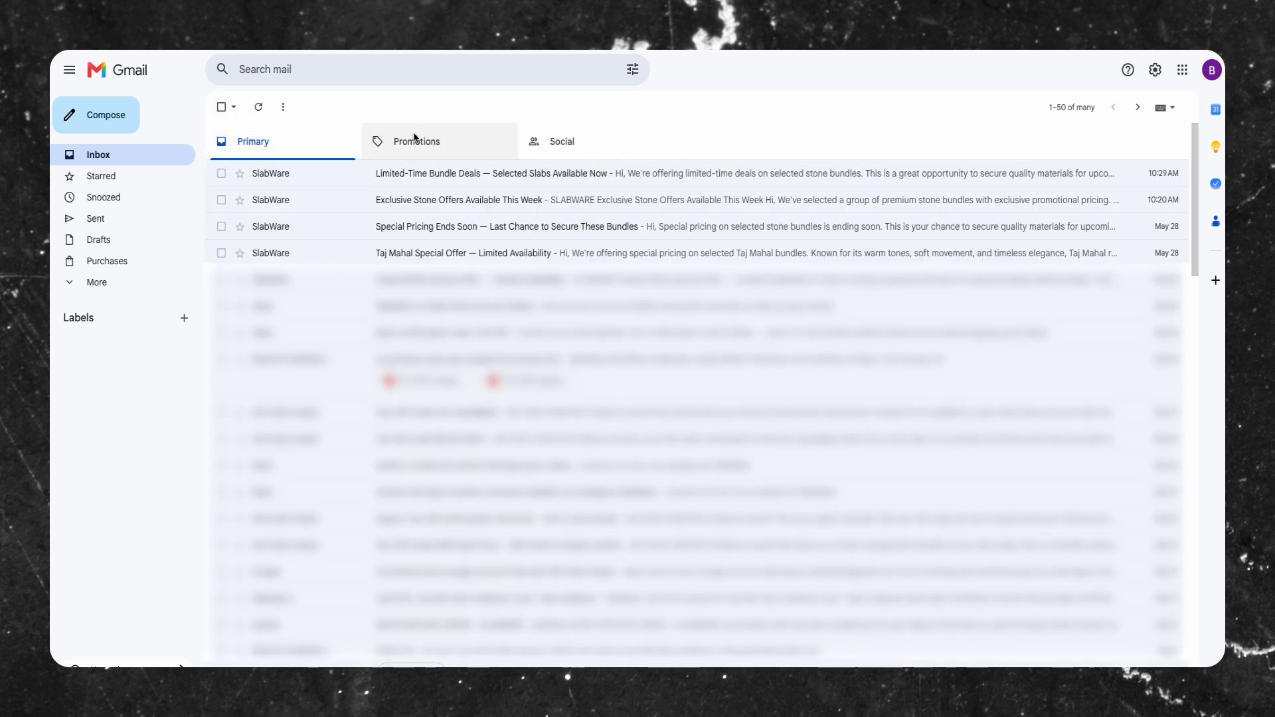
View the Premium Surfaces Promo — Special Offers Available e-mail among the promotions and return to the message list
left_click(380, 142)
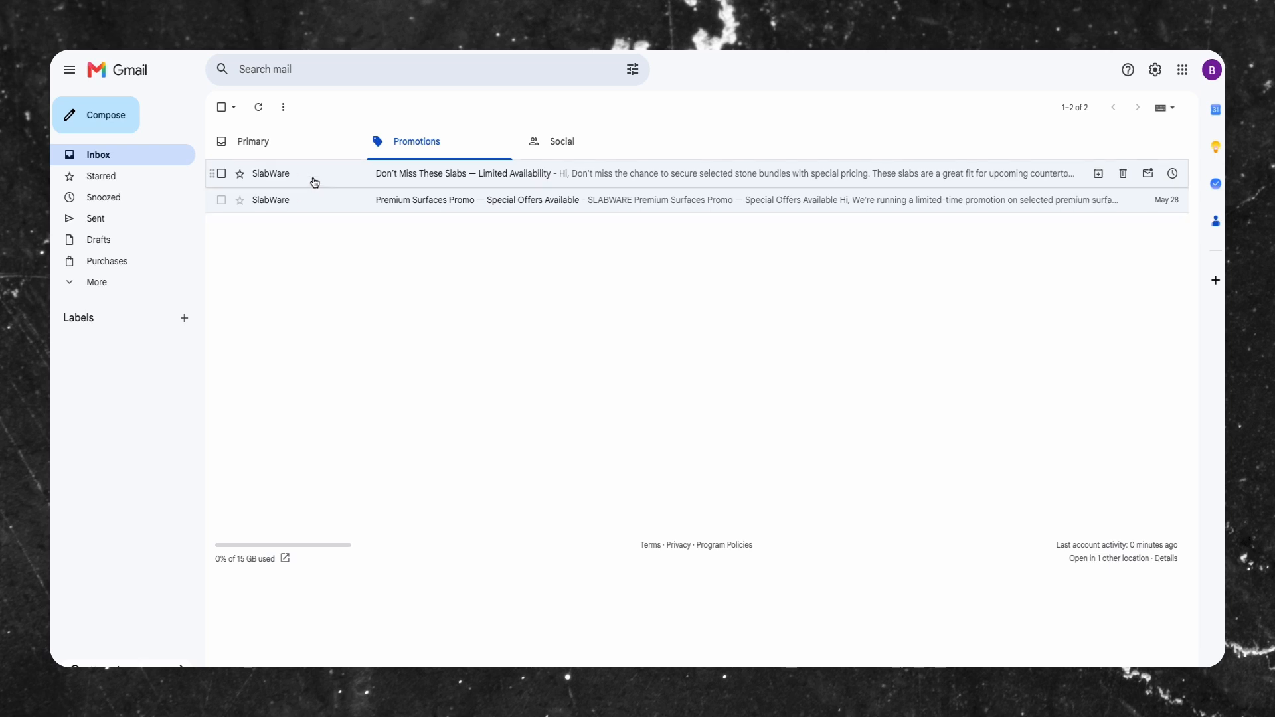
left_click(274, 200)
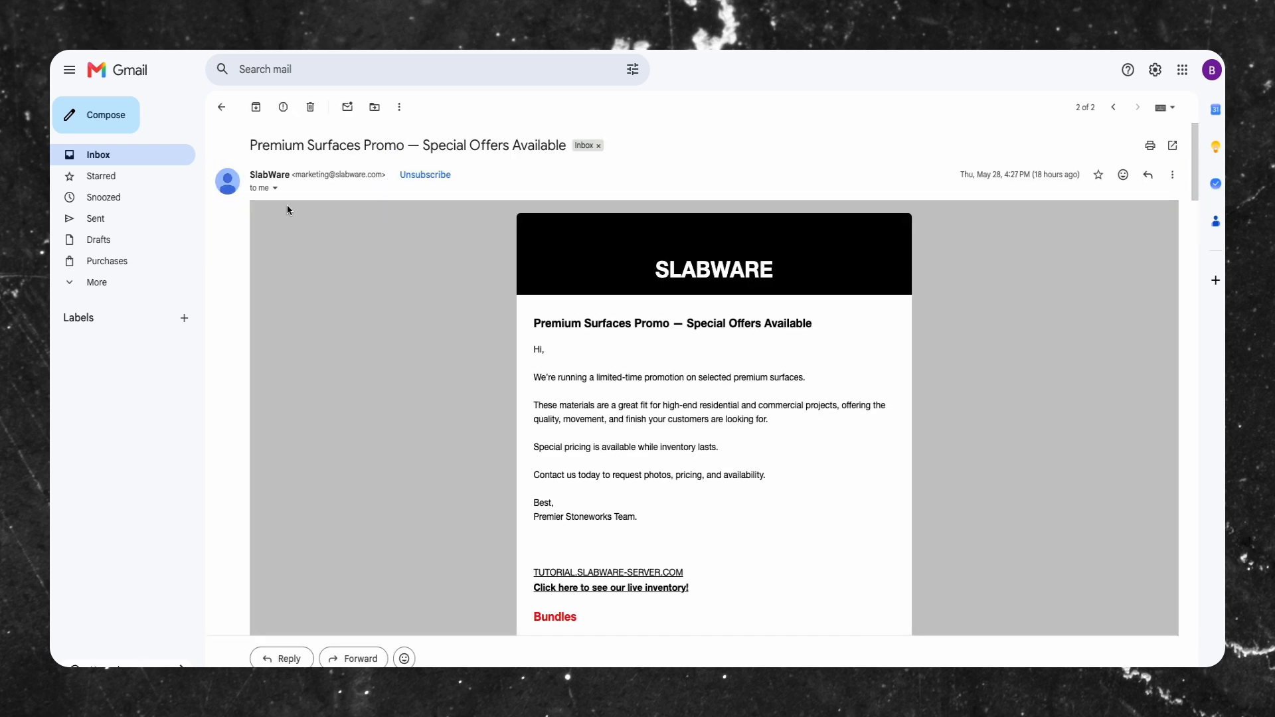
left_click(226, 115)
Review the Don't Miss These Slabs e-mail and its live inventory page, and return to the promotions list
left_click(321, 175)
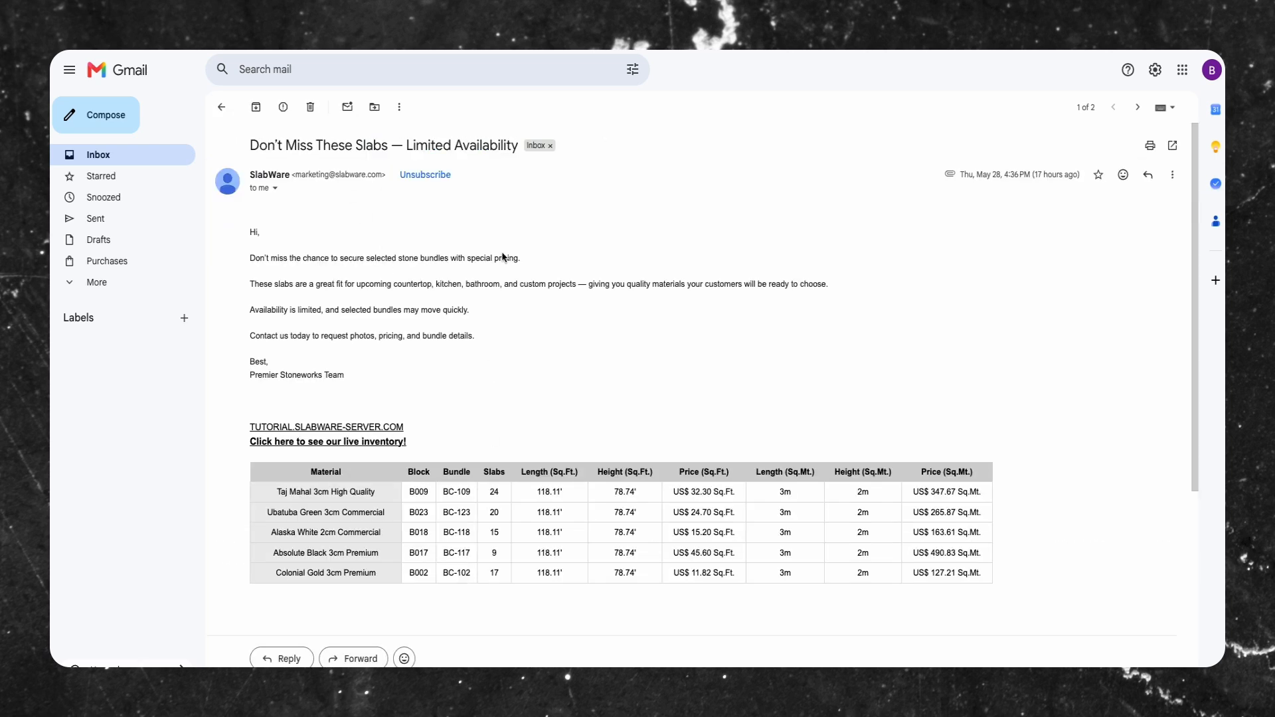
scroll(436, 491, "down", 1)
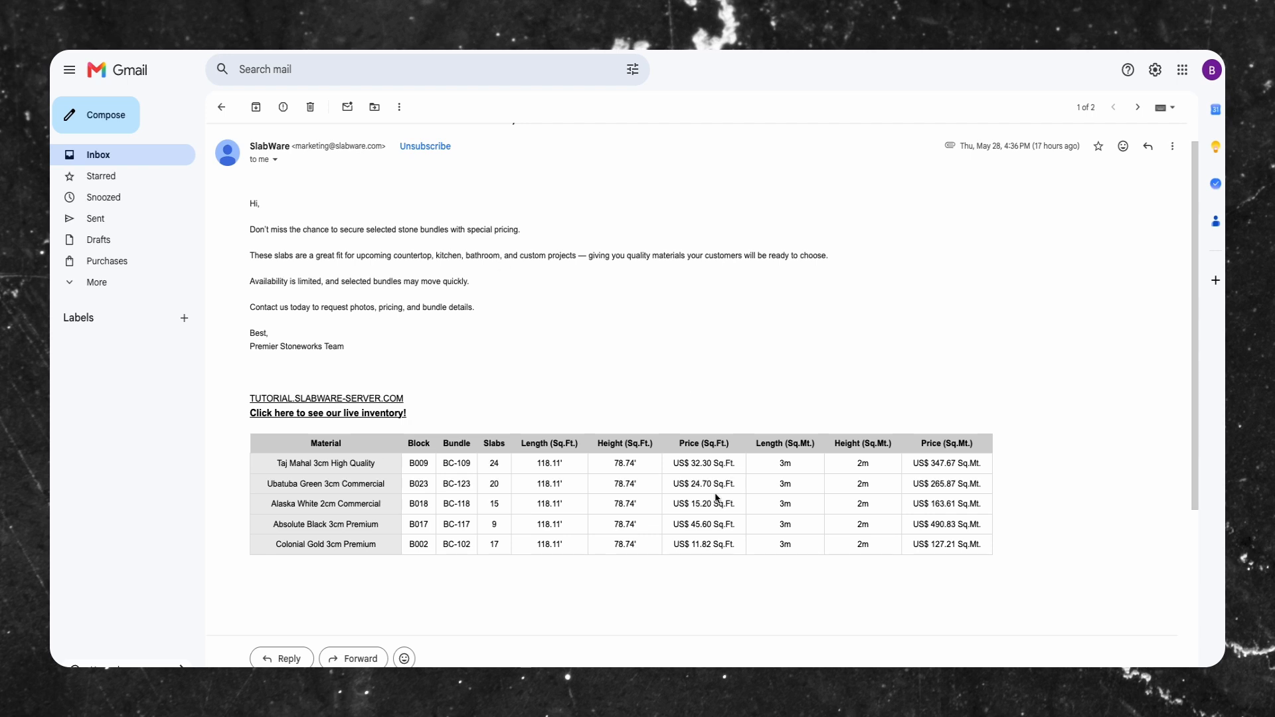
left_click(314, 415)
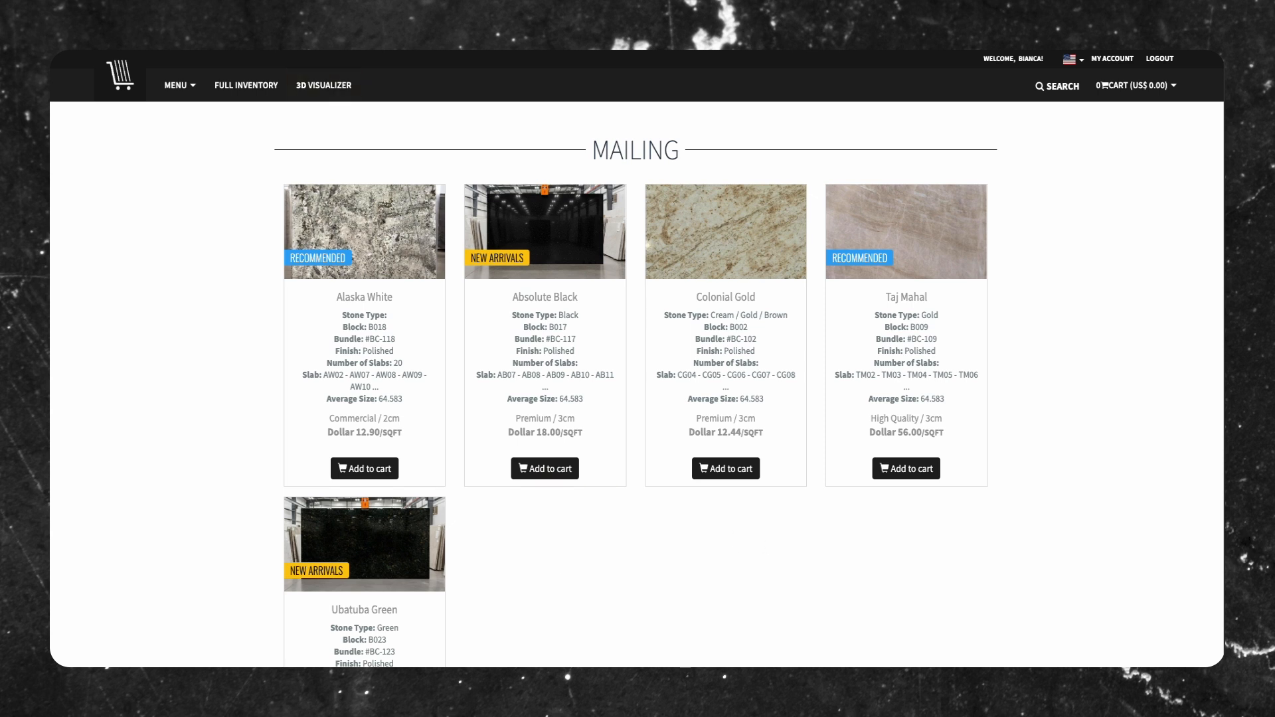
left_click(228, 51)
left_click(223, 108)
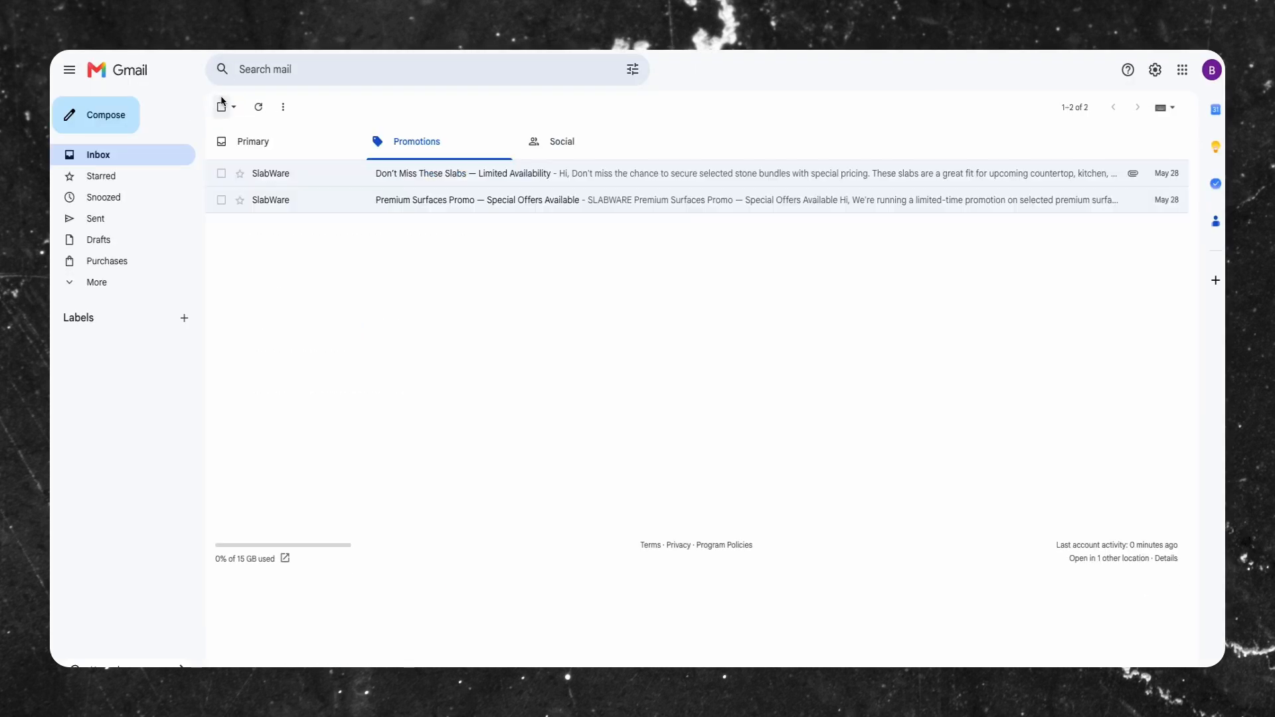
View the Taj Mahal Special Offer — Limited Availability e-mail in the primary inbox
left_click(251, 141)
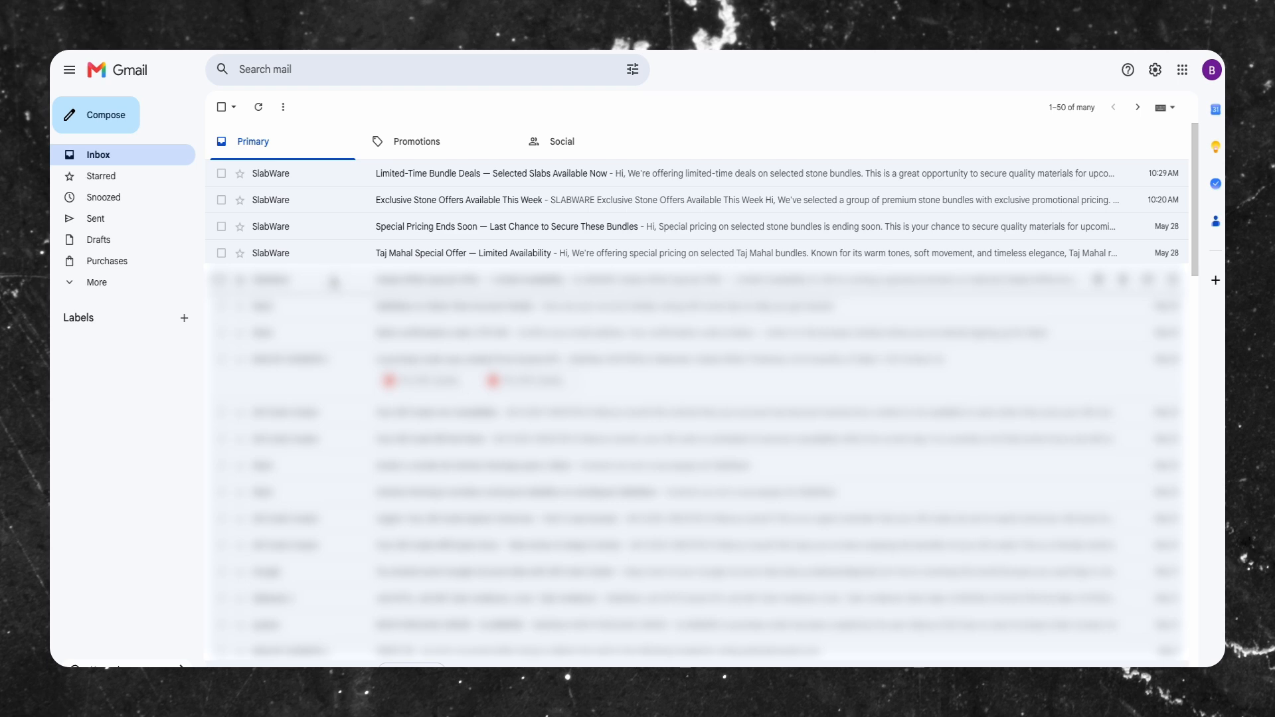
left_click(322, 254)
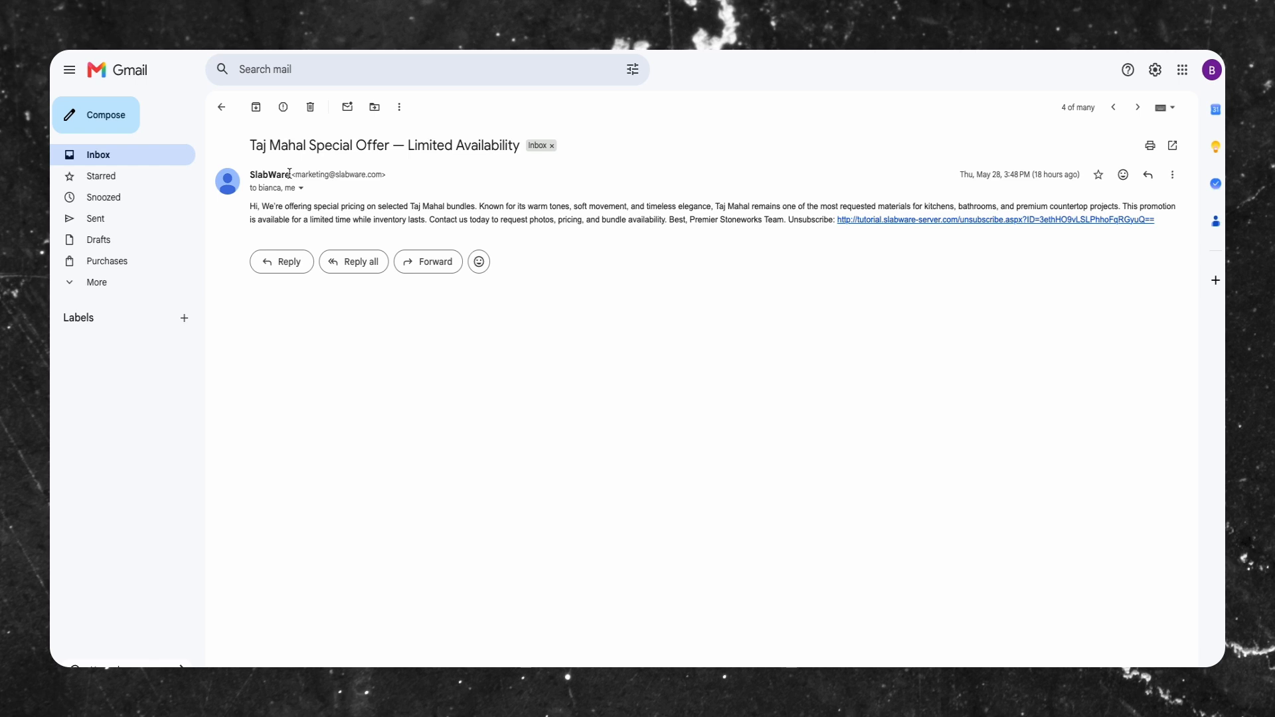
mouse_move(290, 174)
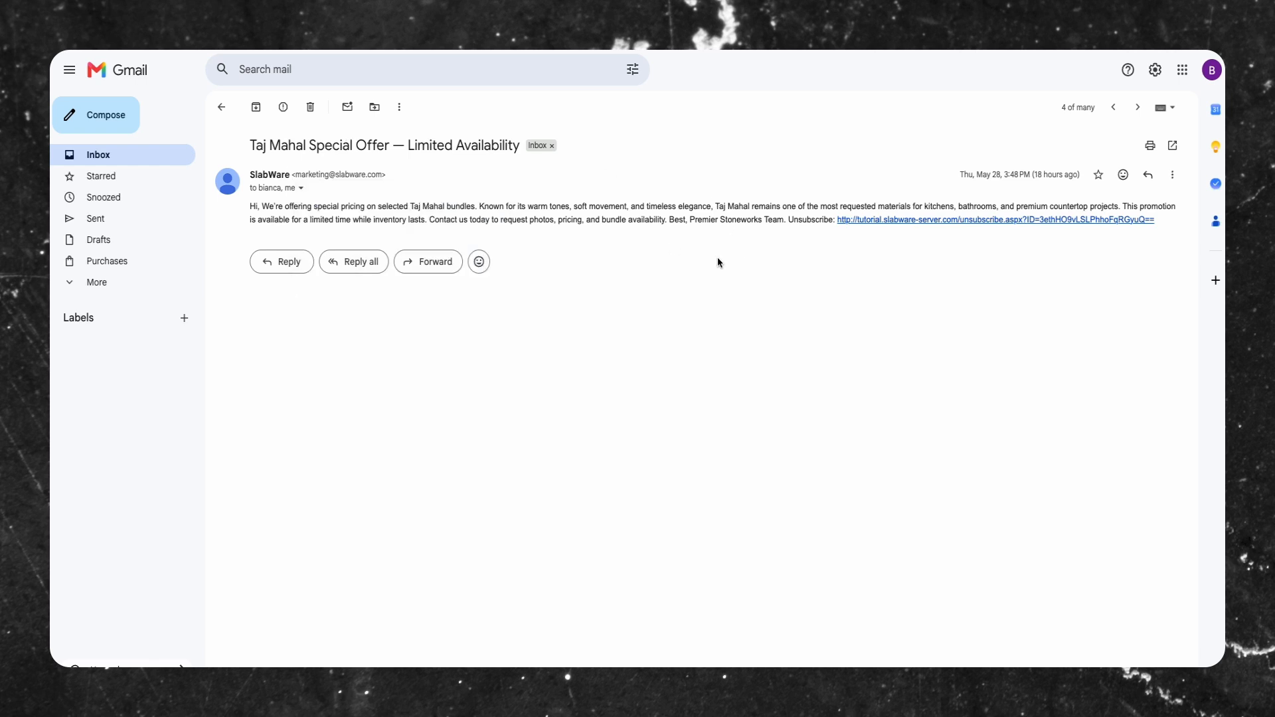